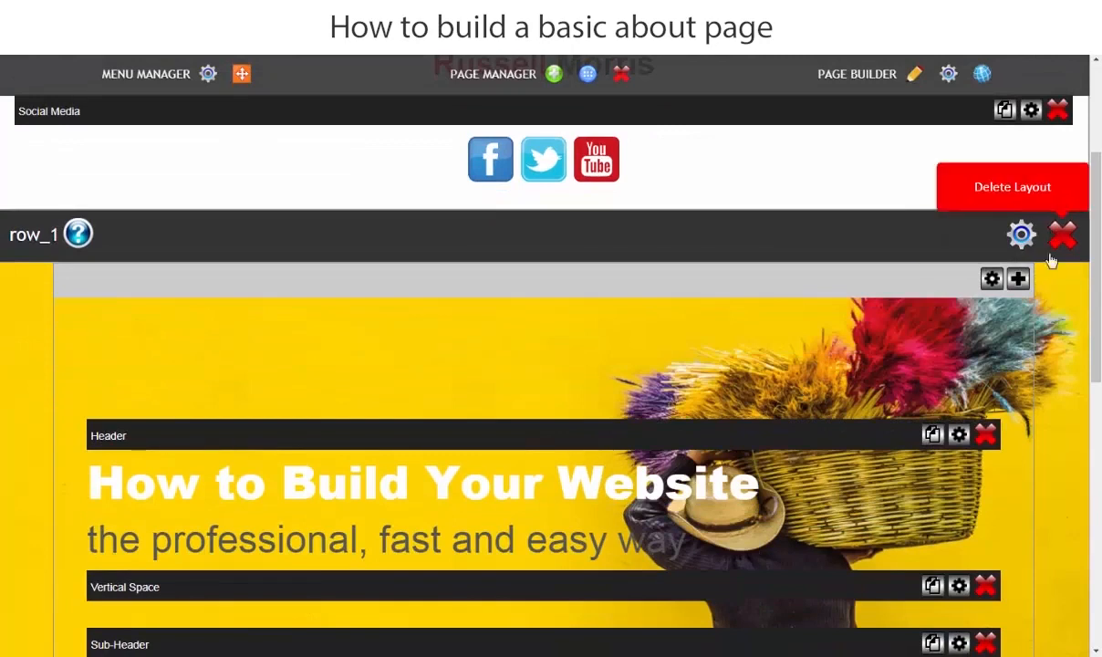
Step: Open row_1's layout settings and its Background Image dialog
{"action": "left_click", "coordinate": [1021, 236]}
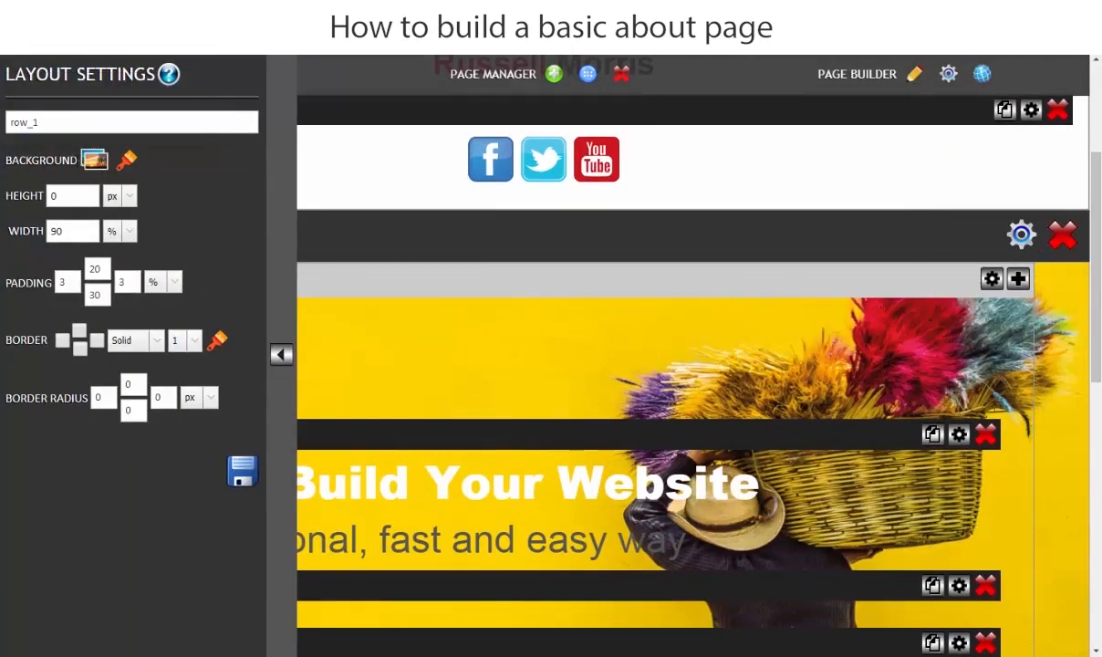
{"action": "left_click", "coordinate": [92, 162]}
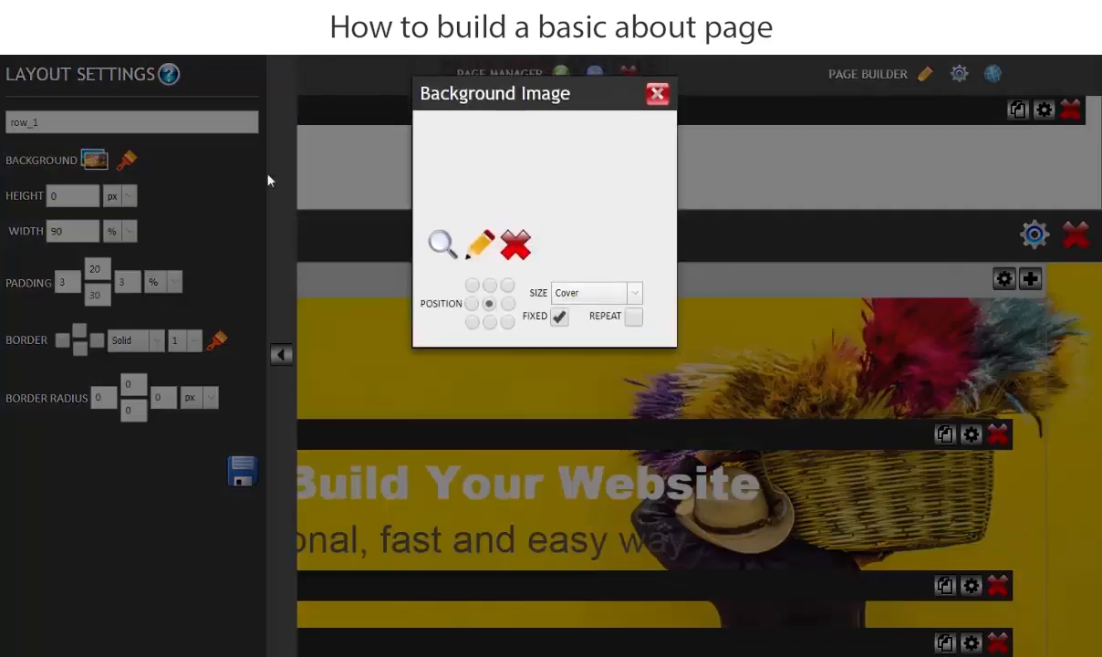
Step: Upload the grass photo from the 2.About folder as row_1's background, positioned centre
{"action": "left_click", "coordinate": [440, 246]}
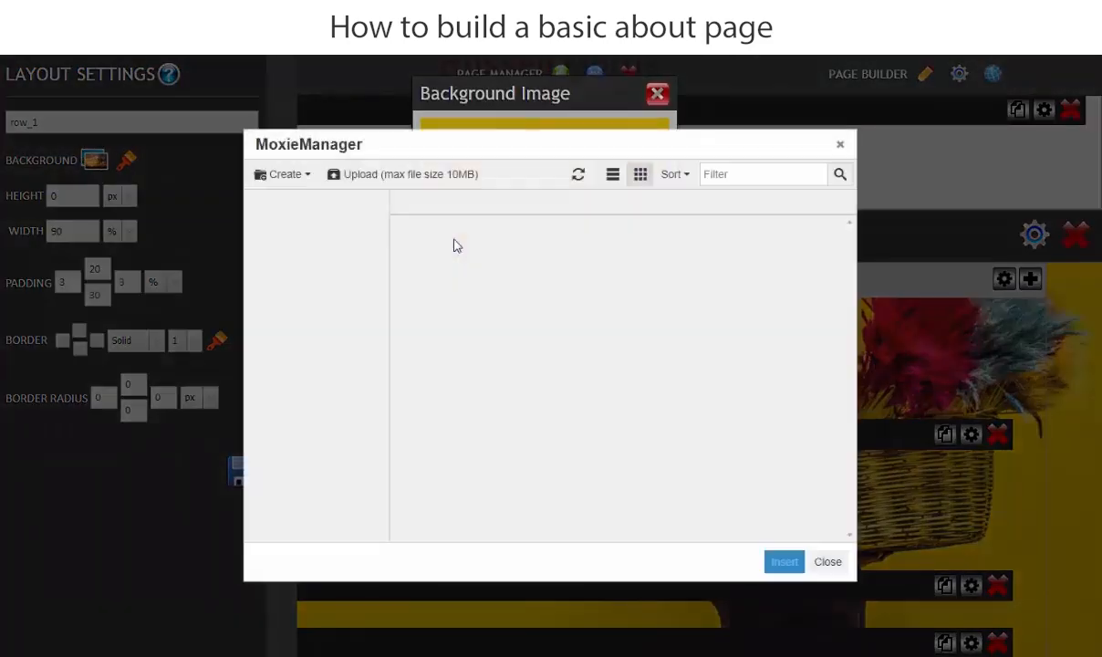
{"action": "left_click", "coordinate": [387, 175]}
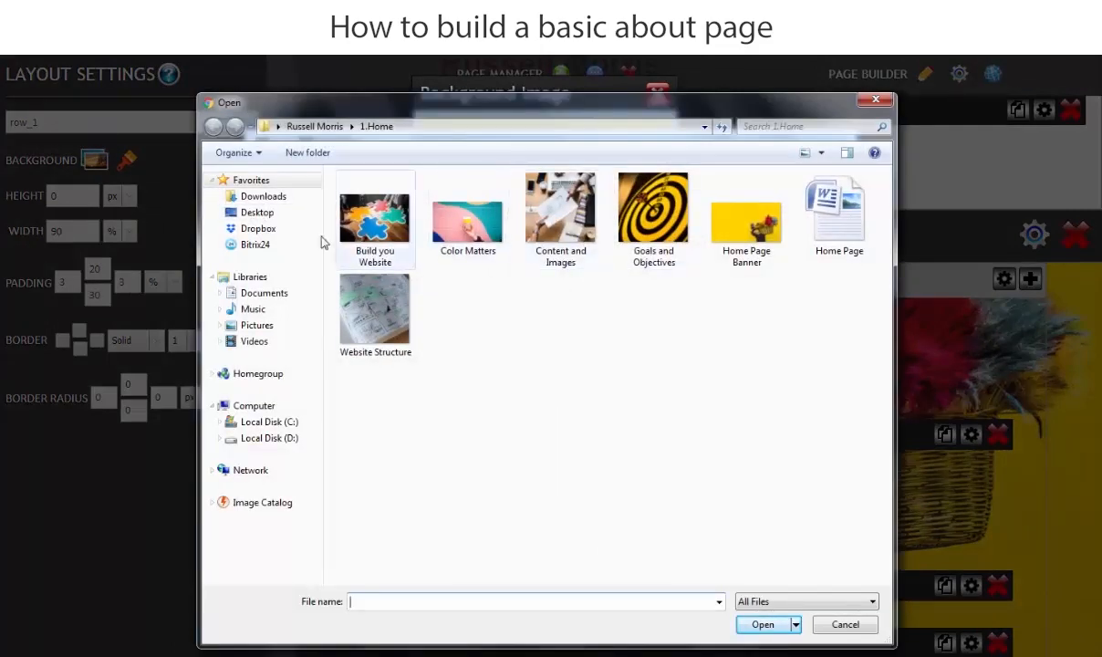
{"action": "left_click", "coordinate": [258, 213]}
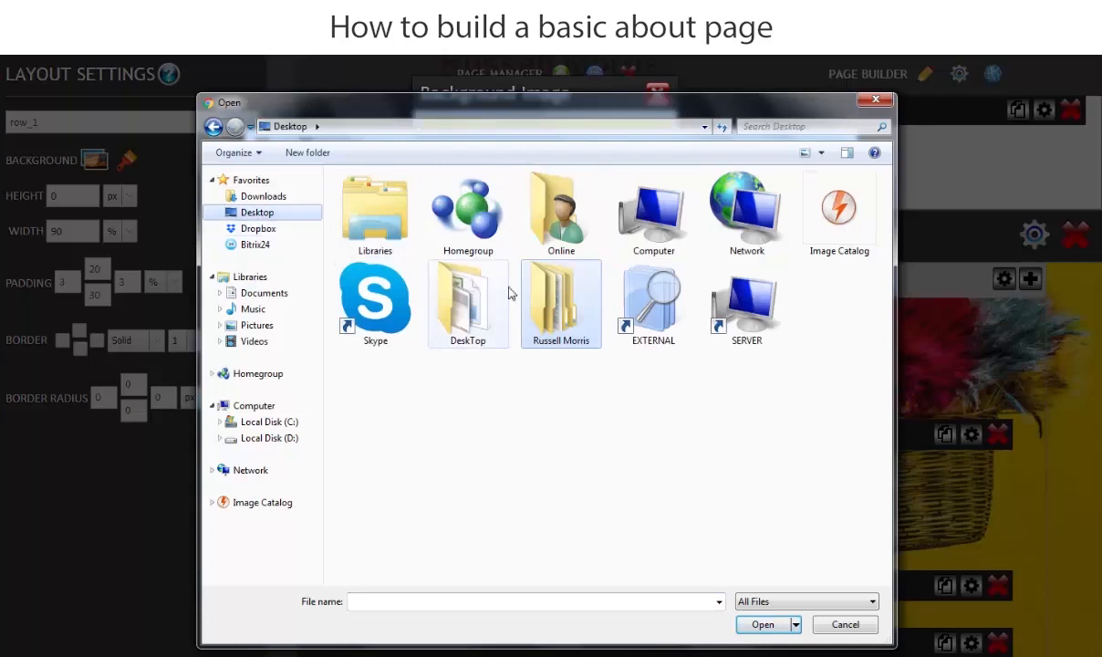
{"action": "double_click", "coordinate": [564, 299]}
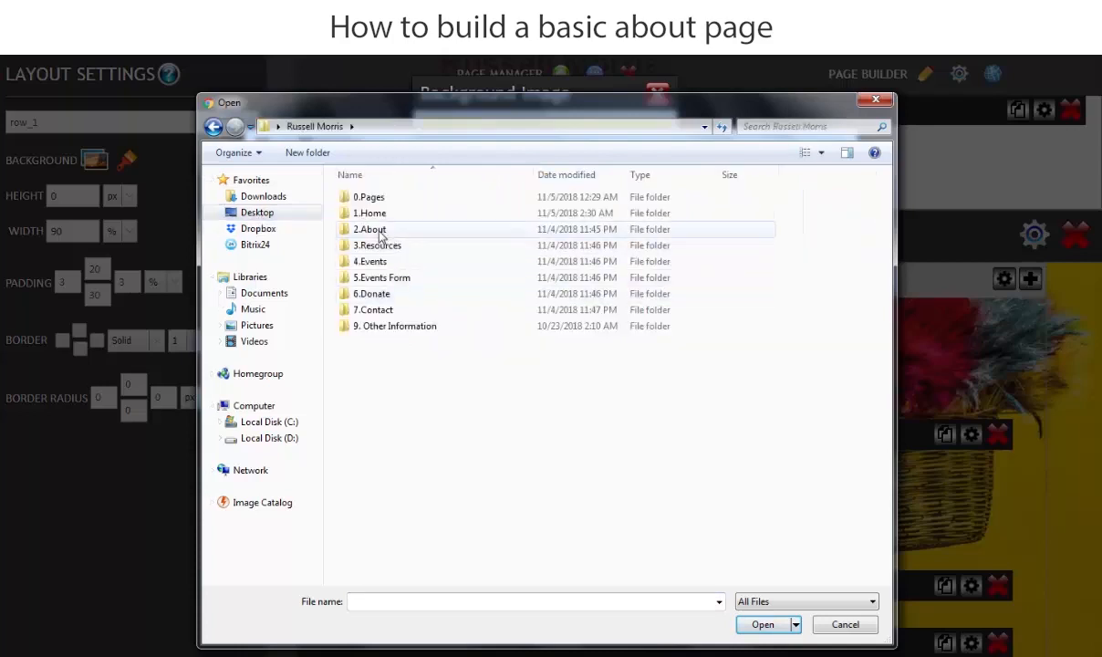
{"action": "left_click", "coordinate": [378, 232]}
{"action": "double_click", "coordinate": [380, 233]}
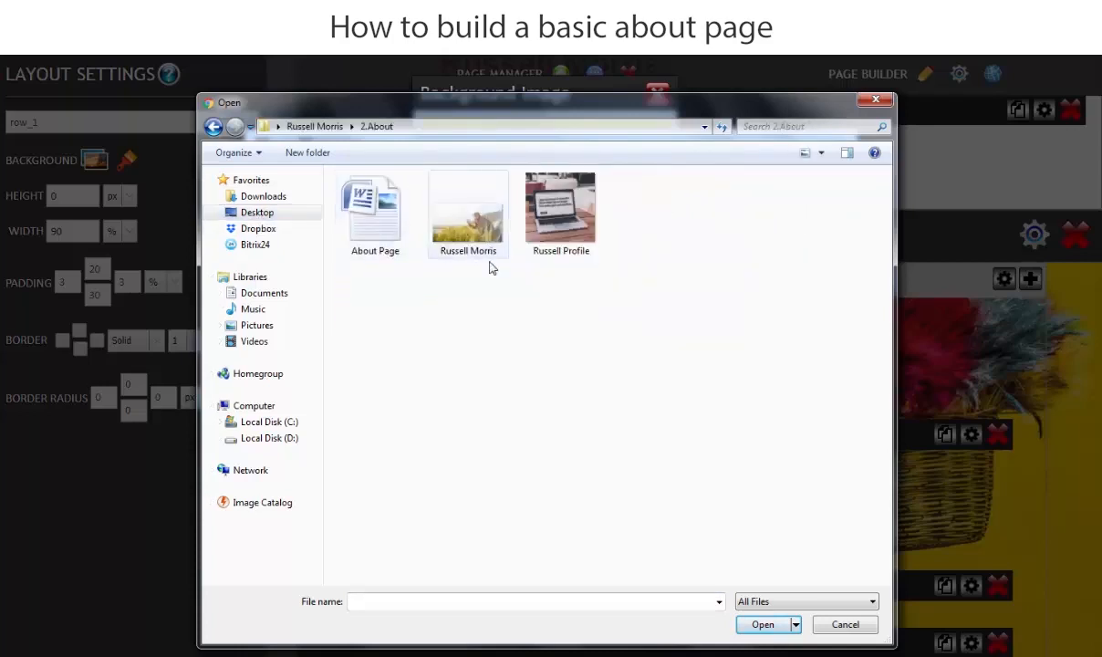
{"action": "left_click", "coordinate": [465, 214]}
{"action": "left_click", "coordinate": [761, 625]}
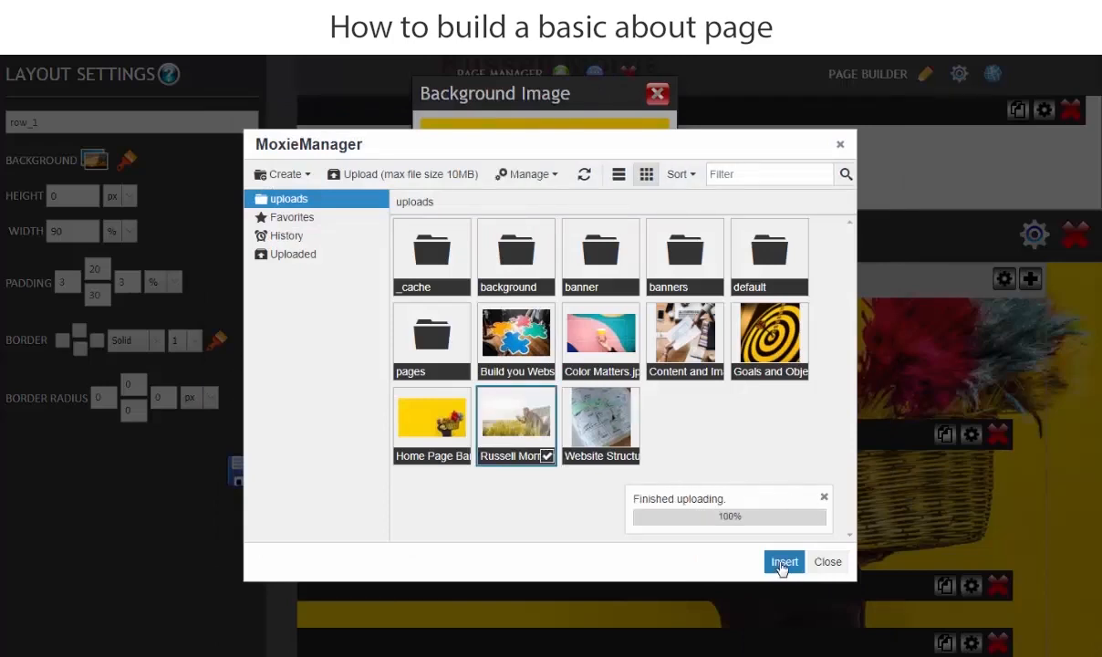
{"action": "left_click", "coordinate": [782, 562]}
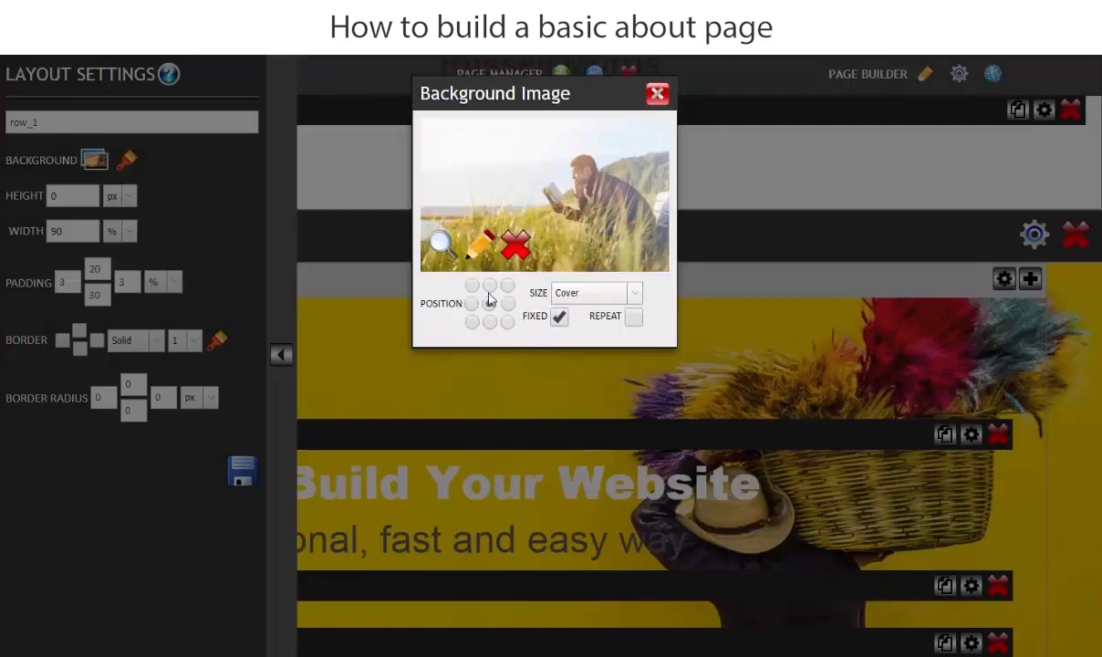
{"action": "left_click", "coordinate": [489, 302]}
Step: Set row_1's top and bottom padding to 40% and save the layout settings
{"action": "left_click", "coordinate": [657, 93]}
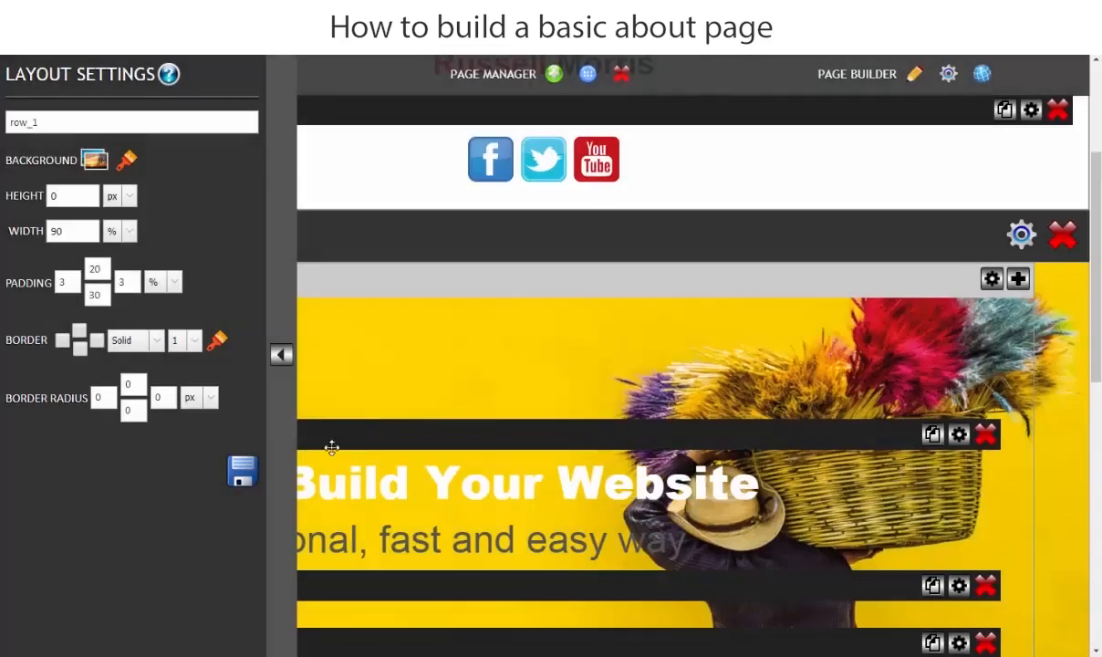
{"action": "left_click", "coordinate": [243, 471]}
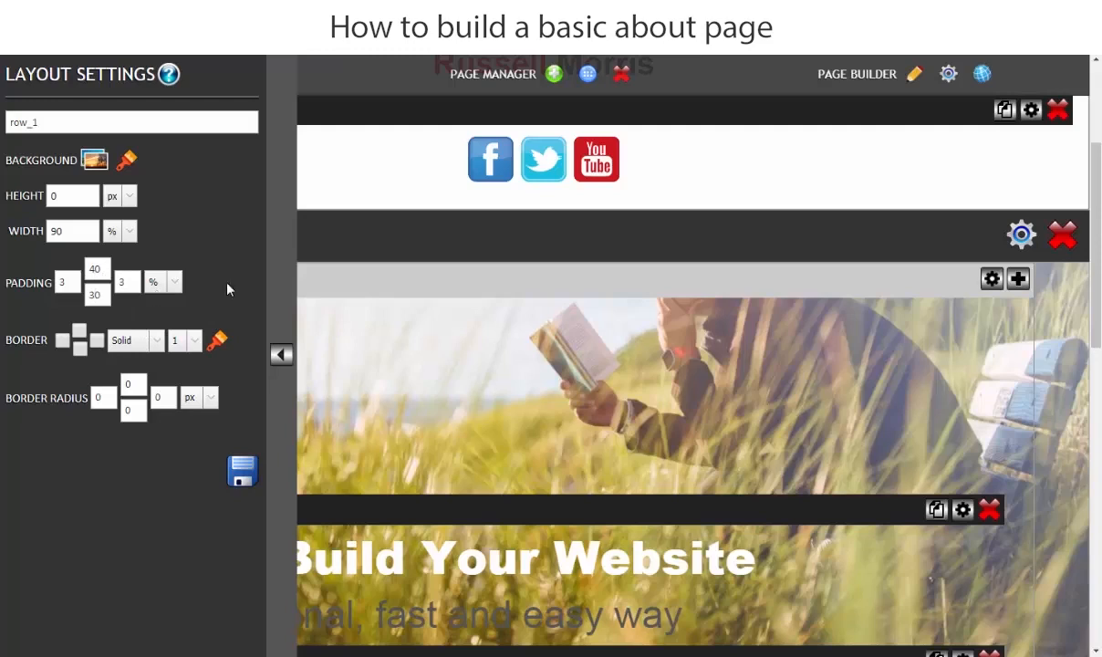
{"action": "key", "text": "BackSpace"}
{"action": "type", "text": "4"}
{"action": "left_click", "coordinate": [242, 471]}
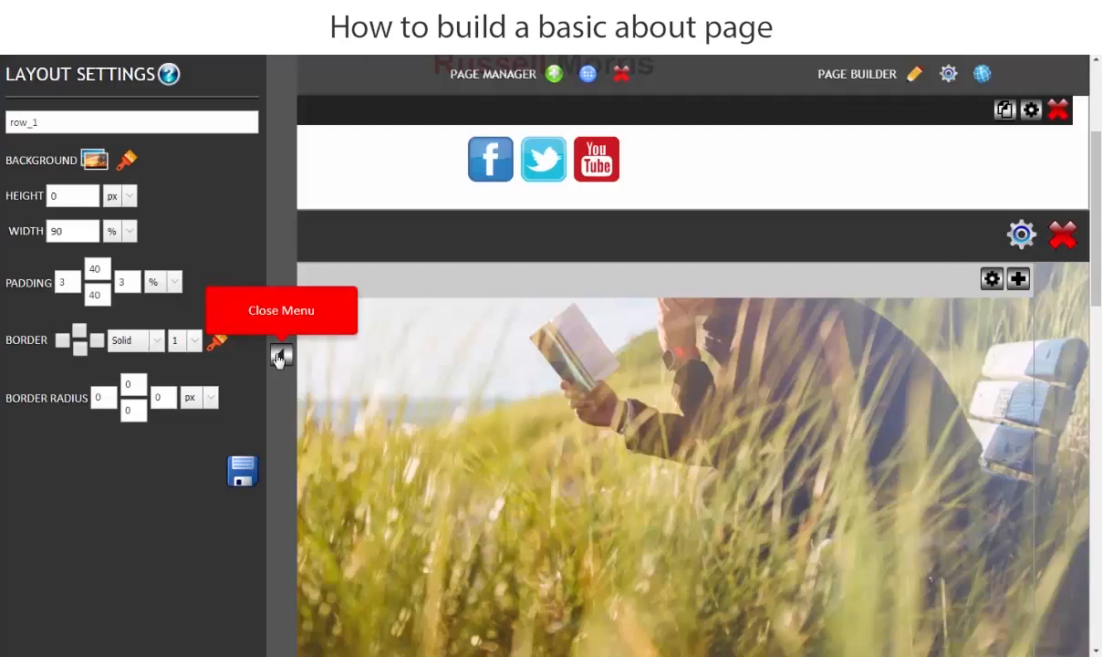
{"action": "left_click", "coordinate": [280, 358]}
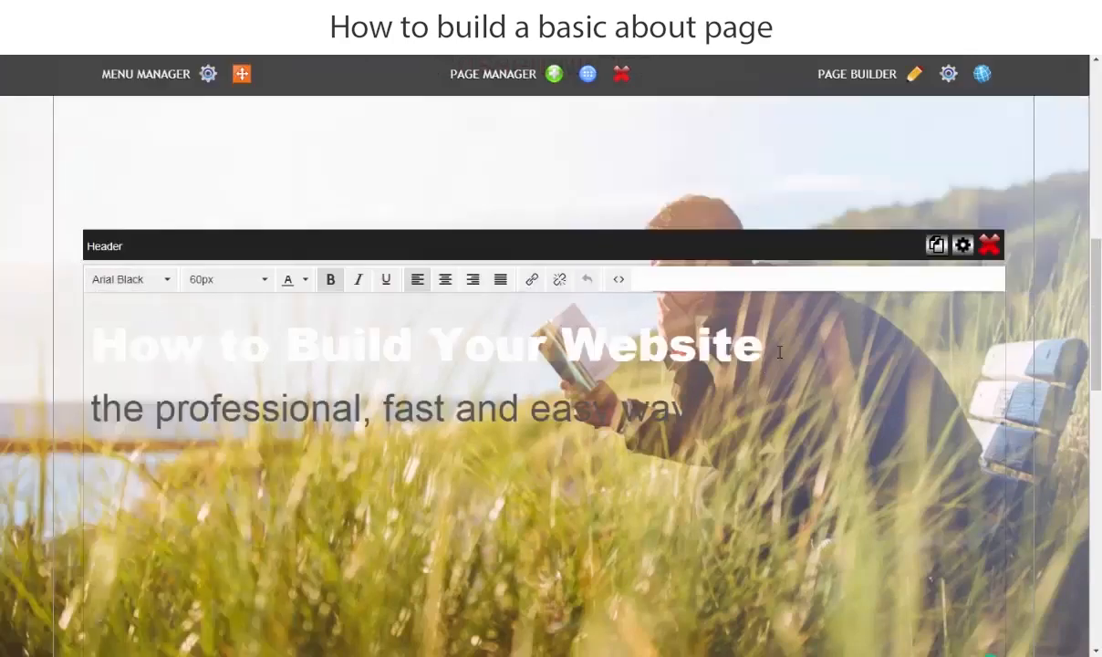
Step: Replace 'How to Build Your Website' with the person's name in black, and save
{"action": "left_click_drag", "start_coordinate": [774, 349], "coordinate": [69, 370]}
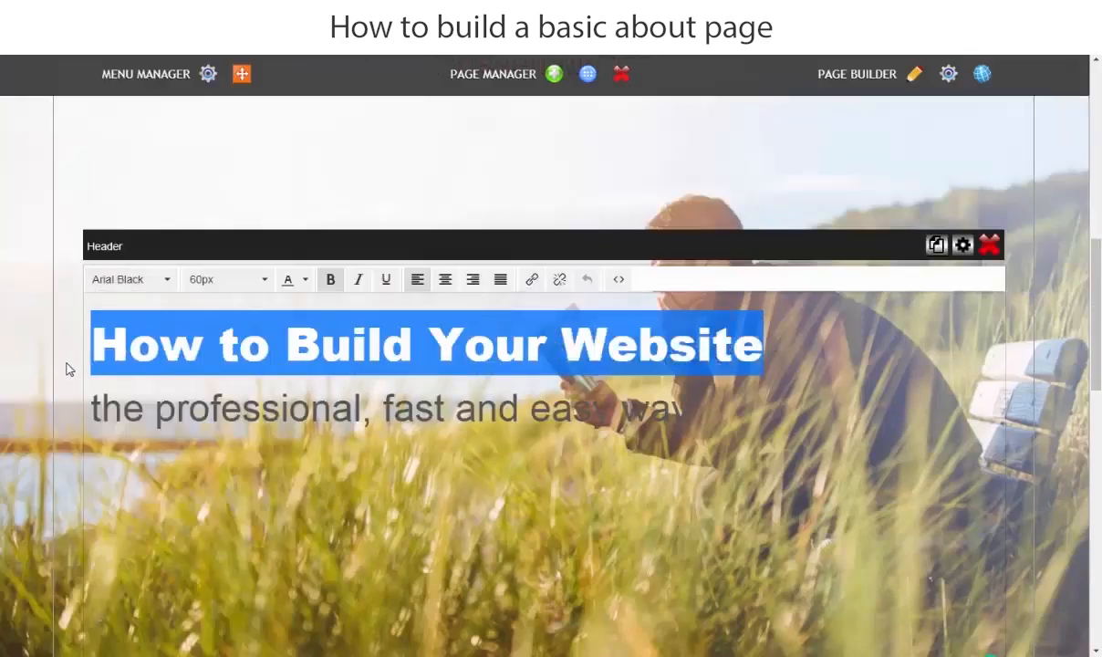
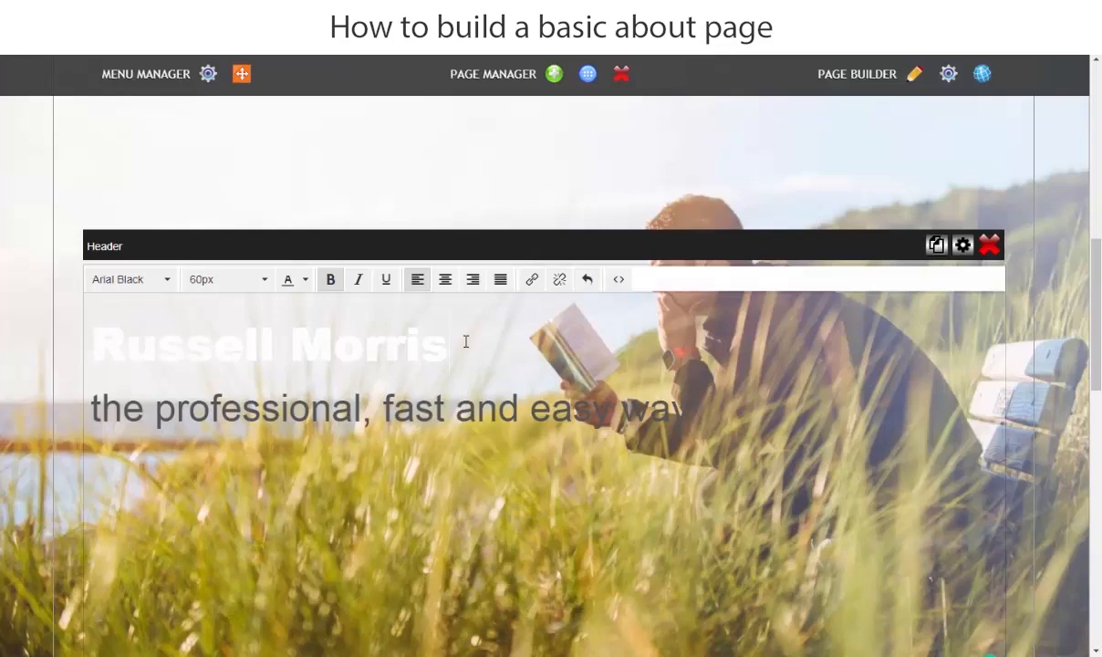
{"action": "left_click_drag", "start_coordinate": [448, 345], "coordinate": [89, 345]}
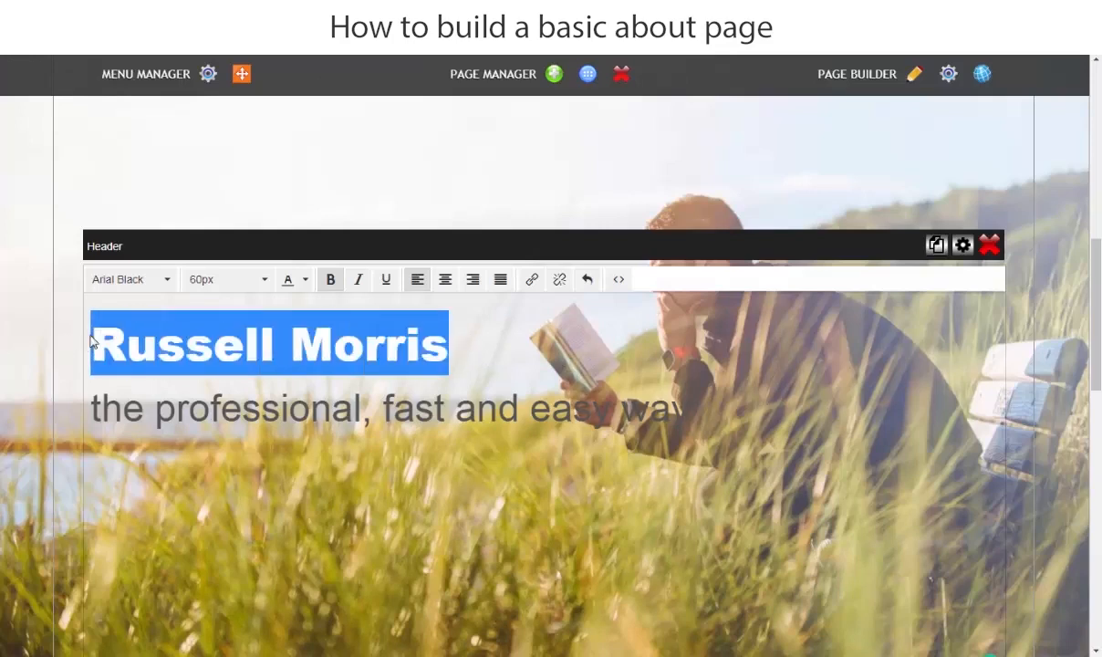
{"action": "left_click", "coordinate": [305, 281]}
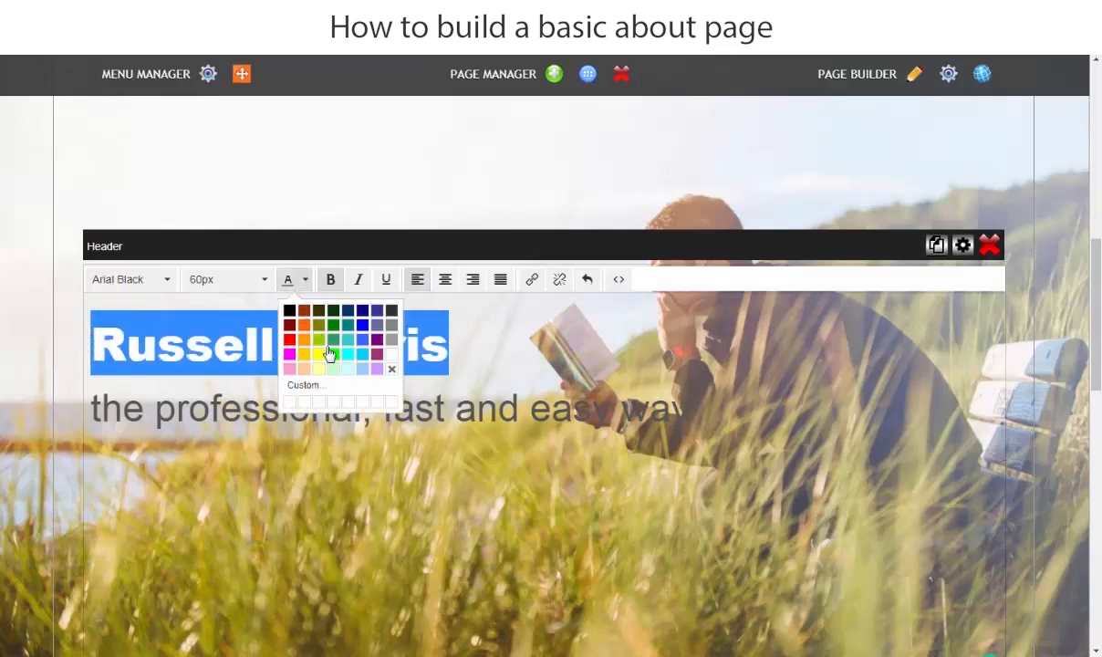
{"action": "left_click", "coordinate": [289, 316]}
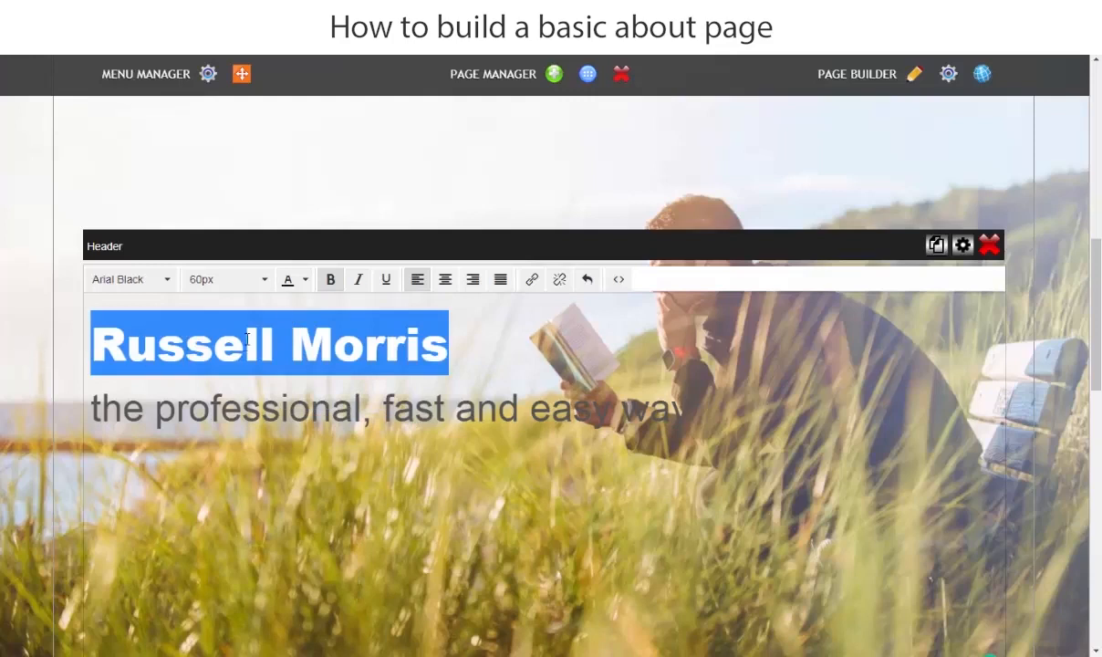
{"action": "left_click", "coordinate": [2, 283]}
{"action": "left_click", "coordinate": [641, 163]}
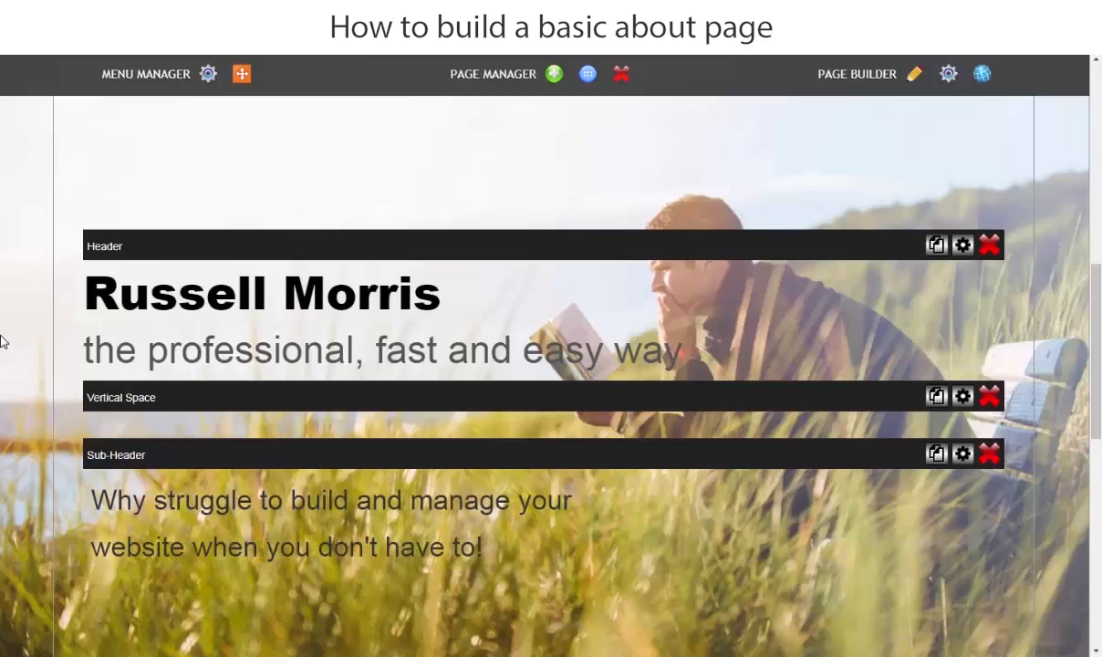
Step: Delete the Vertical Space and Sub-Header blocks from the banner
{"action": "scroll", "coordinate": [122, 346], "scroll_direction": "down", "scroll_amount": 1}
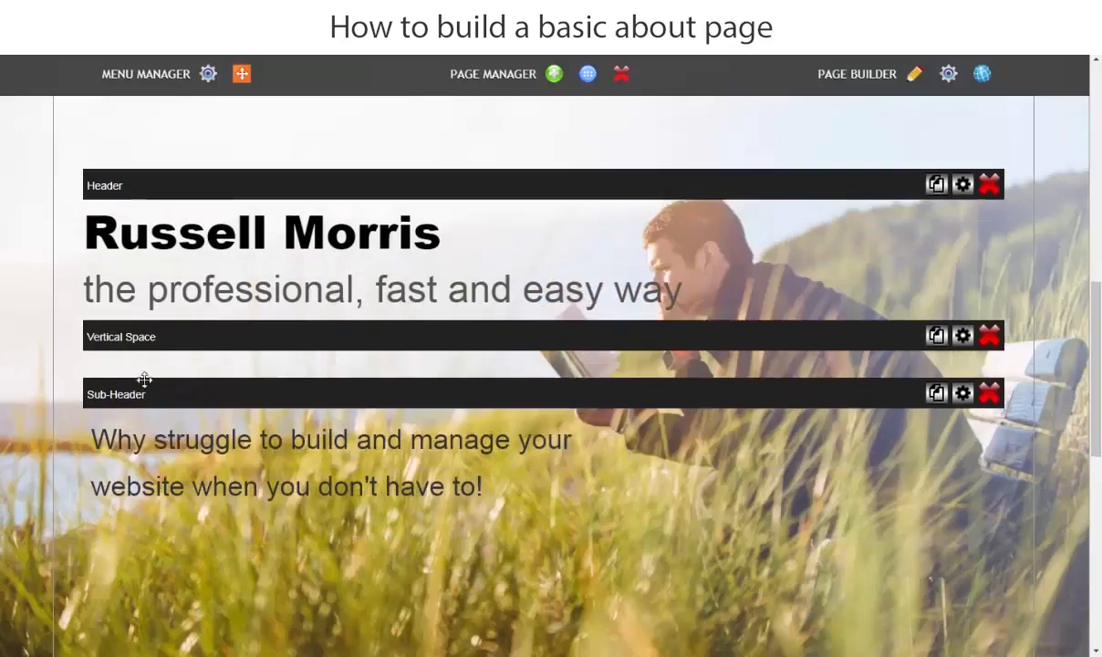
{"action": "left_click", "coordinate": [990, 320]}
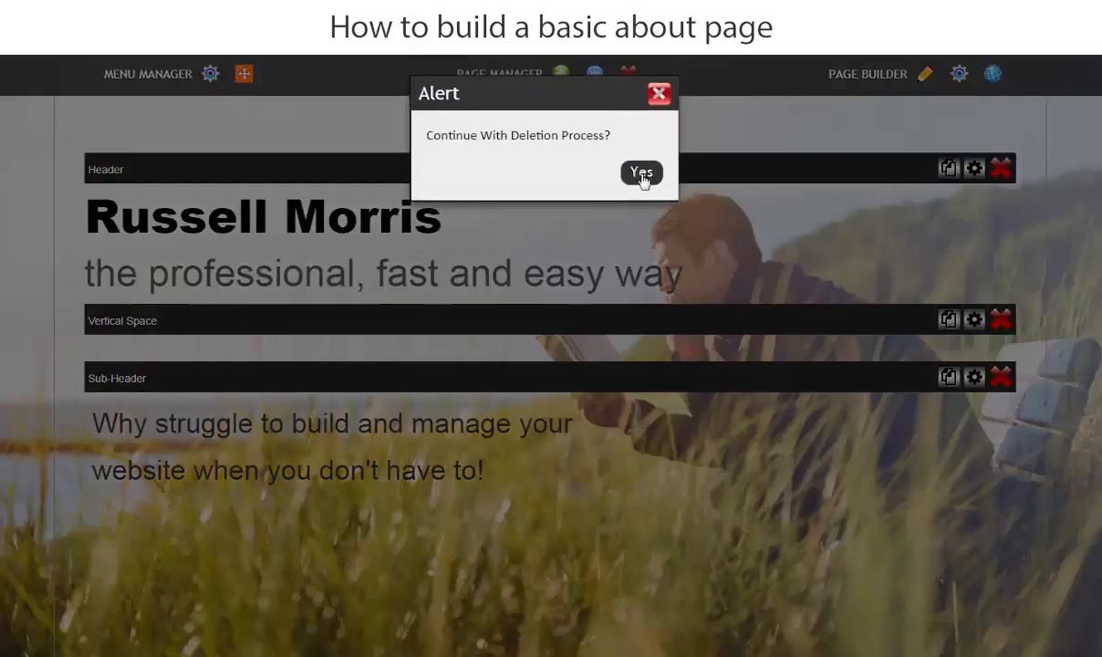
{"action": "left_click", "coordinate": [642, 173]}
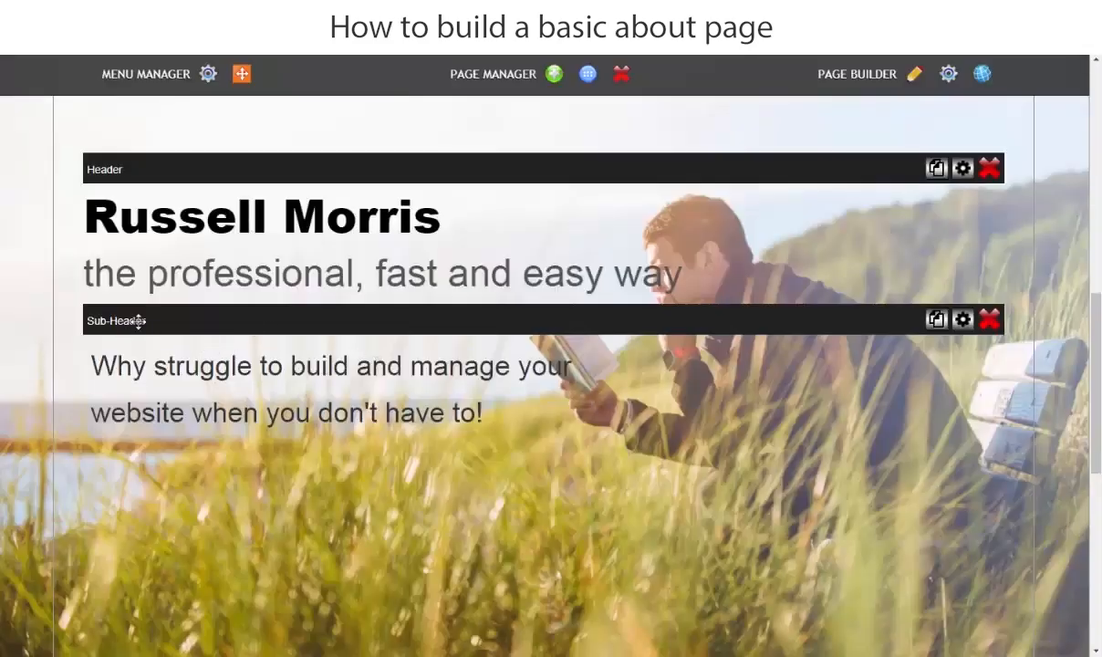
{"action": "left_click", "coordinate": [990, 320]}
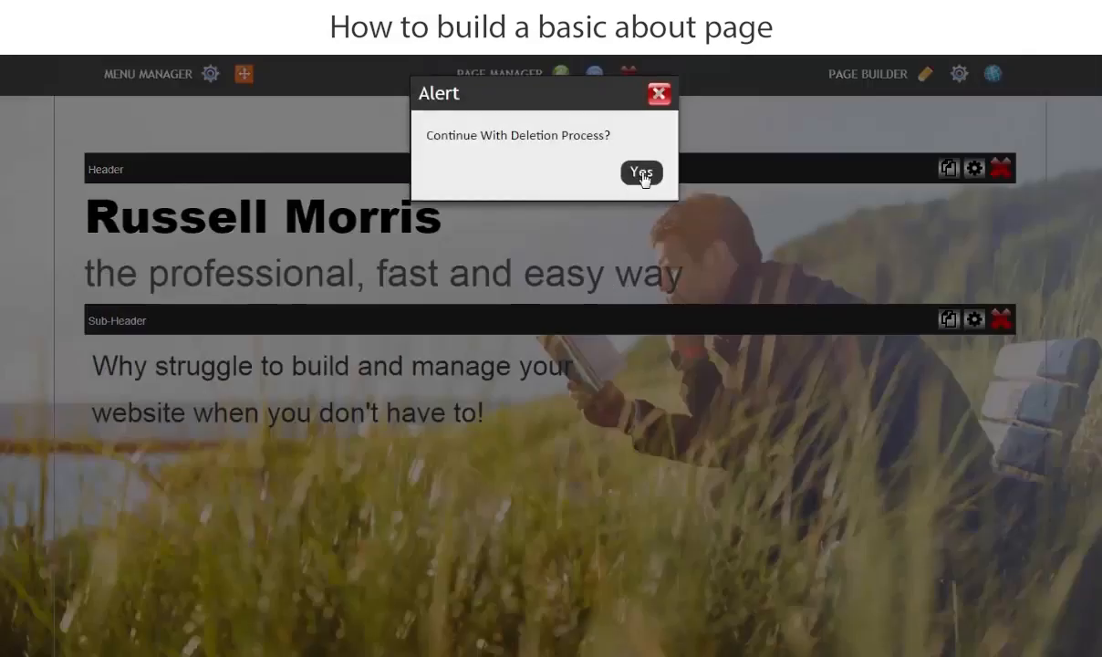
{"action": "left_click", "coordinate": [641, 173]}
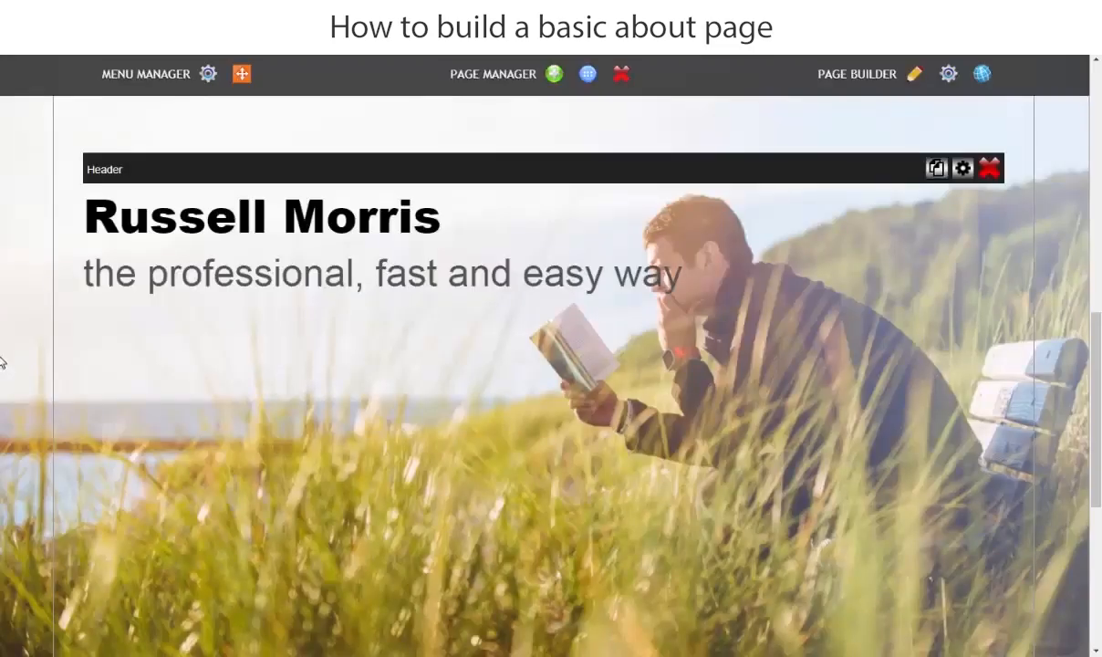
{"action": "left_click", "coordinate": [573, 267]}
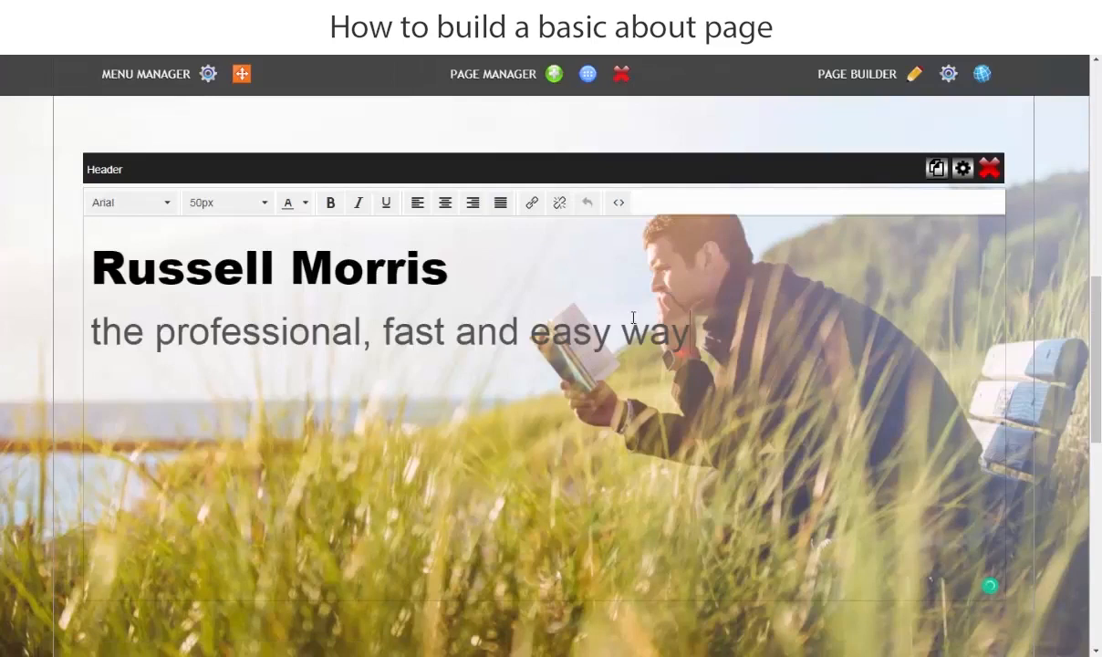
Step: Remove the subtitle line, prefix the heading with 'About', and save the change
{"action": "left_click_drag", "start_coordinate": [691, 330], "coordinate": [32, 337]}
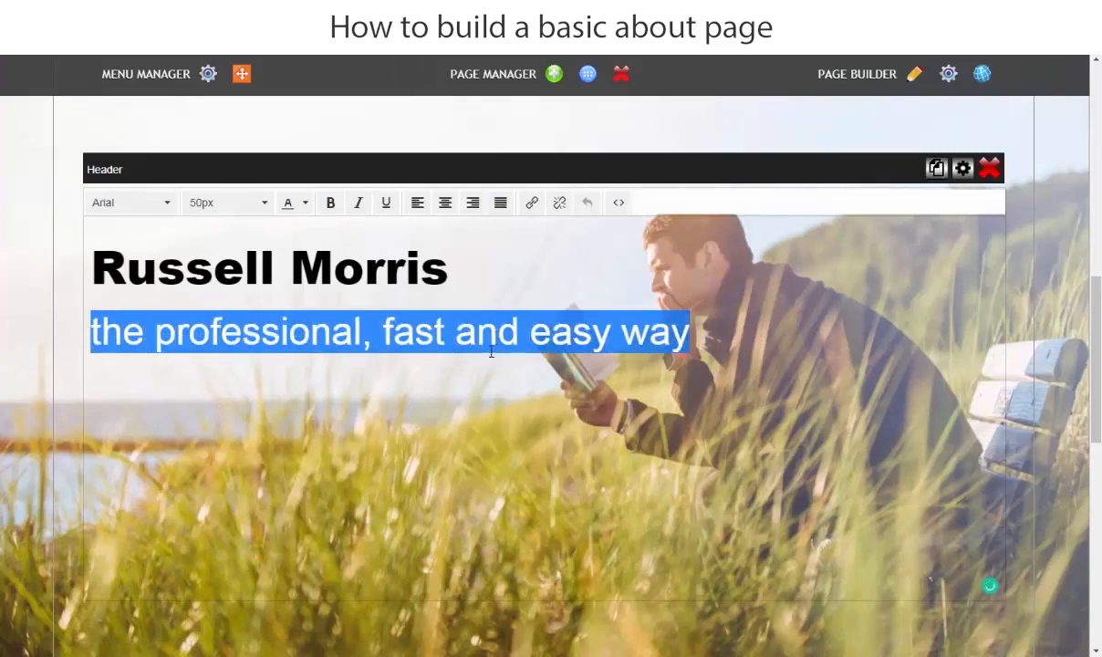
{"action": "key", "text": "BackSpace"}
{"action": "key", "text": "BackSpace"}
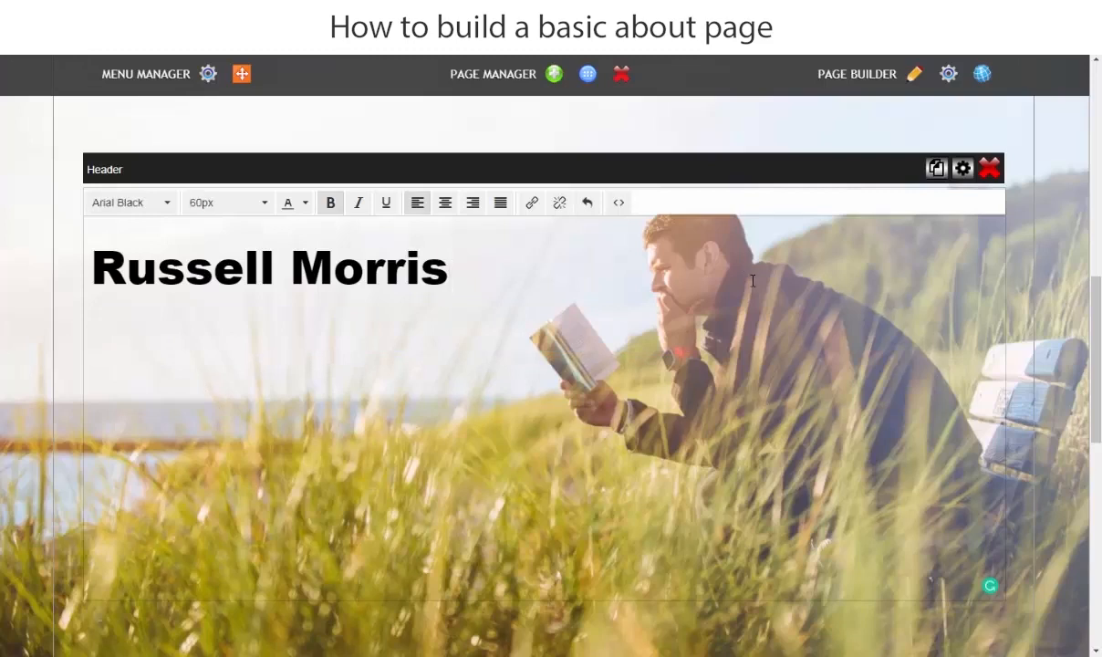
{"action": "left_click", "coordinate": [89, 265]}
{"action": "type", "text": "About"}
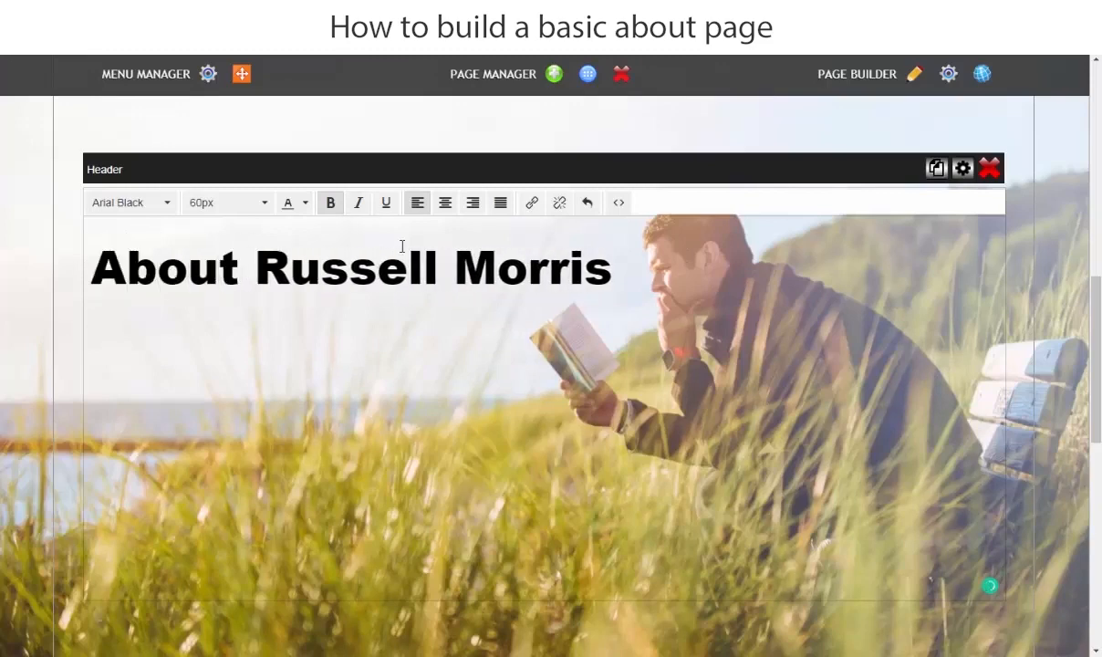
{"action": "left_click", "coordinate": [3, 268]}
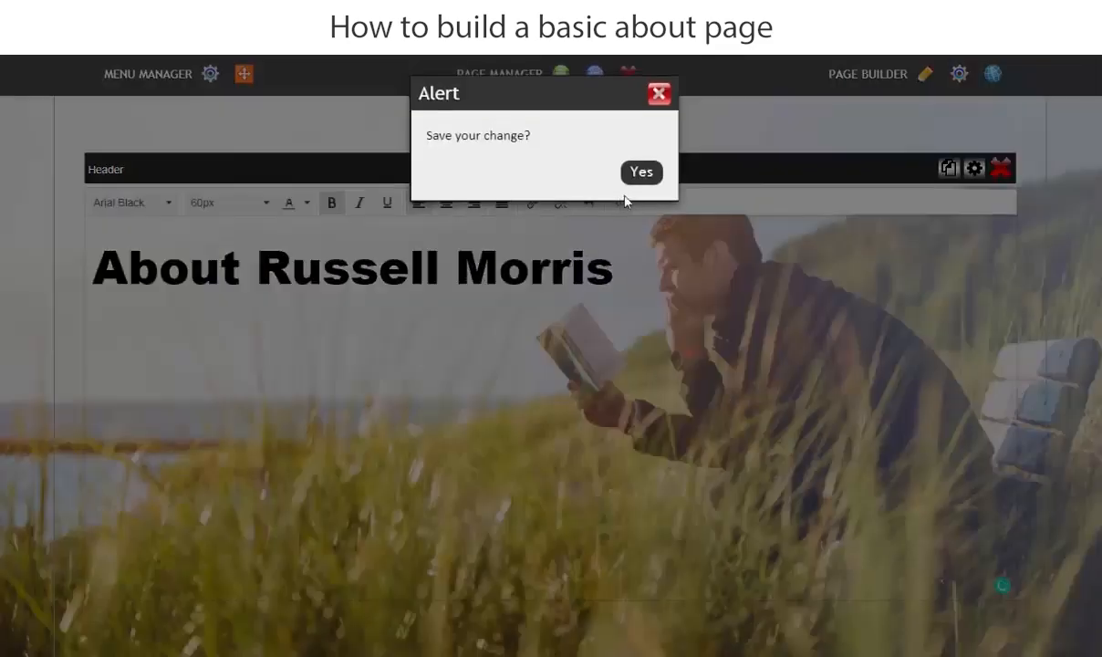
{"action": "left_click", "coordinate": [640, 172]}
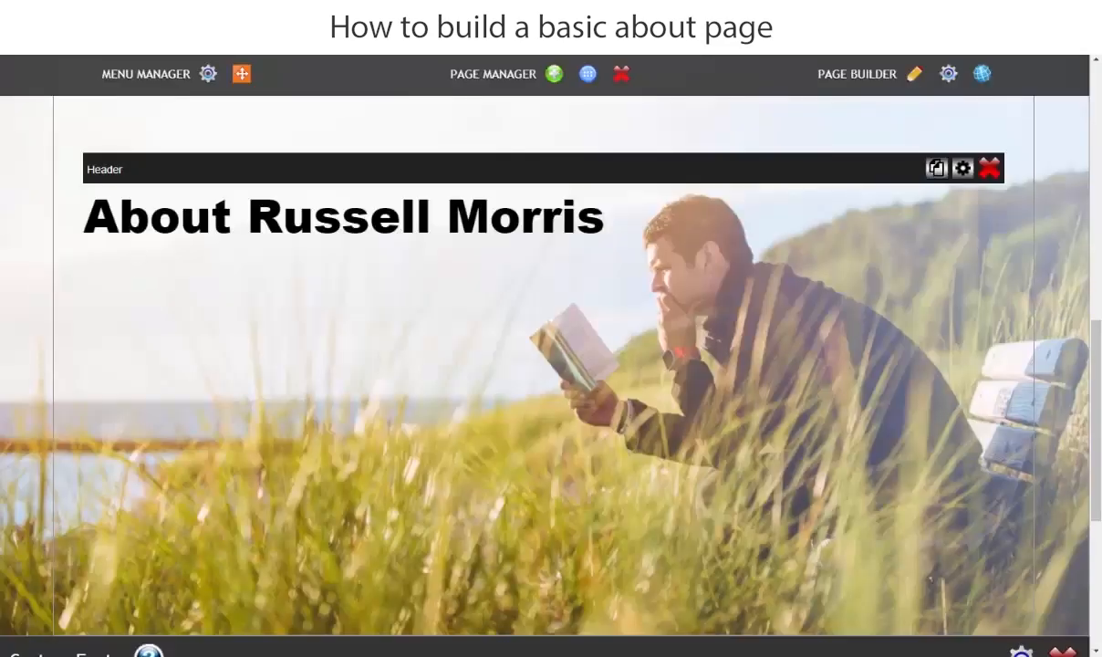
{"action": "left_click", "coordinate": [55, 37]}
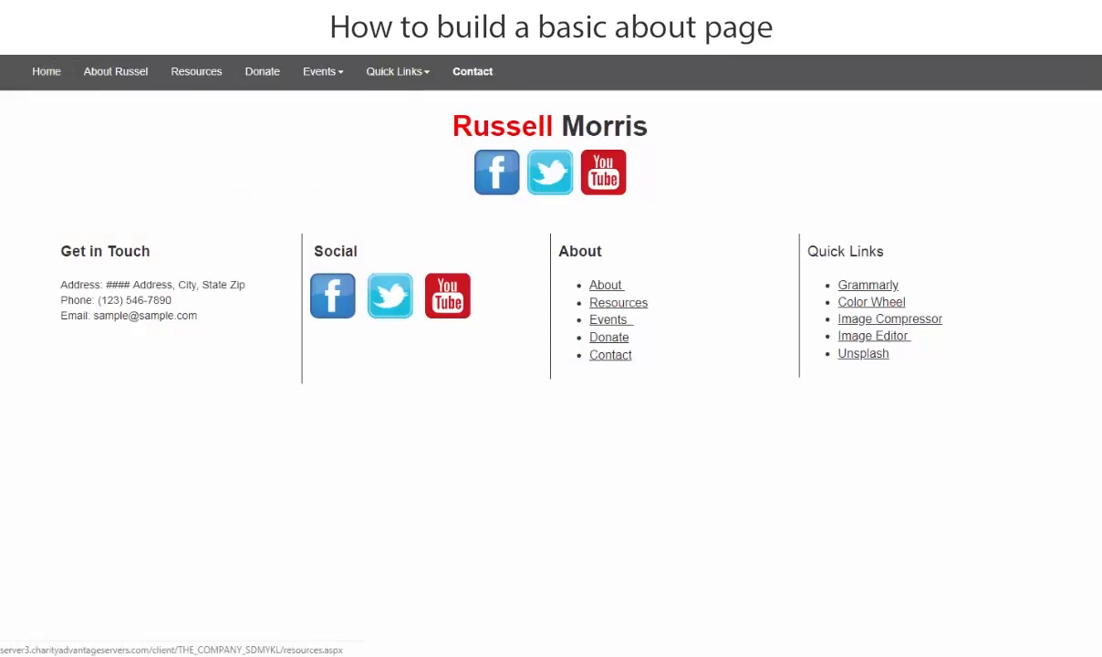
{"action": "left_click", "coordinate": [103, 76]}
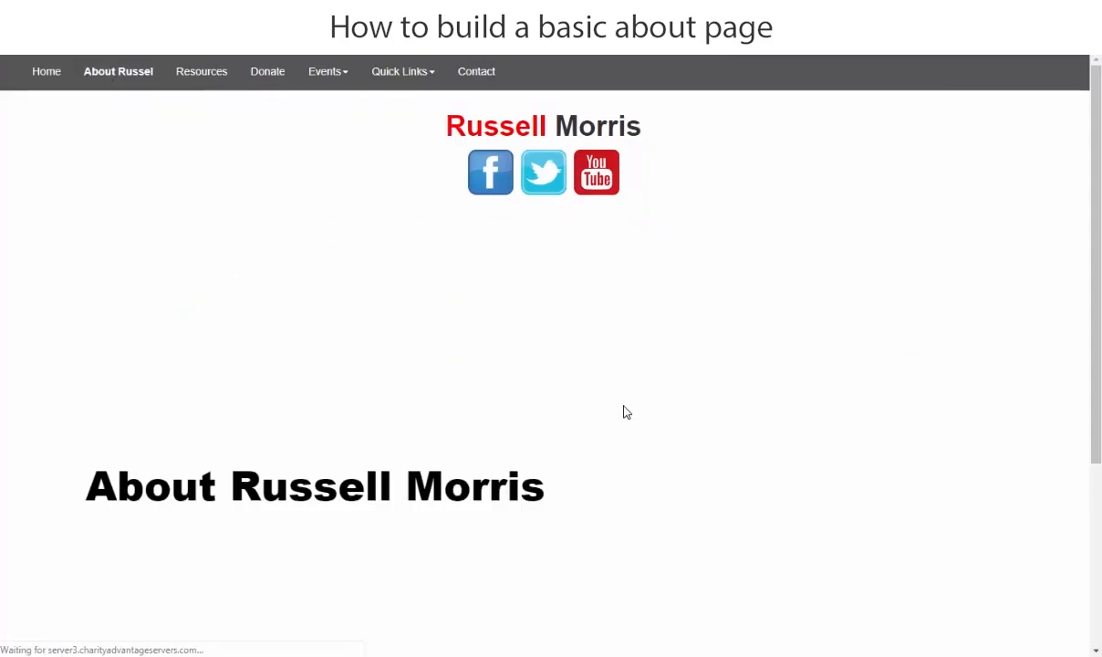
{"action": "scroll", "coordinate": [586, 415], "scroll_direction": "down", "scroll_amount": 3}
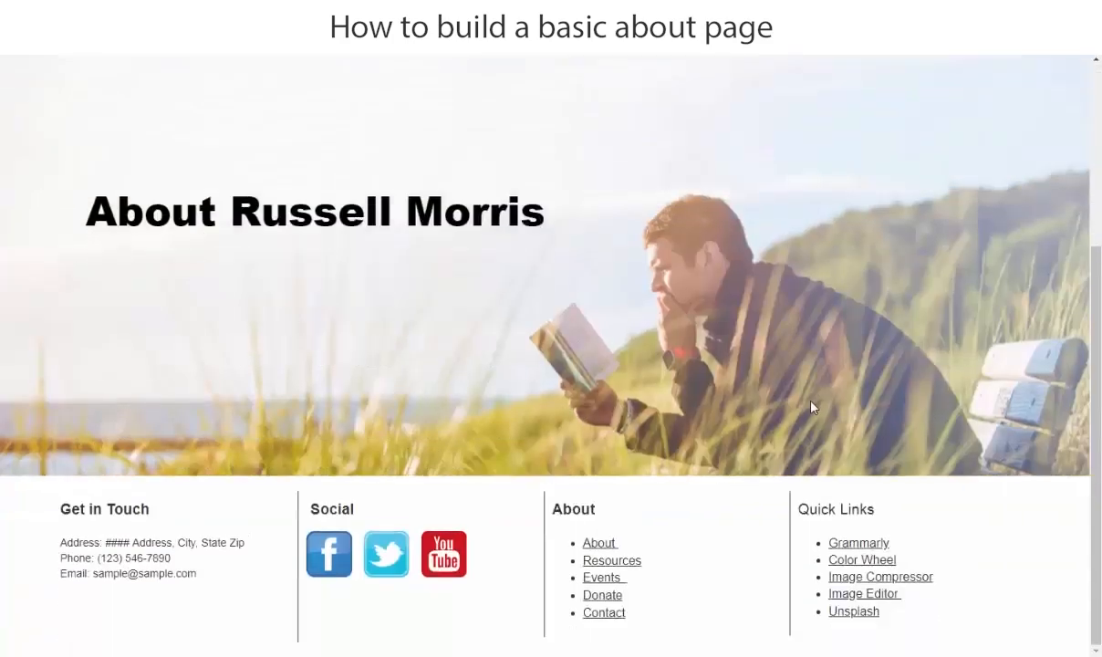
{"action": "scroll", "coordinate": [812, 406], "scroll_direction": "up", "scroll_amount": 3}
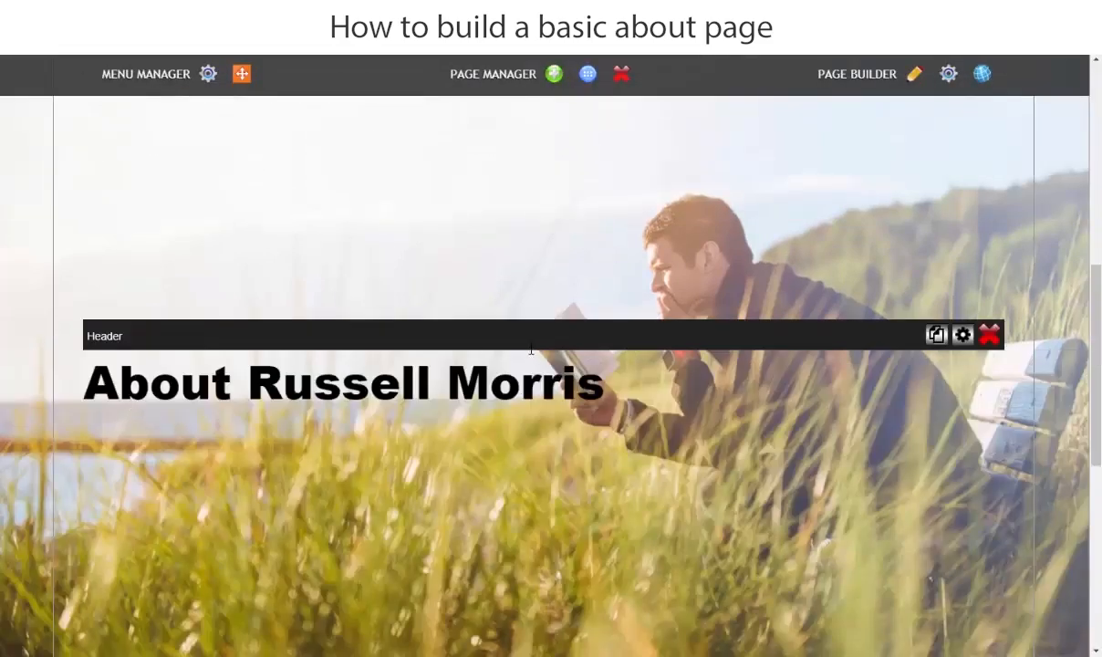
{"action": "scroll", "coordinate": [529, 419], "scroll_direction": "down", "scroll_amount": 1}
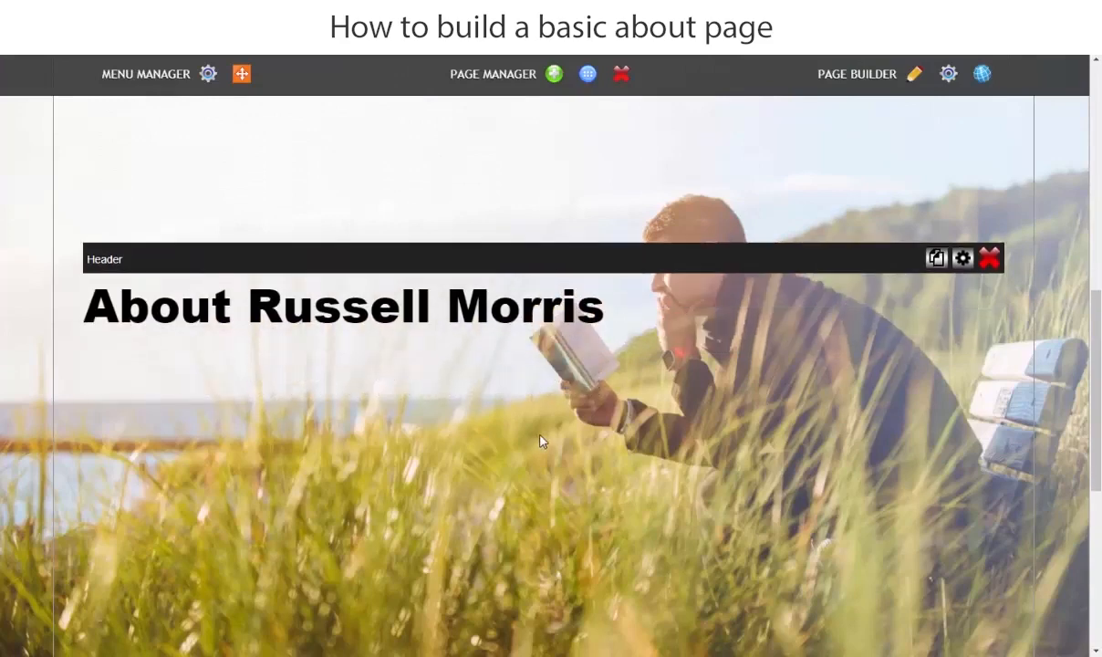
{"action": "scroll", "coordinate": [617, 418], "scroll_direction": "down", "scroll_amount": 5}
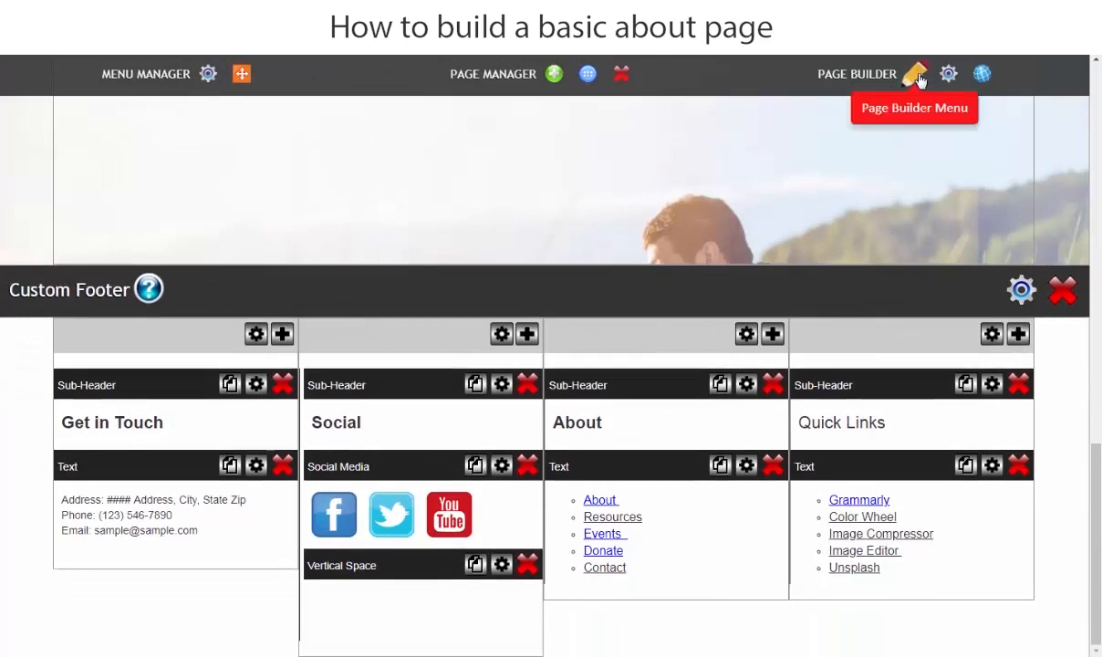
Step: Browse the pre-designed layout library in the Content (1 & 2 Columns) category
{"action": "left_click", "coordinate": [914, 76]}
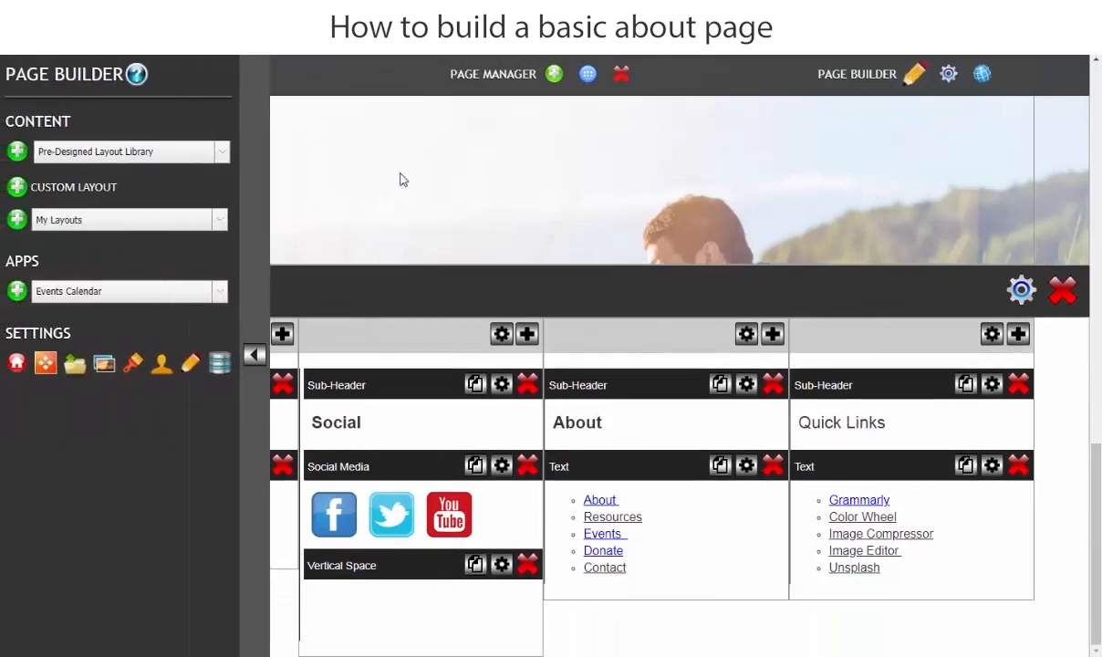
{"action": "left_click", "coordinate": [83, 157]}
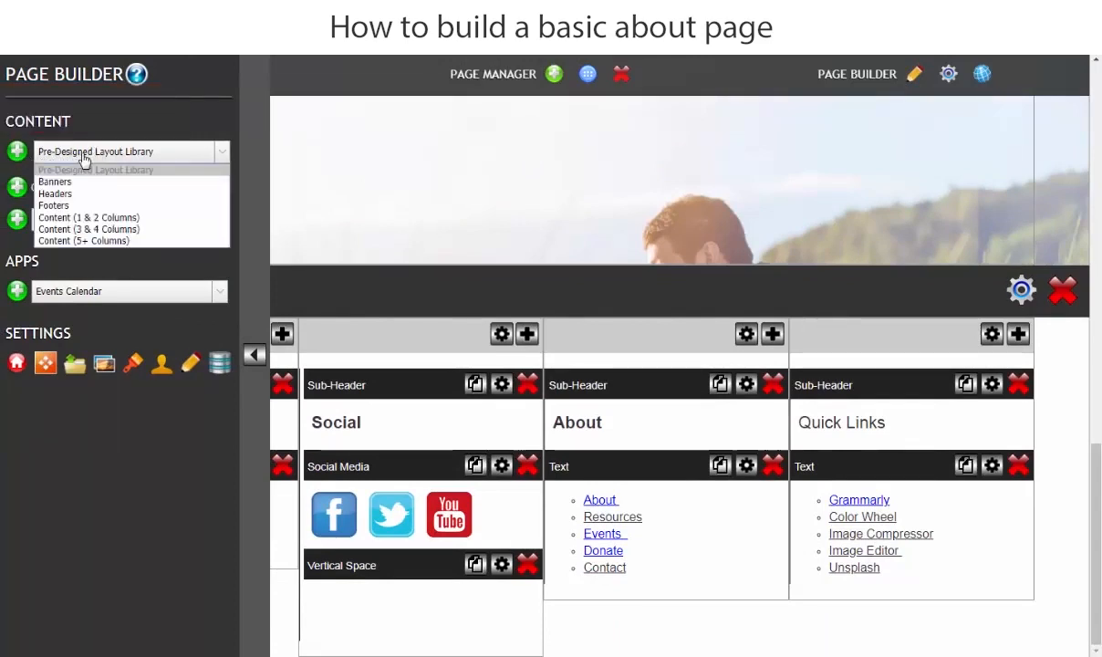
{"action": "left_click", "coordinate": [78, 219]}
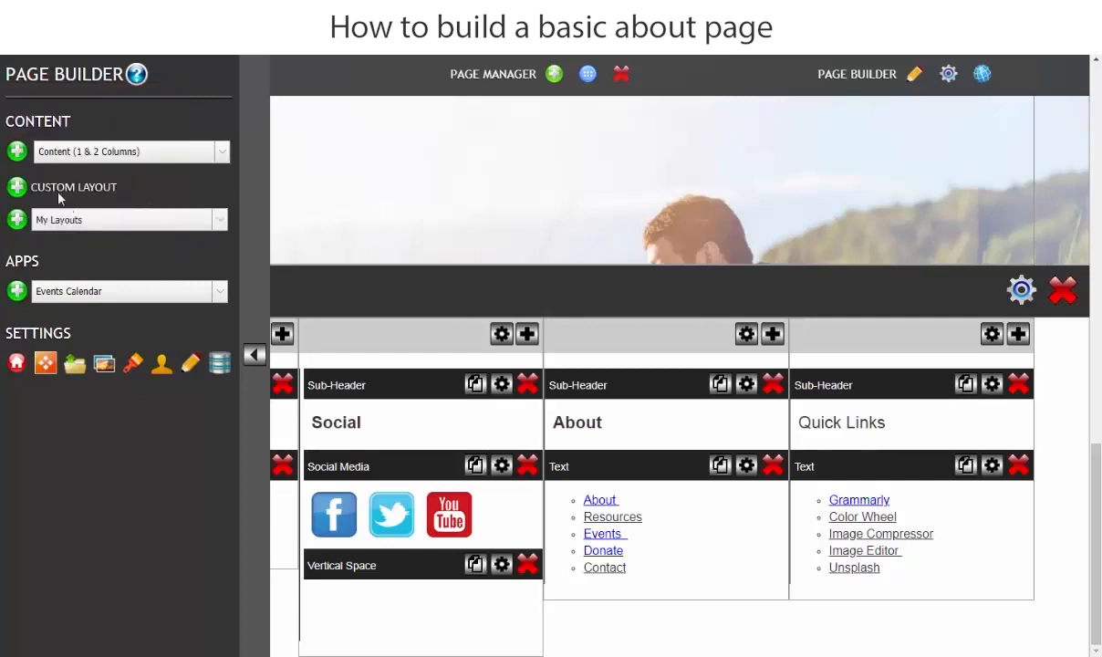
{"action": "left_click", "coordinate": [17, 153]}
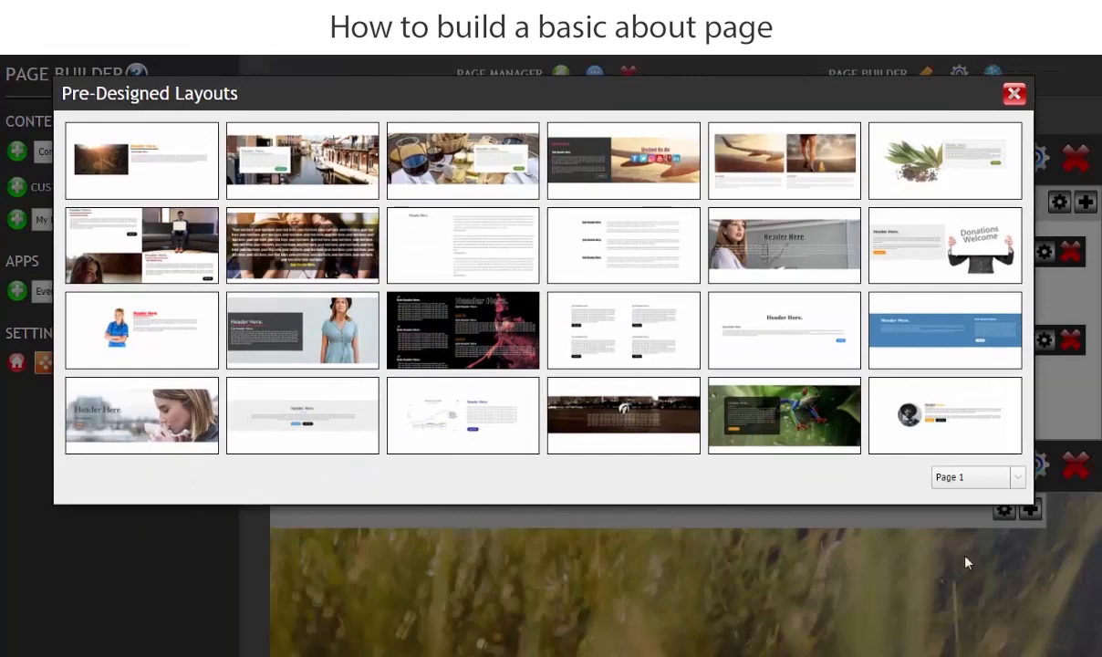
Step: Add Layout 91 from page 2 of the layout gallery to the About page
{"action": "left_click", "coordinate": [1017, 480]}
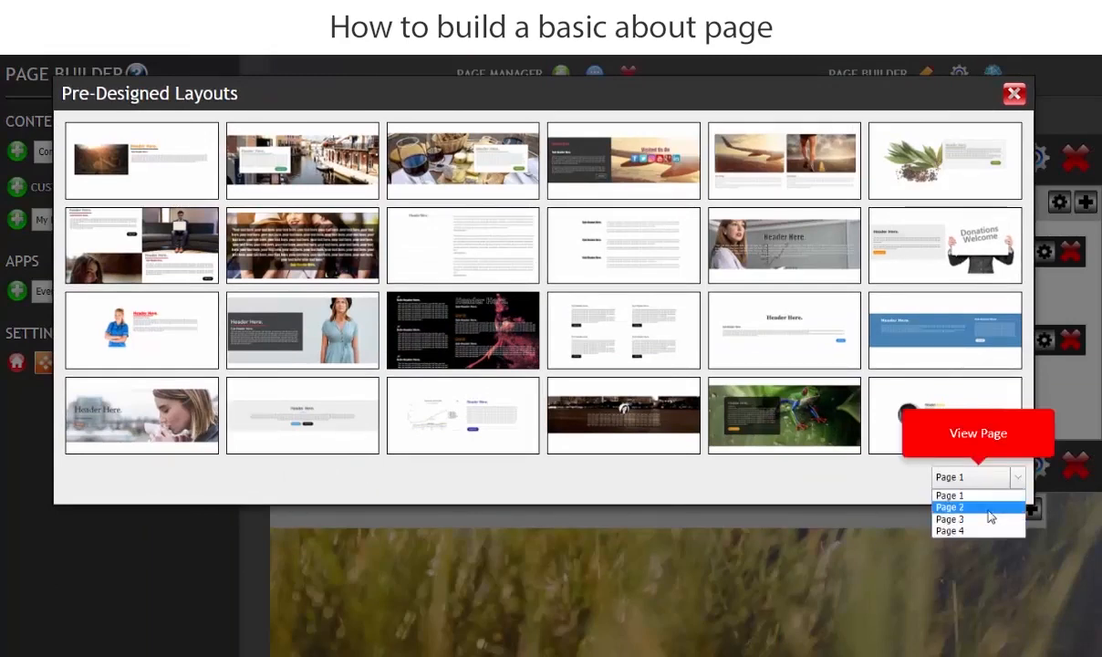
{"action": "left_click", "coordinate": [984, 506]}
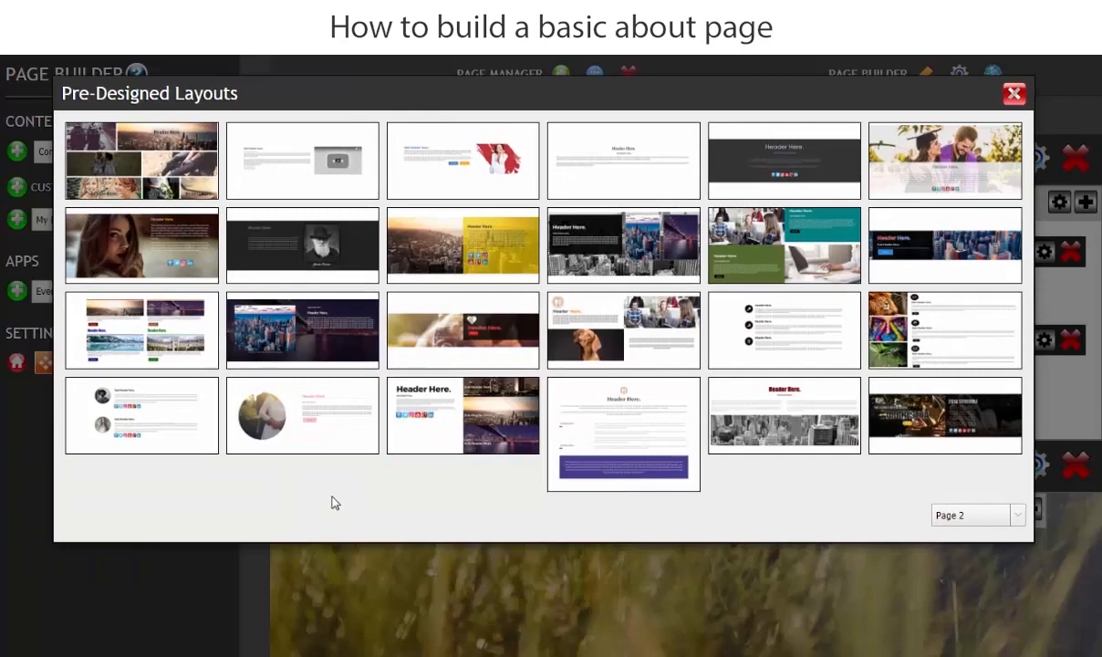
{"action": "mouse_move", "coordinate": [285, 404]}
{"action": "left_click", "coordinate": [297, 416]}
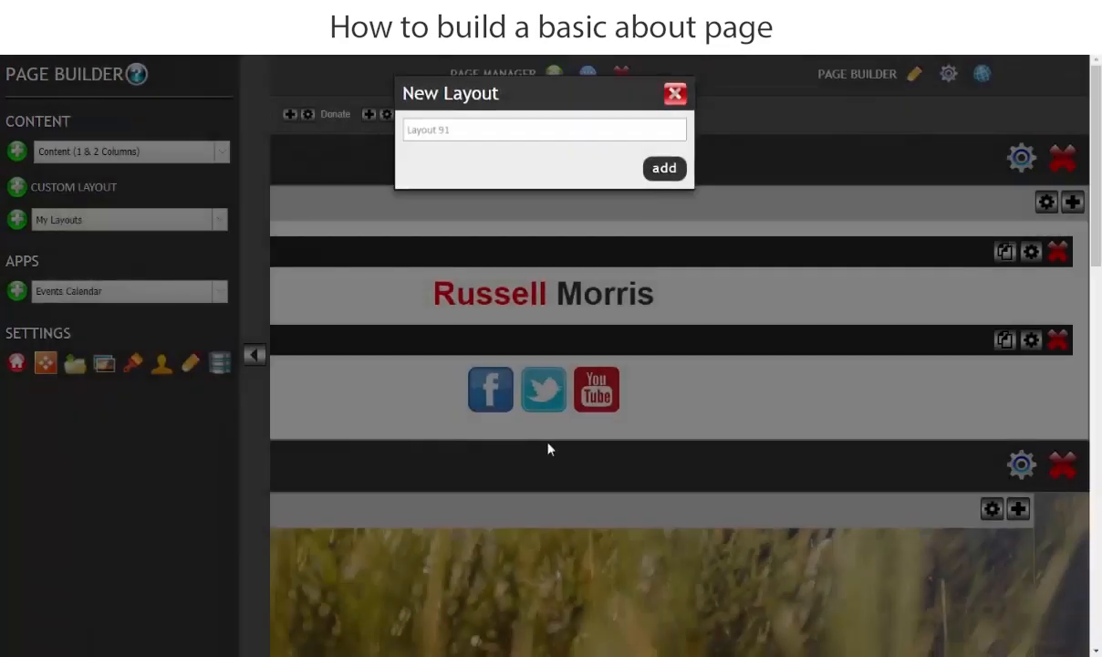
{"action": "left_click", "coordinate": [663, 171]}
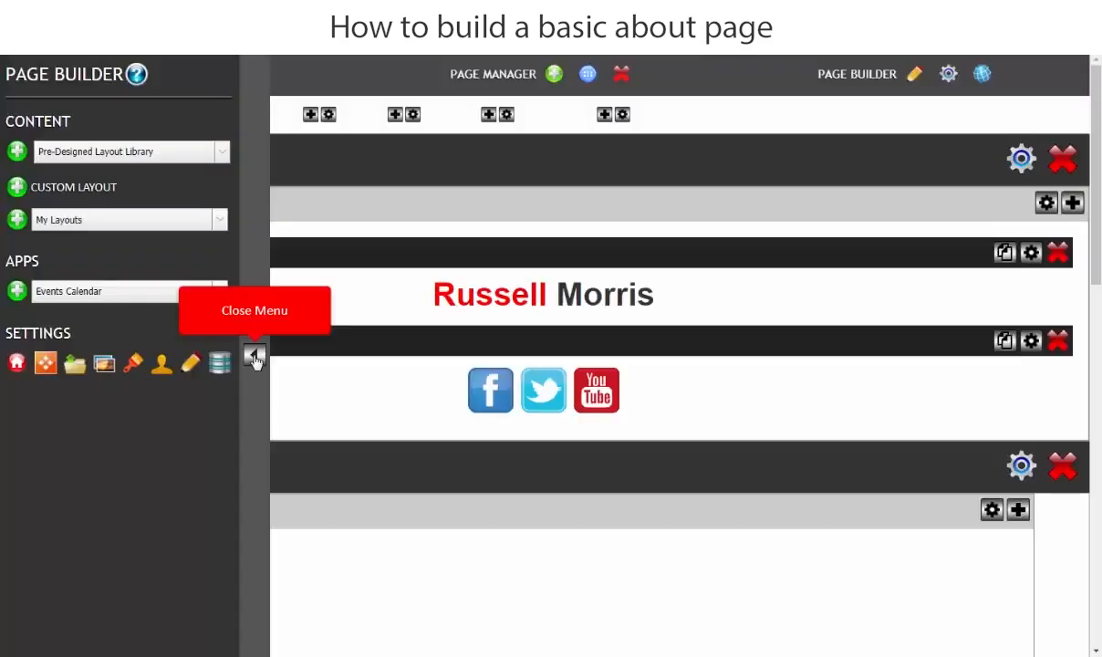
{"action": "left_click", "coordinate": [254, 359]}
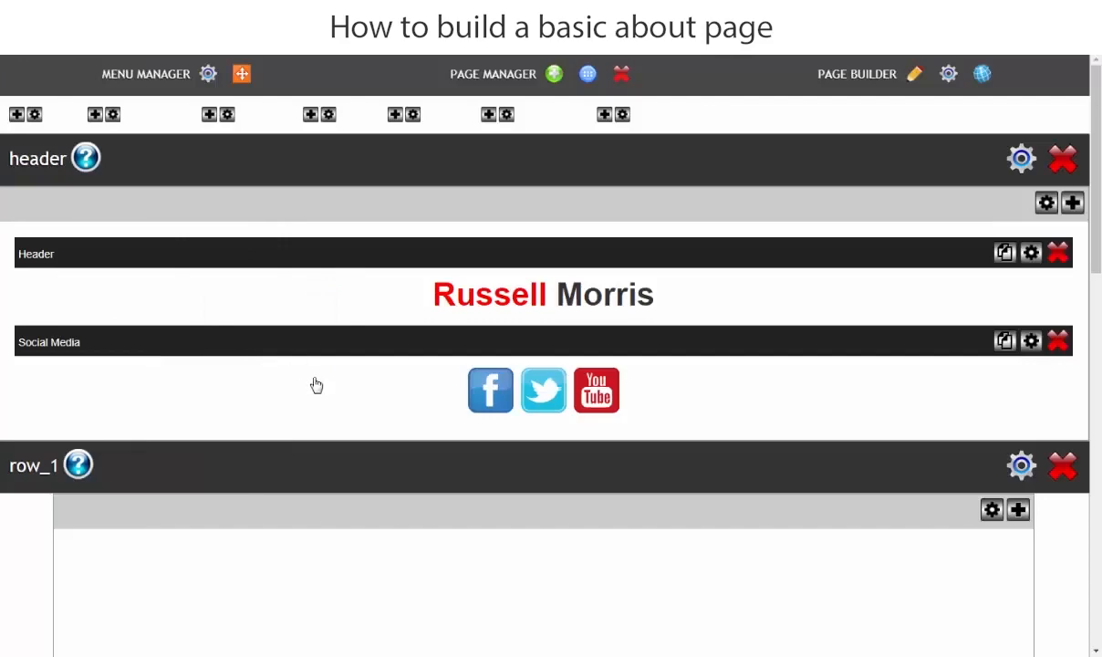
{"action": "scroll", "coordinate": [320, 408], "scroll_direction": "down", "scroll_amount": 1}
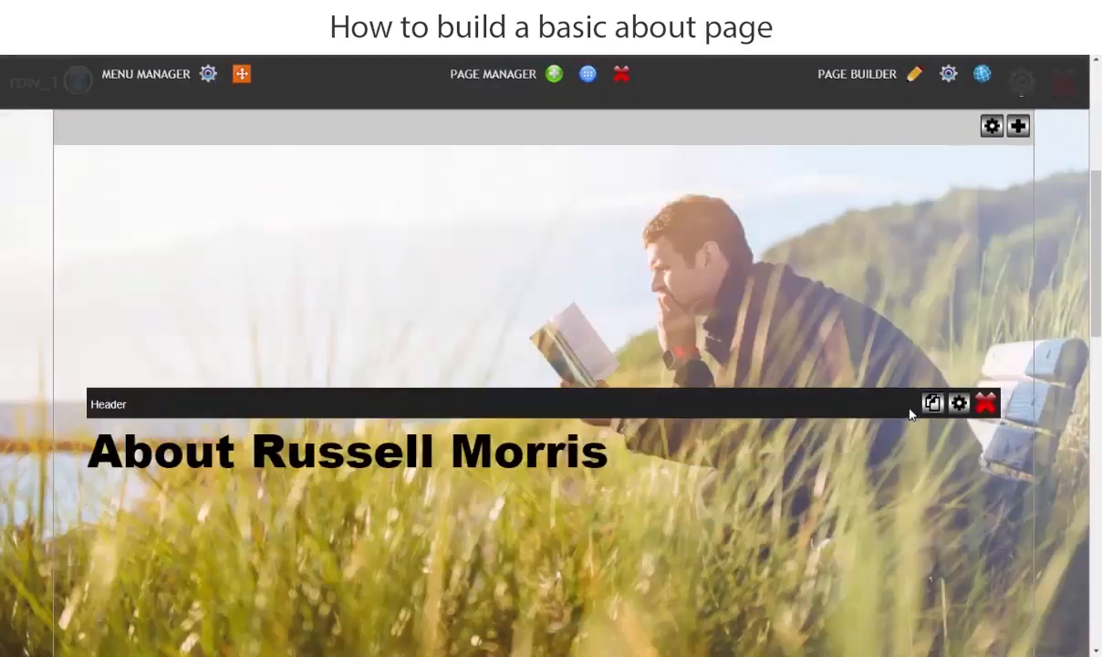
{"action": "scroll", "coordinate": [600, 413], "scroll_direction": "down", "scroll_amount": 15}
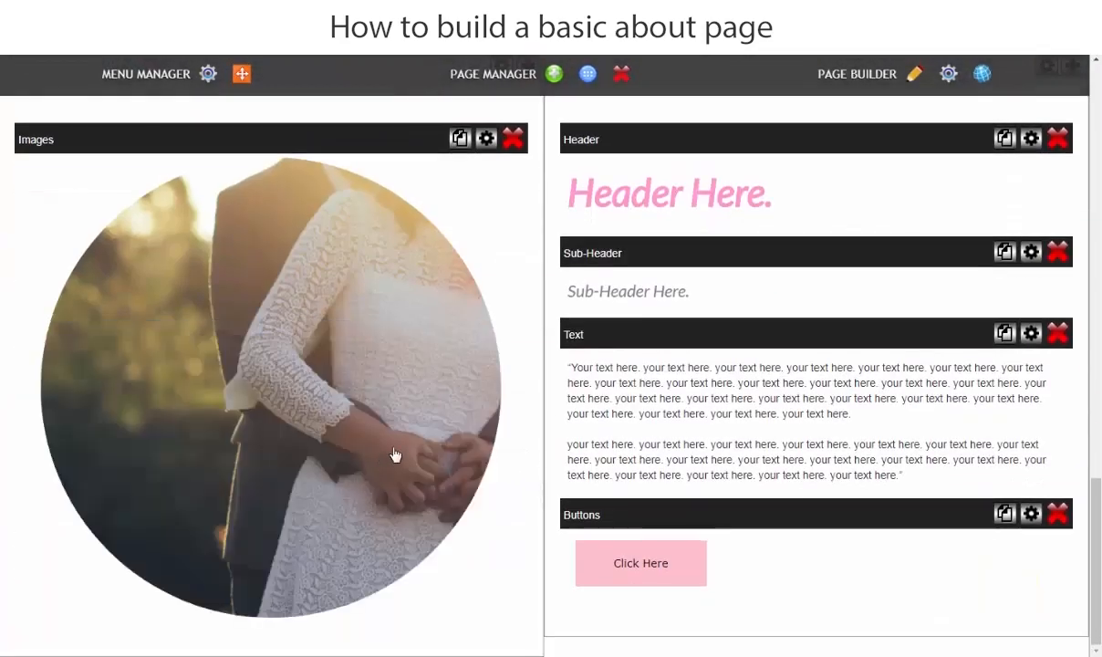
{"action": "scroll", "coordinate": [399, 447], "scroll_direction": "up", "scroll_amount": 5}
{"action": "scroll", "coordinate": [638, 392], "scroll_direction": "up", "scroll_amount": 8}
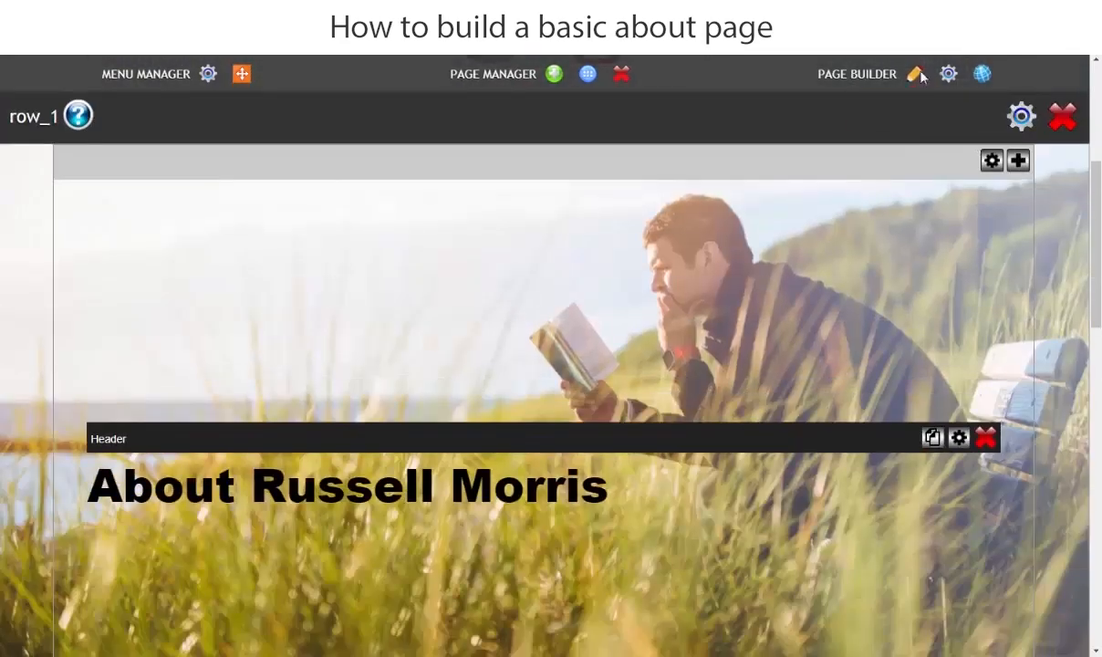
{"action": "left_click", "coordinate": [914, 75]}
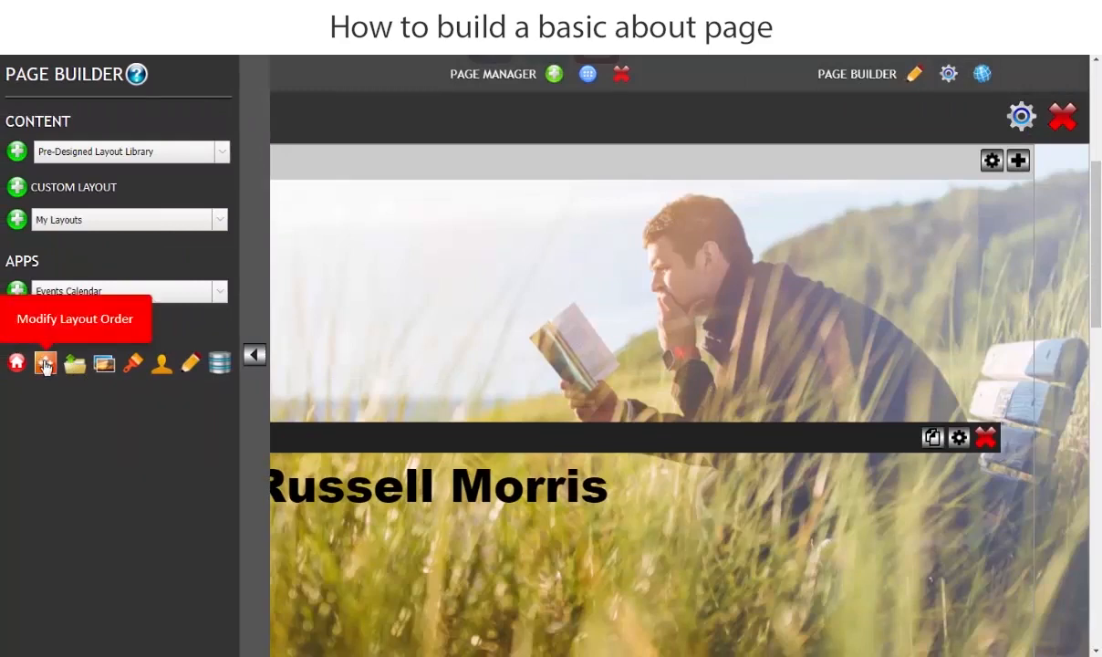
Step: Move Layout 91 above the Custom Footer in the layout order
{"action": "left_click", "coordinate": [45, 365]}
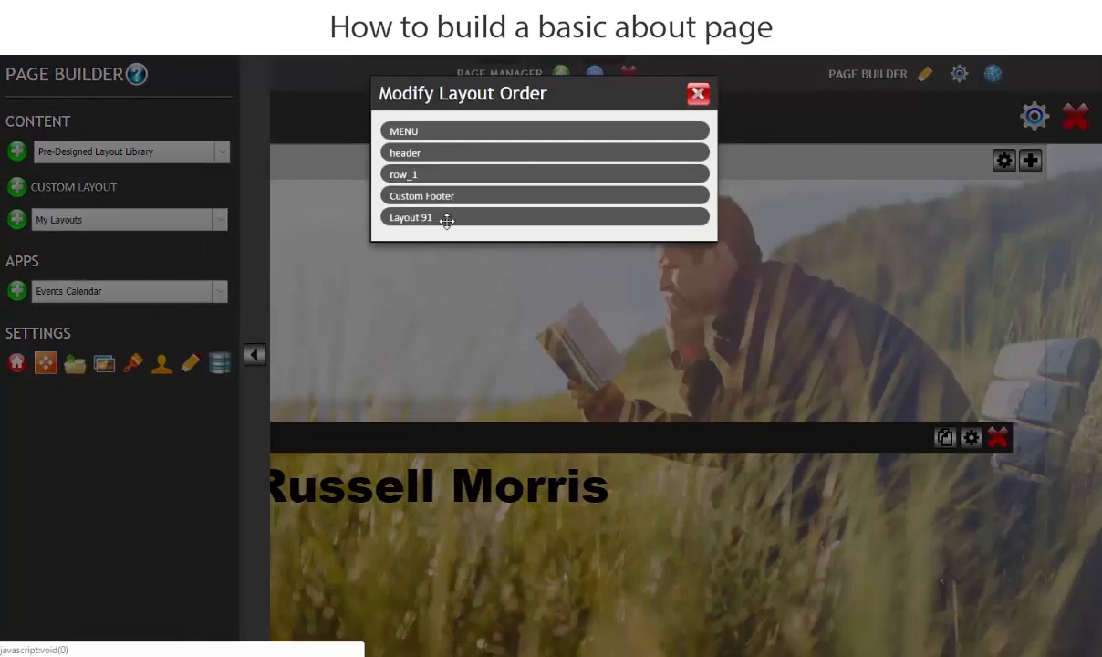
{"action": "left_click_drag", "start_coordinate": [427, 219], "coordinate": [429, 188]}
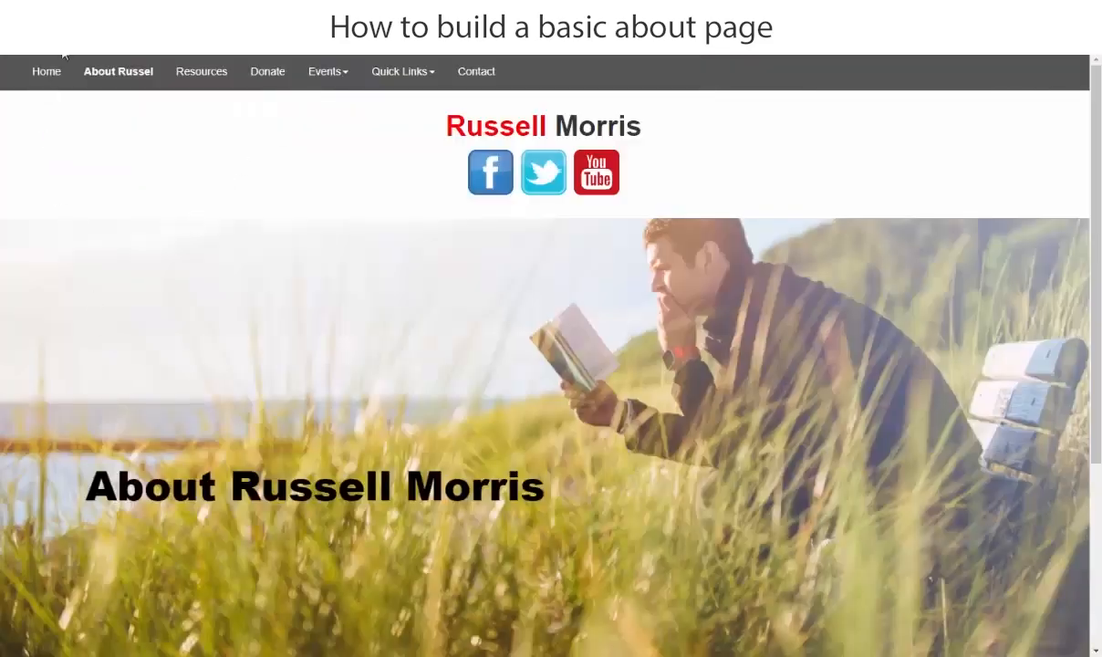
{"action": "left_click", "coordinate": [111, 71]}
{"action": "scroll", "coordinate": [527, 412], "scroll_direction": "down", "scroll_amount": 3}
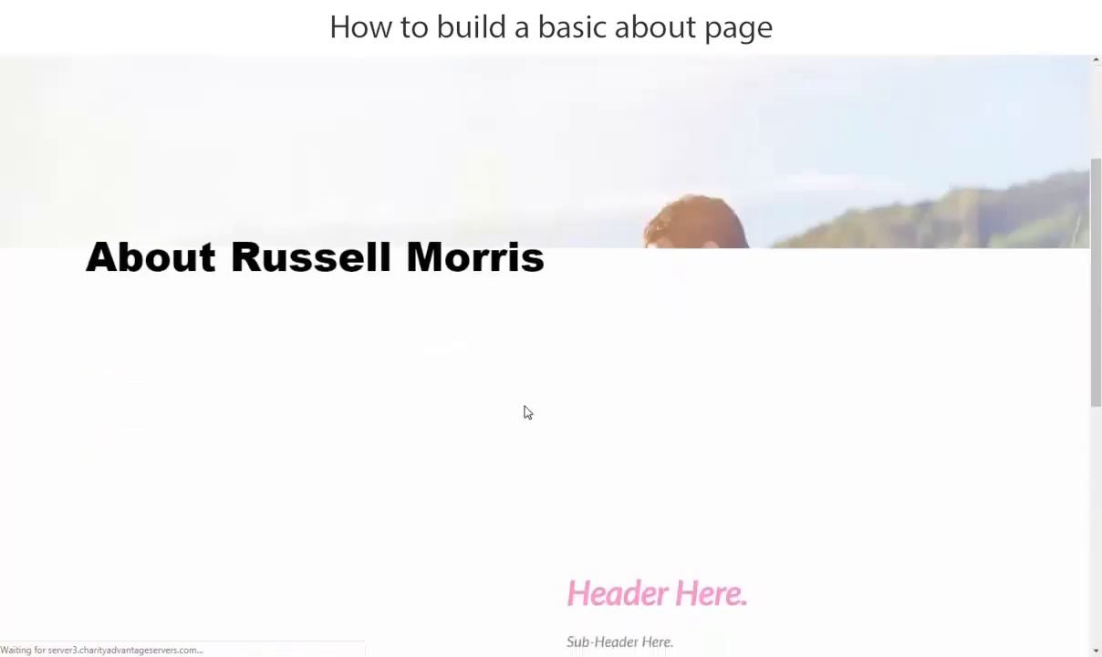
{"action": "scroll", "coordinate": [527, 412], "scroll_direction": "down", "scroll_amount": 6}
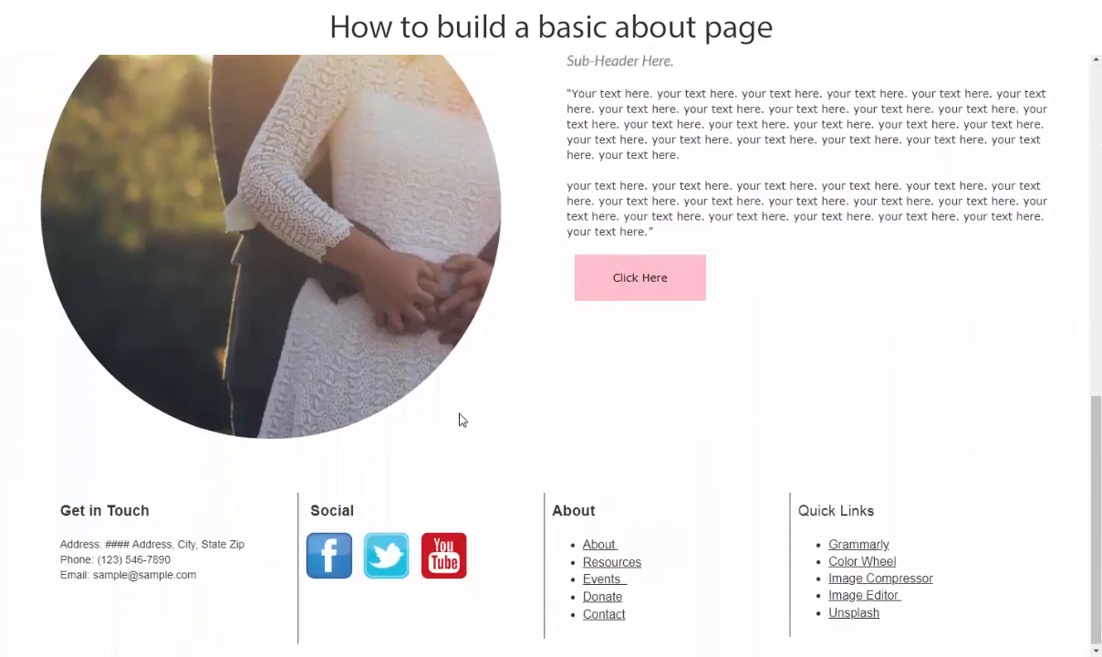
{"action": "scroll", "coordinate": [473, 478], "scroll_direction": "up", "scroll_amount": 10}
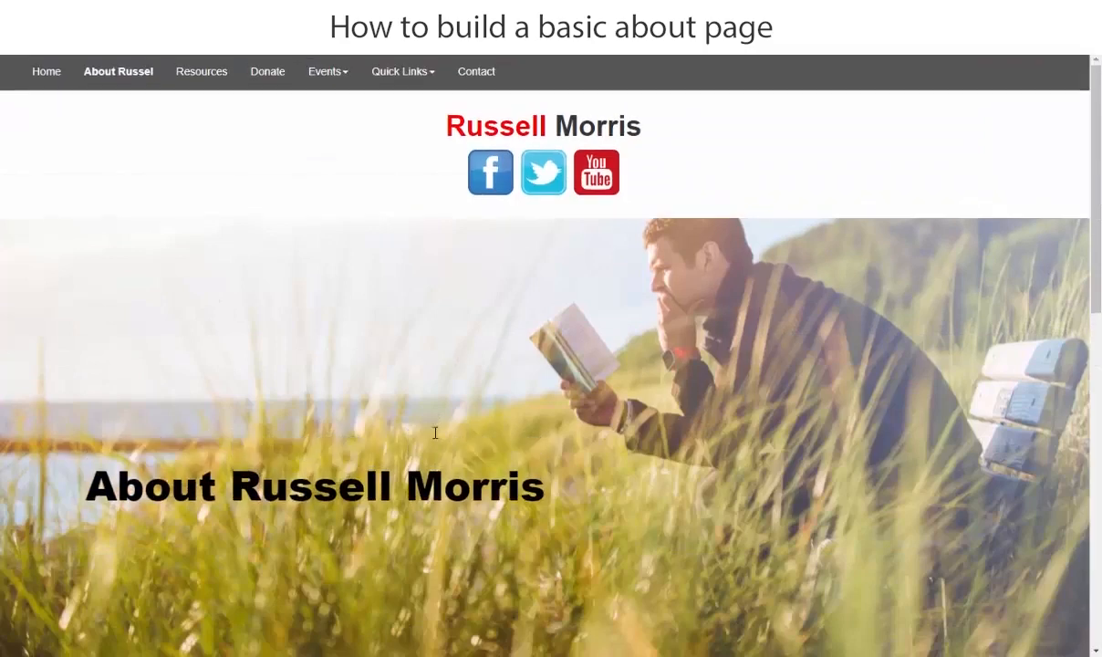
{"action": "scroll", "coordinate": [410, 410], "scroll_direction": "down", "scroll_amount": 6}
{"action": "scroll", "coordinate": [582, 519], "scroll_direction": "down", "scroll_amount": 3}
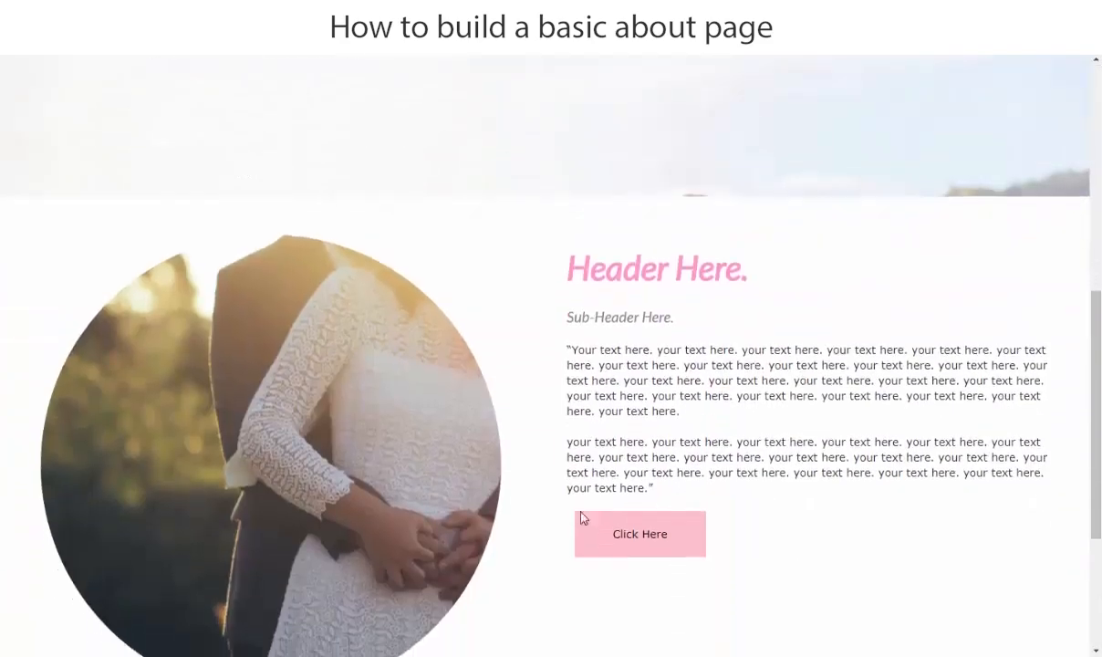
{"action": "scroll", "coordinate": [565, 450], "scroll_direction": "up", "scroll_amount": 2}
{"action": "scroll", "coordinate": [550, 449], "scroll_direction": "up", "scroll_amount": 8}
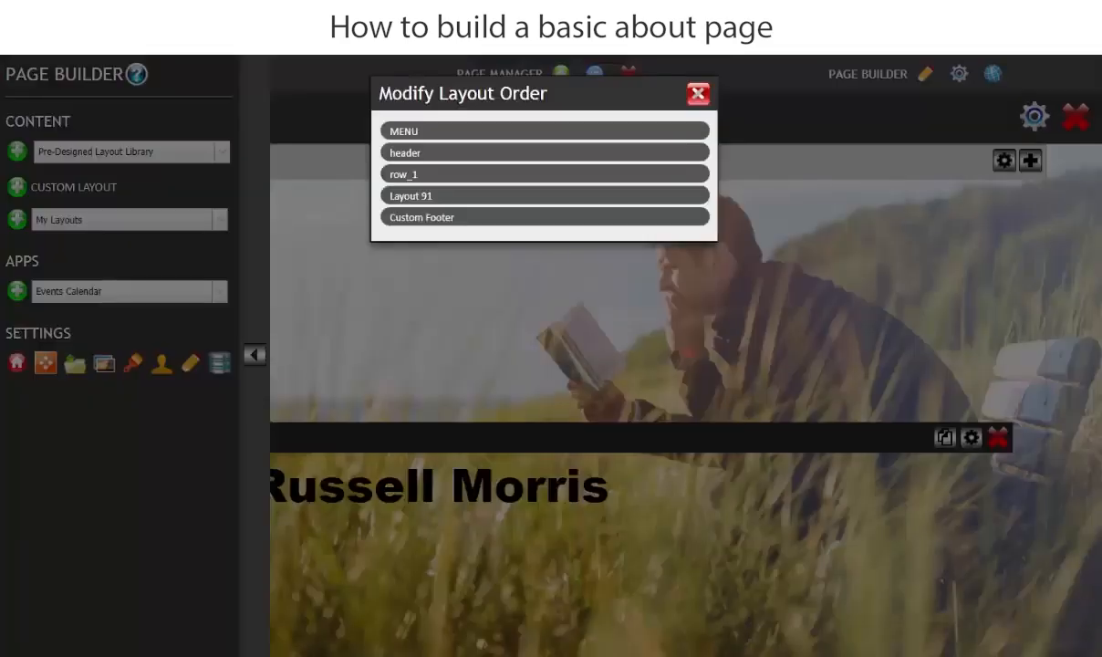
Step: Close the layout order list and builder panel, then scroll down to Layout 91
{"action": "left_click", "coordinate": [698, 93]}
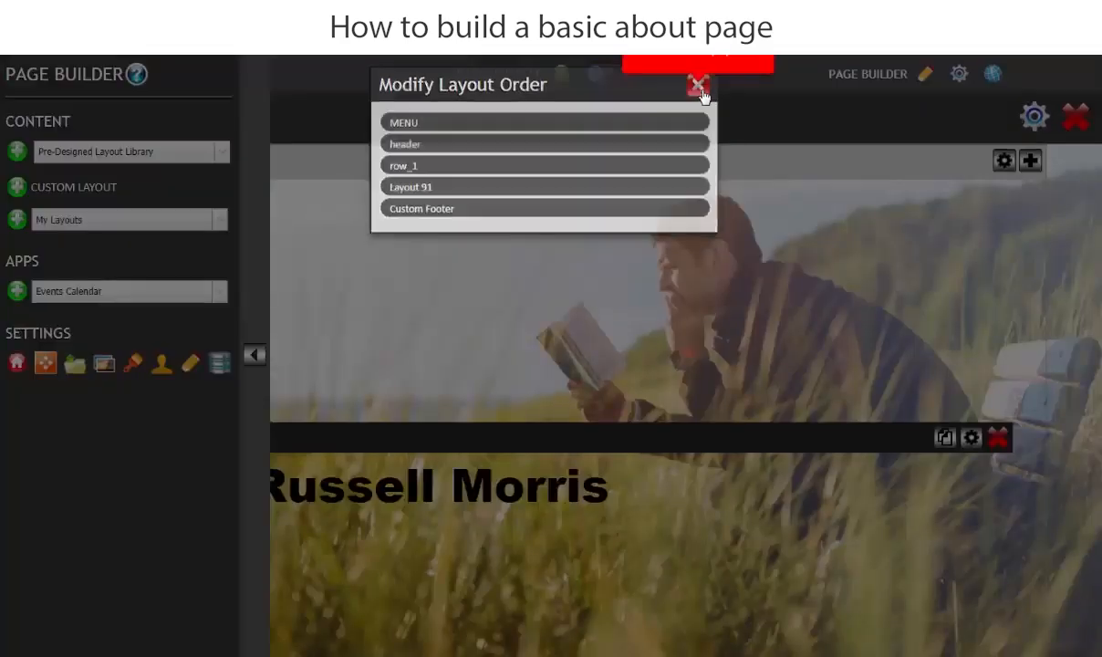
{"action": "left_click", "coordinate": [256, 357]}
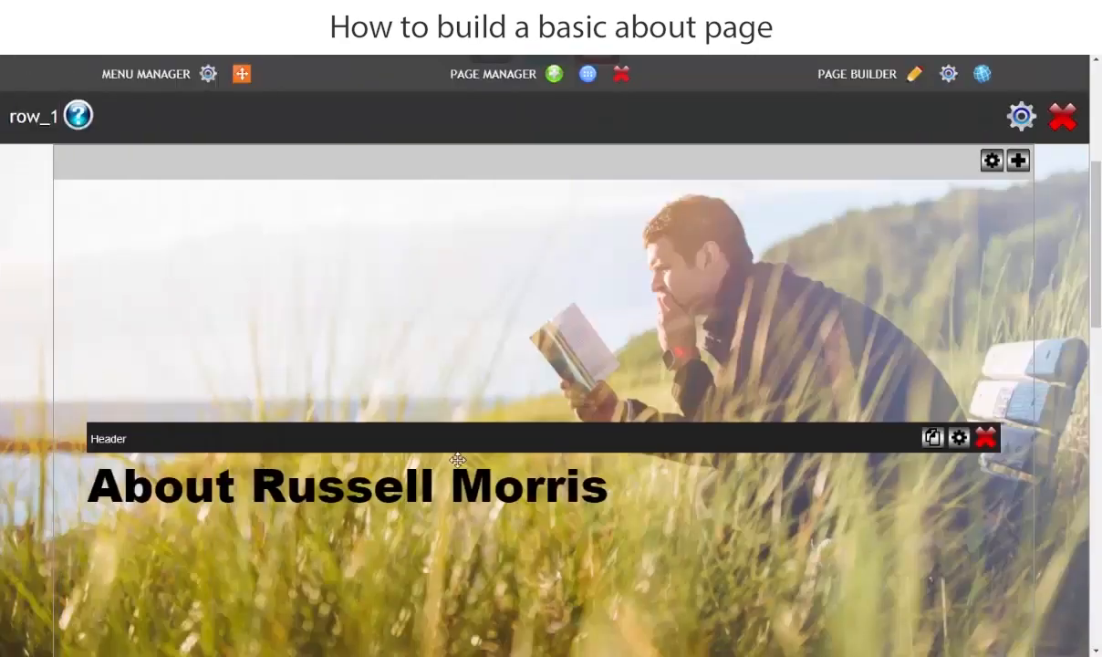
{"action": "scroll", "coordinate": [791, 486], "scroll_direction": "down", "scroll_amount": 5}
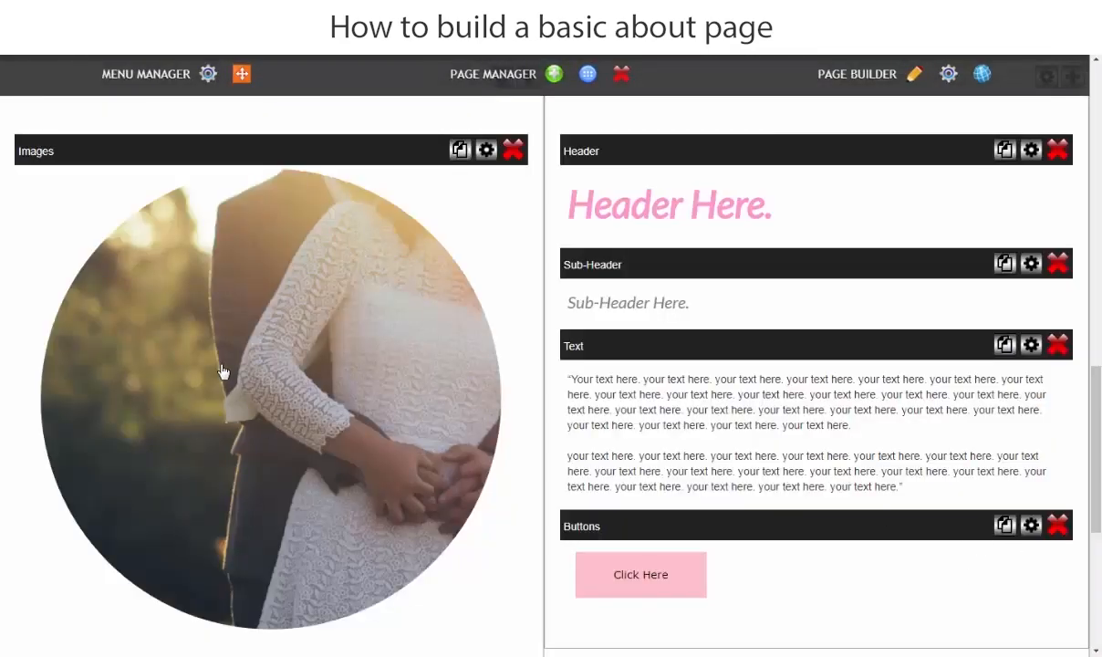
Step: Upload the laptop photo to MoxieManager and insert it into the circular Images block
{"action": "left_click", "coordinate": [313, 380]}
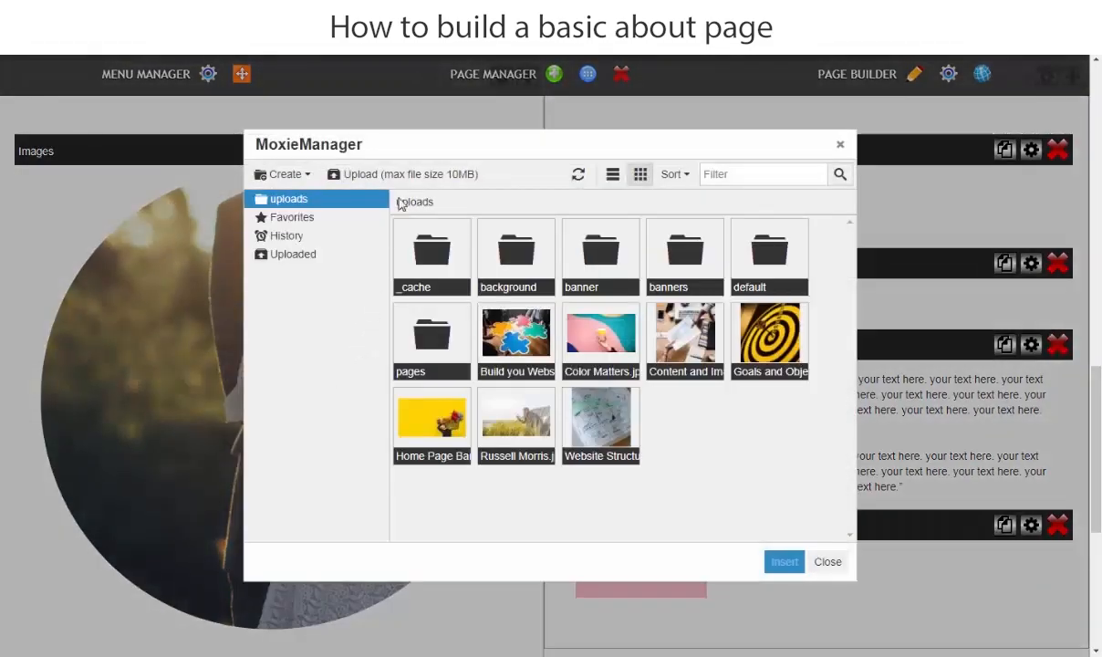
{"action": "left_click", "coordinate": [406, 178]}
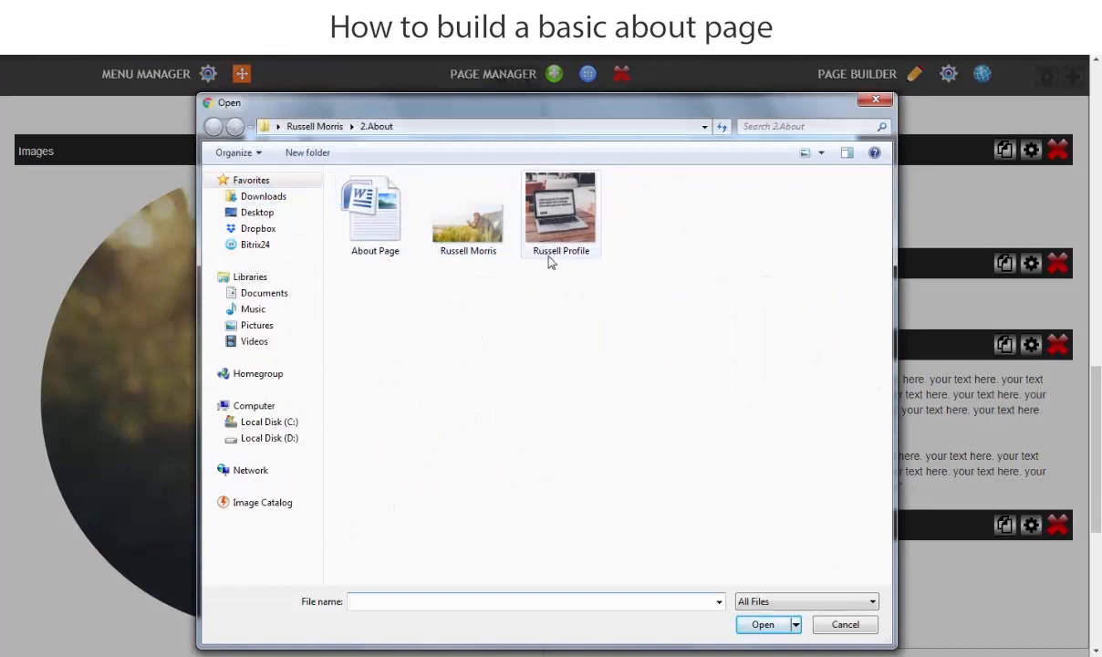
{"action": "left_click", "coordinate": [558, 211]}
{"action": "left_click", "coordinate": [759, 627]}
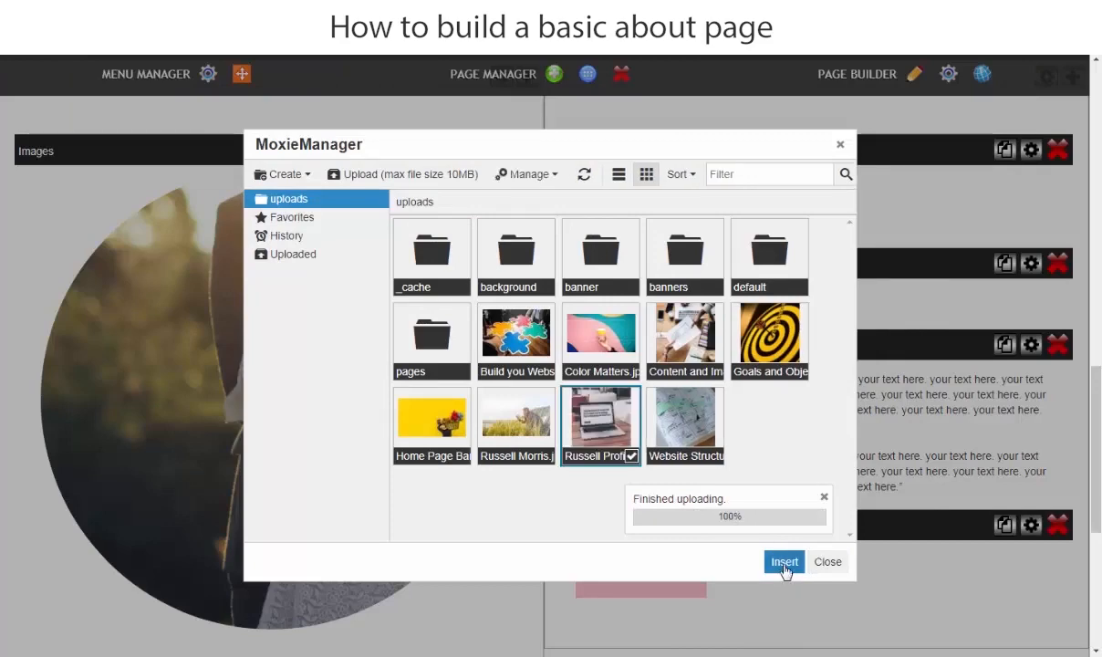
{"action": "left_click", "coordinate": [785, 563]}
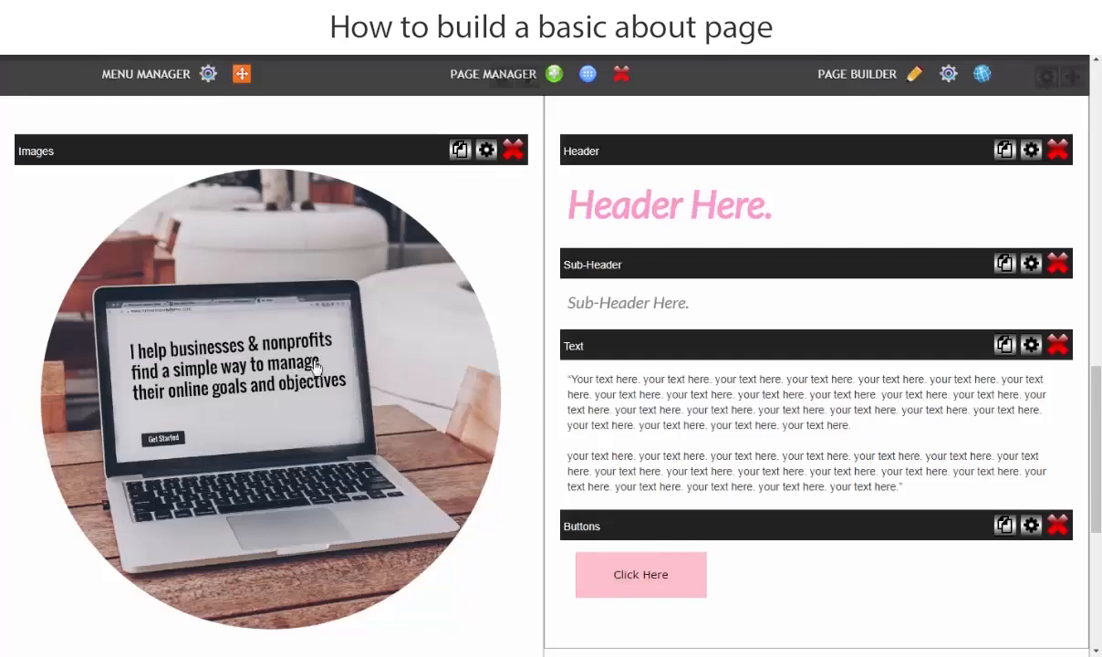
Step: Restyle the 'Header Here.' heading as black, non-italic Arial
{"action": "scroll", "coordinate": [585, 296], "scroll_direction": "up", "scroll_amount": 2}
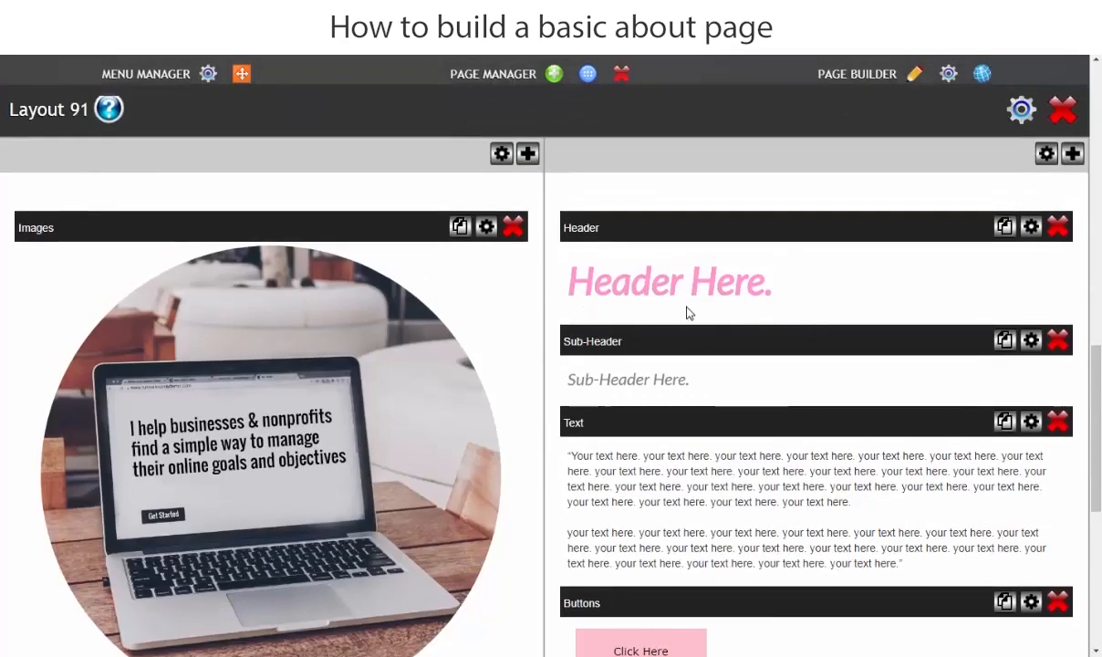
{"action": "left_click", "coordinate": [800, 286]}
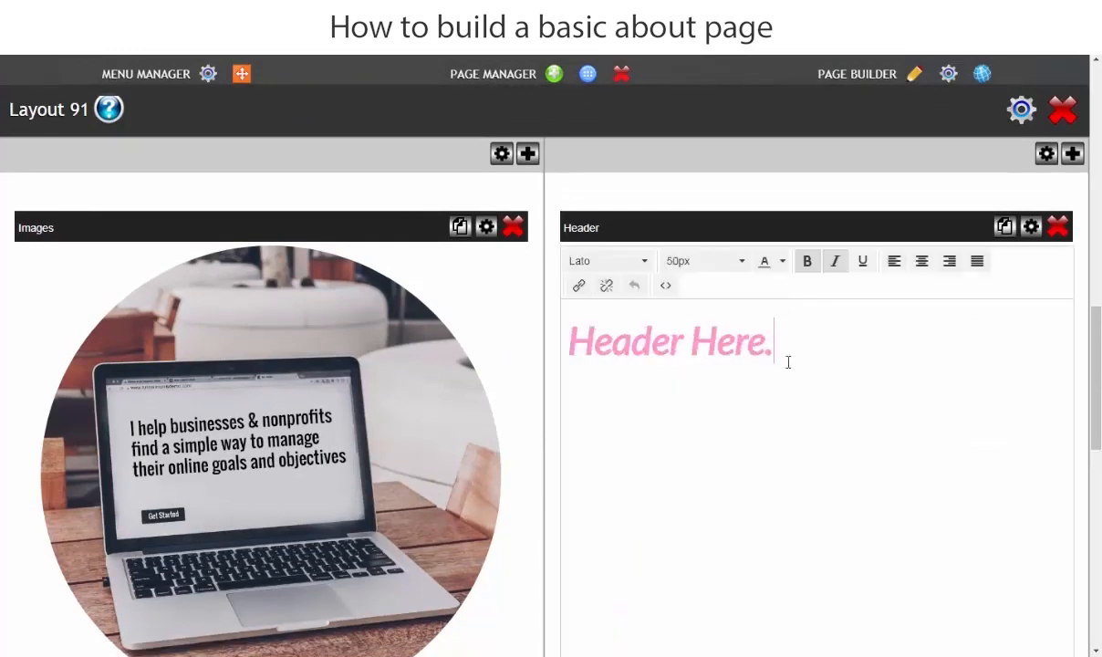
{"action": "left_click_drag", "start_coordinate": [794, 343], "coordinate": [522, 324]}
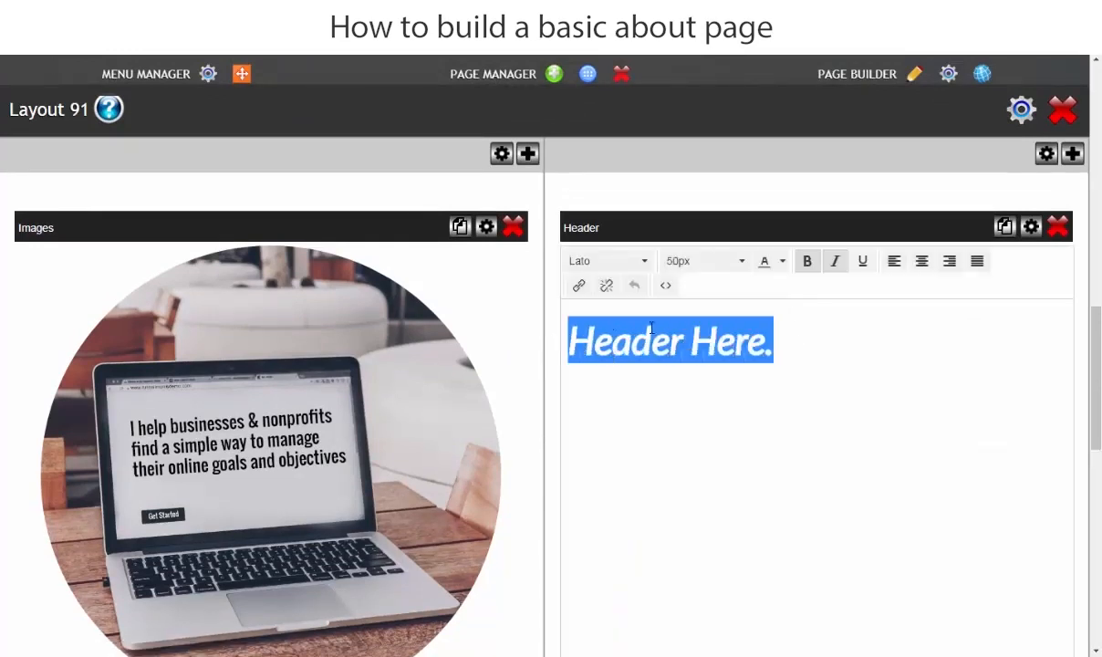
{"action": "left_click", "coordinate": [643, 263]}
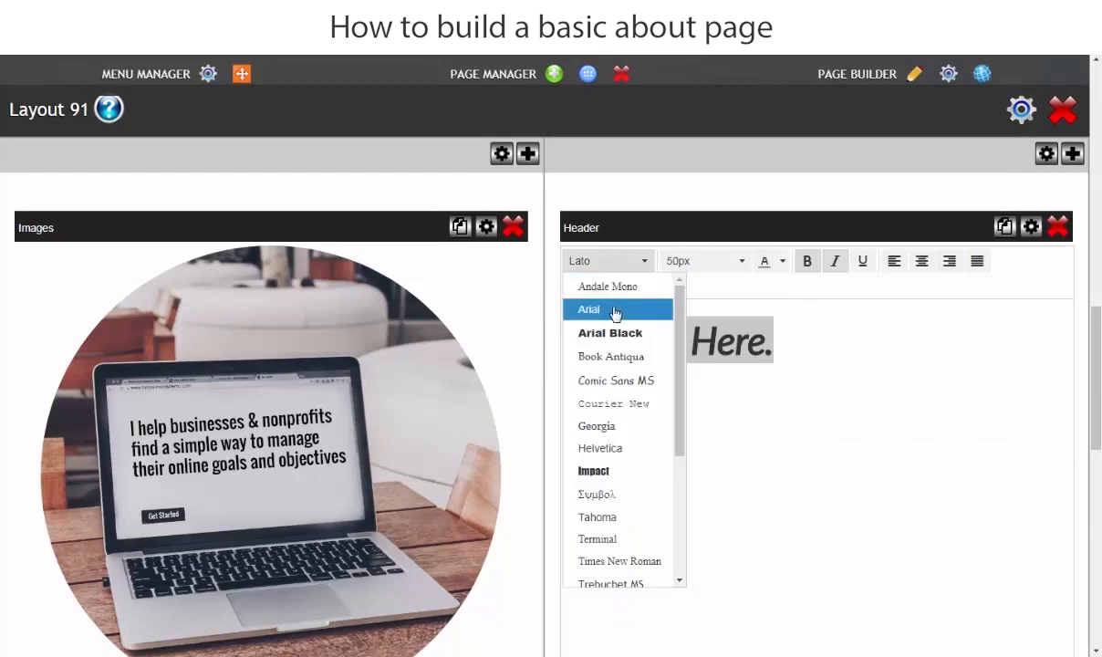
{"action": "left_click", "coordinate": [613, 311]}
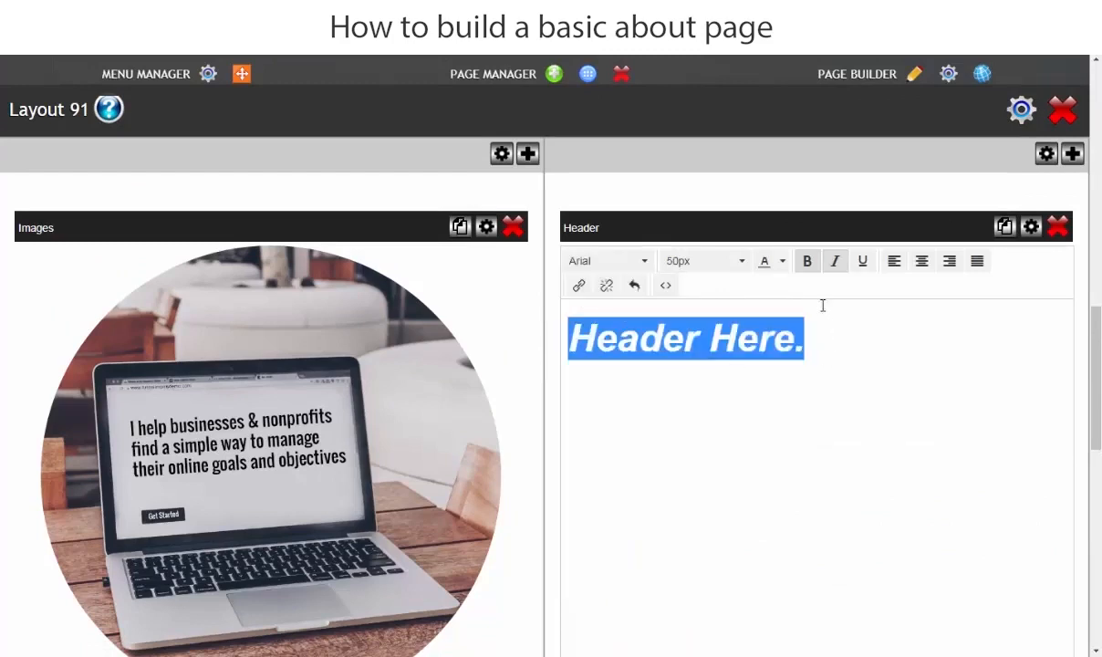
{"action": "left_click", "coordinate": [834, 261]}
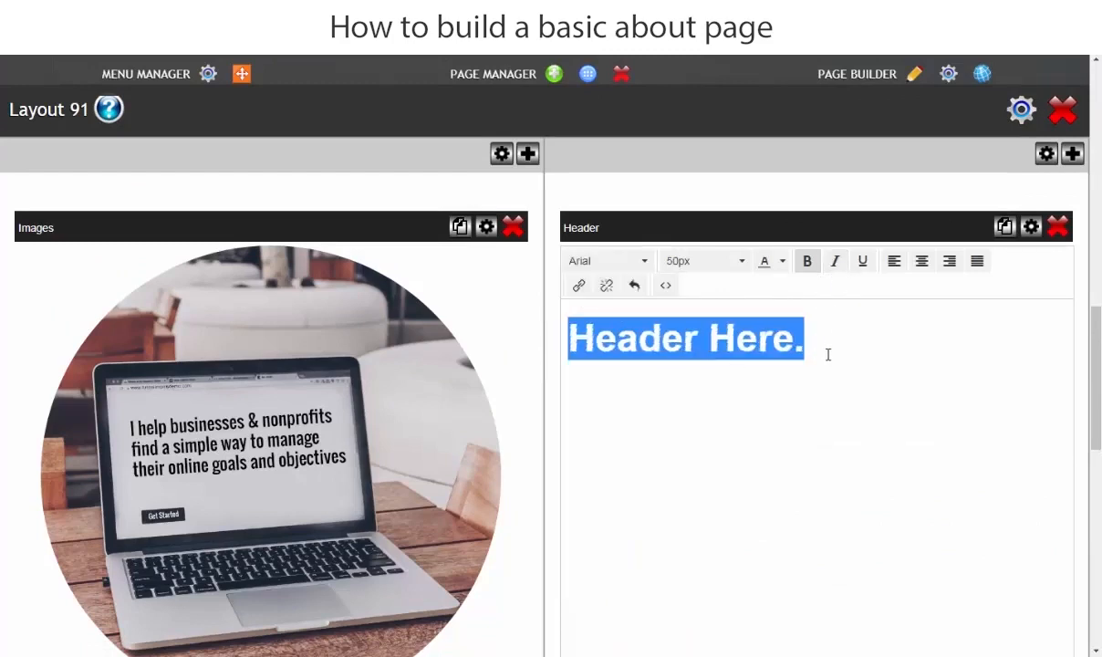
{"action": "left_click", "coordinate": [780, 262]}
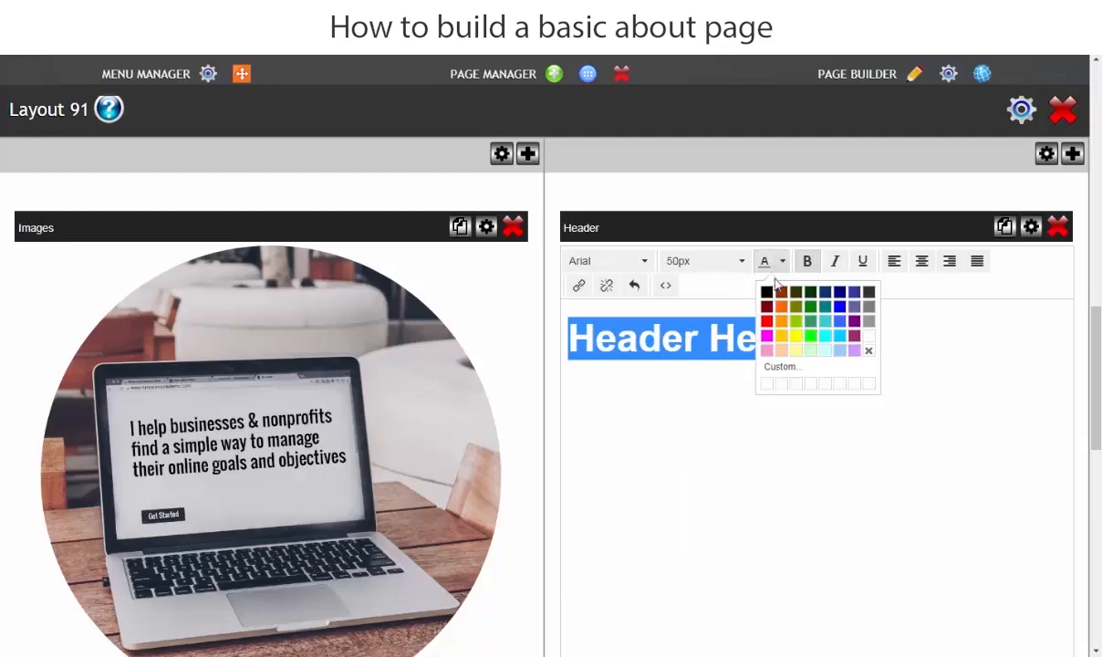
{"action": "left_click", "coordinate": [766, 292]}
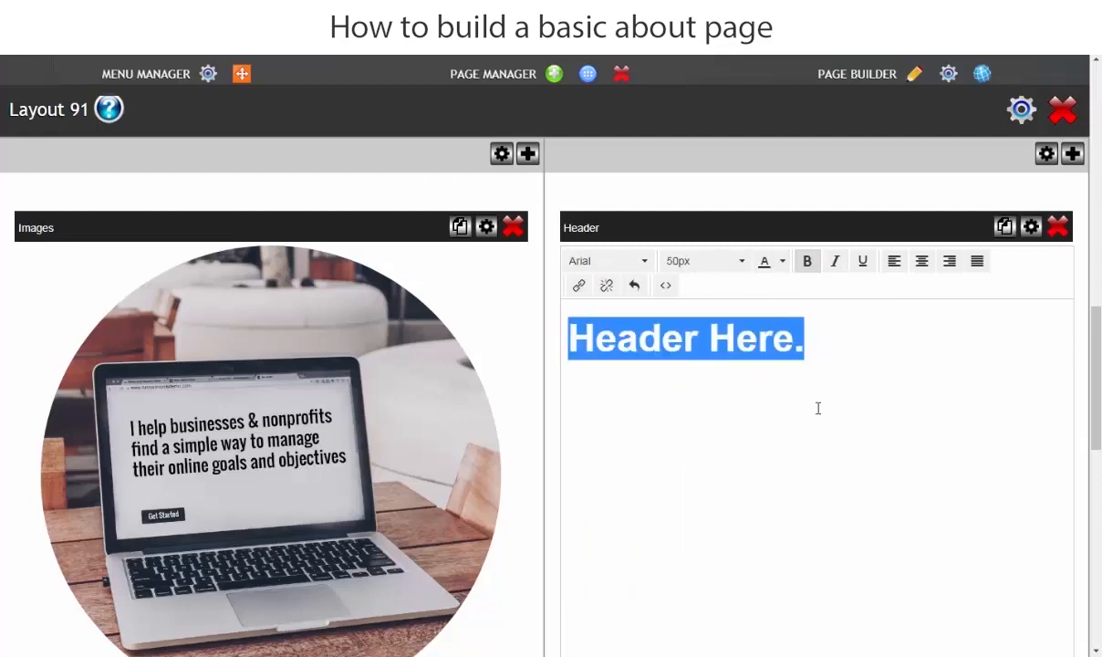
{"action": "left_click", "coordinate": [818, 408]}
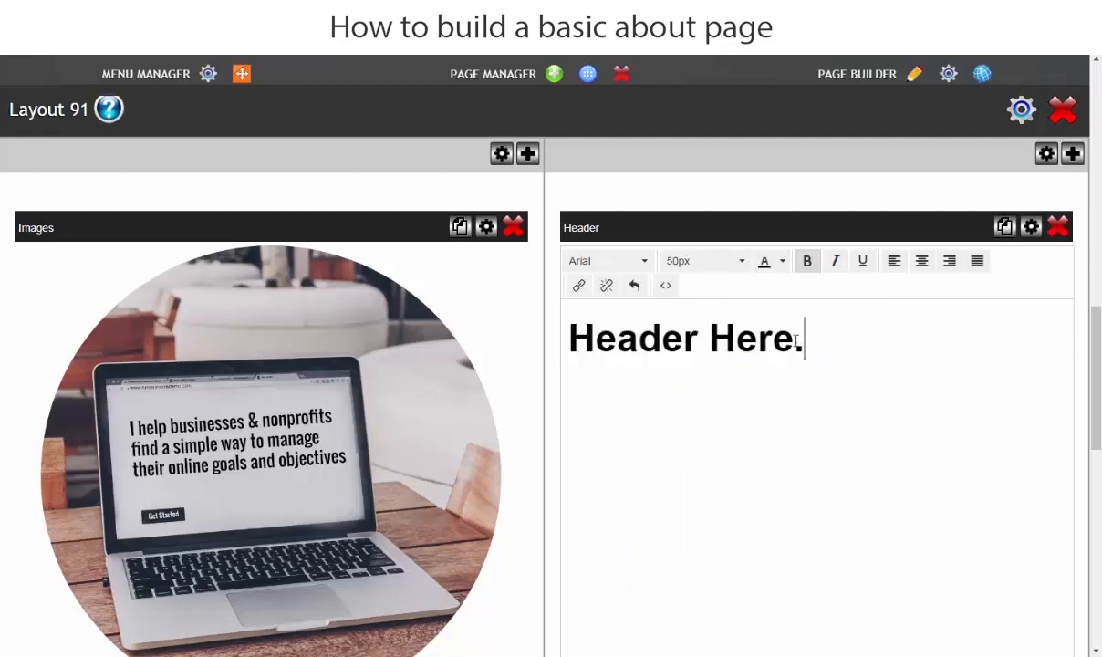
Step: Bring the Word document to the front and scroll through it
{"action": "left_click", "coordinate": [456, 653]}
{"action": "scroll", "coordinate": [638, 330], "scroll_direction": "up", "scroll_amount": 1}
{"action": "scroll", "coordinate": [629, 355], "scroll_direction": "down", "scroll_amount": 10}
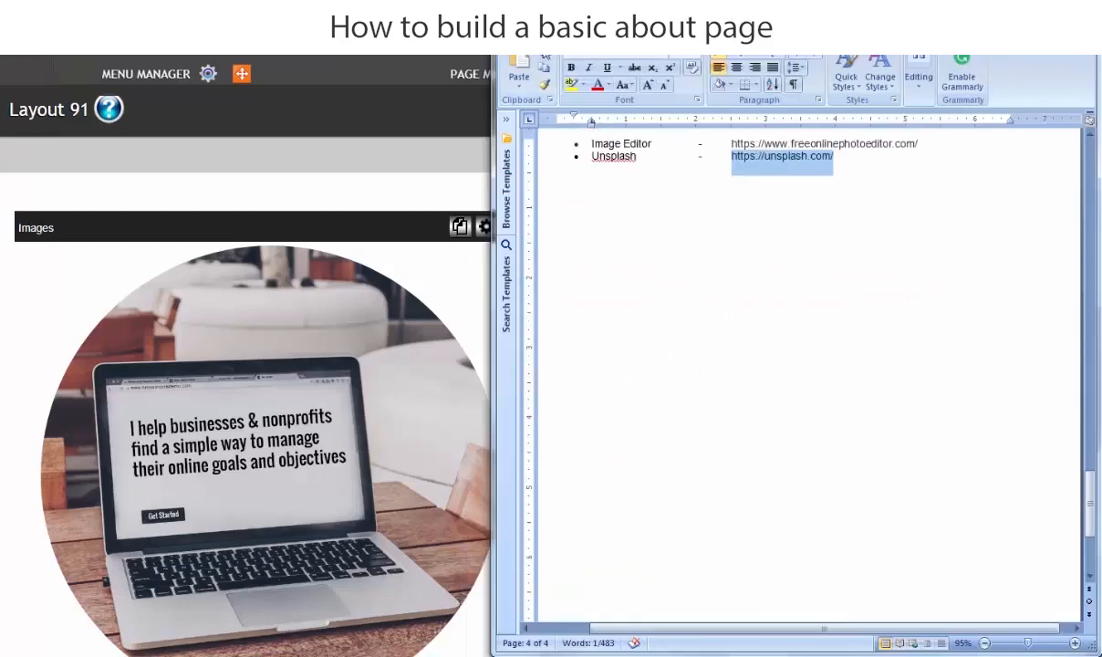
Step: Close the old Word file and open About Page from the 2.About folder
{"action": "key", "text": "alt+F4"}
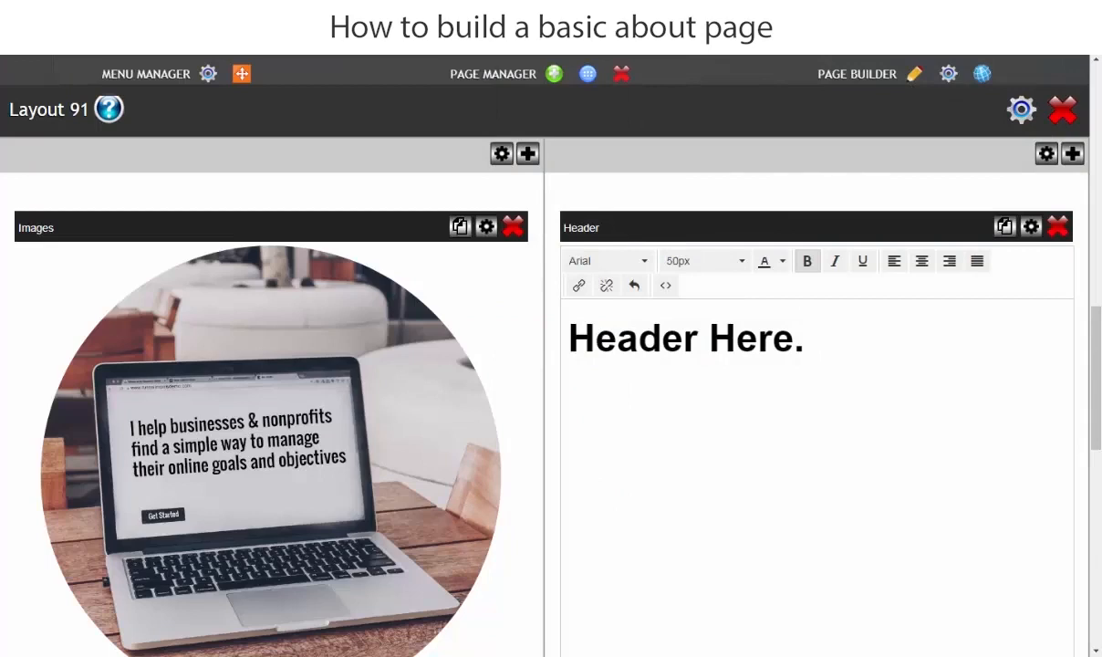
{"action": "left_click", "coordinate": [1014, 9]}
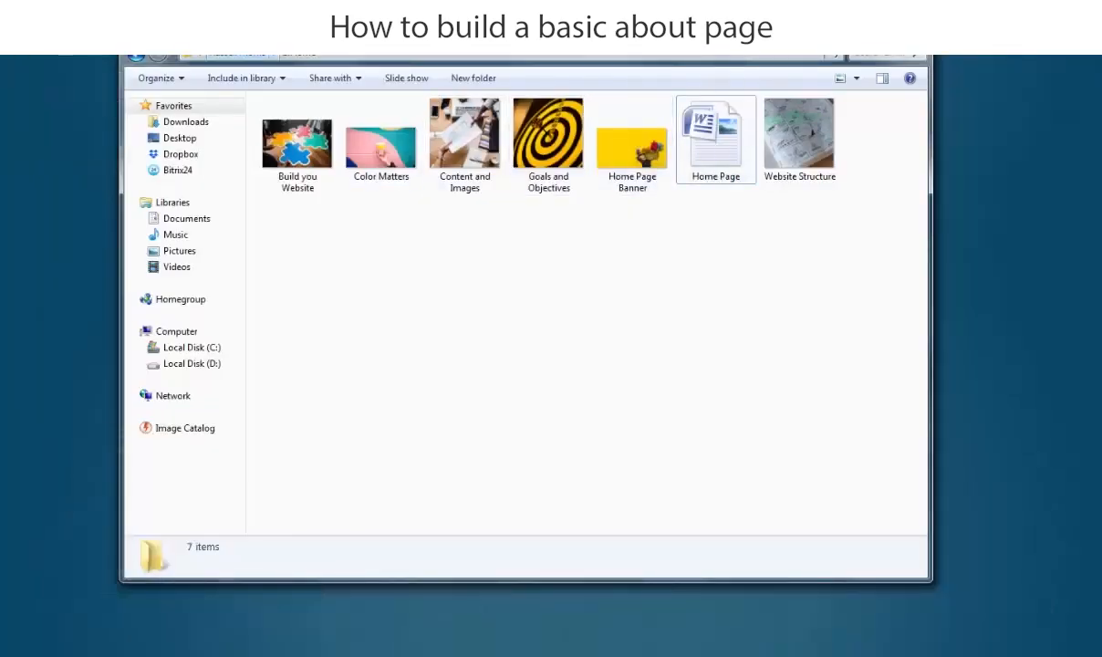
{"action": "left_click", "coordinate": [139, 56]}
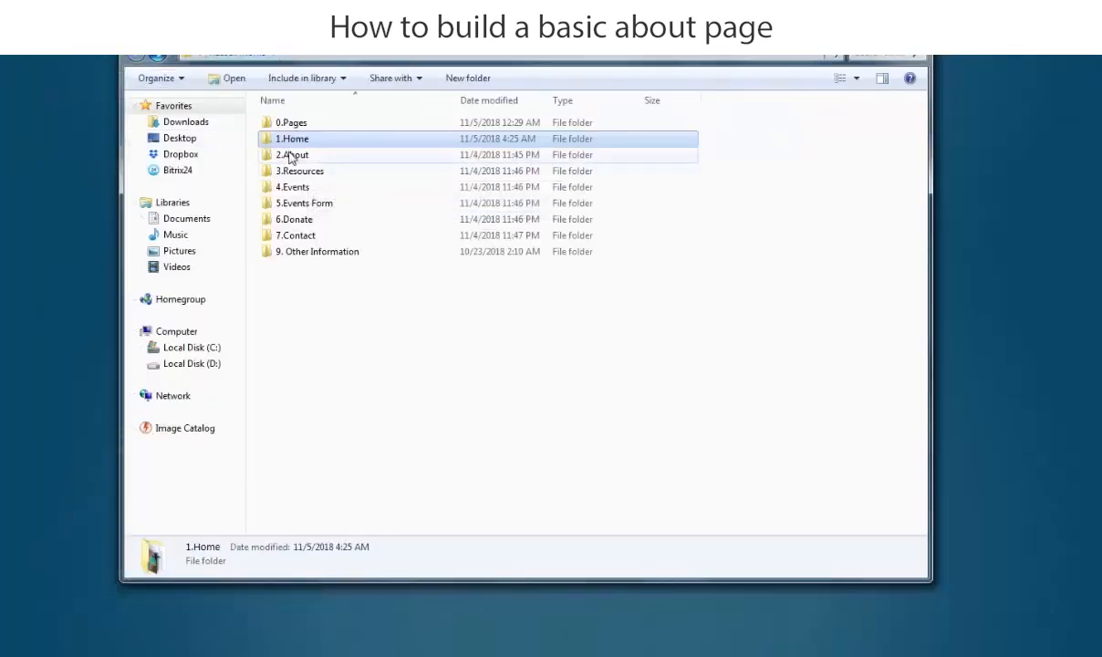
{"action": "double_click", "coordinate": [288, 155]}
{"action": "double_click", "coordinate": [275, 133]}
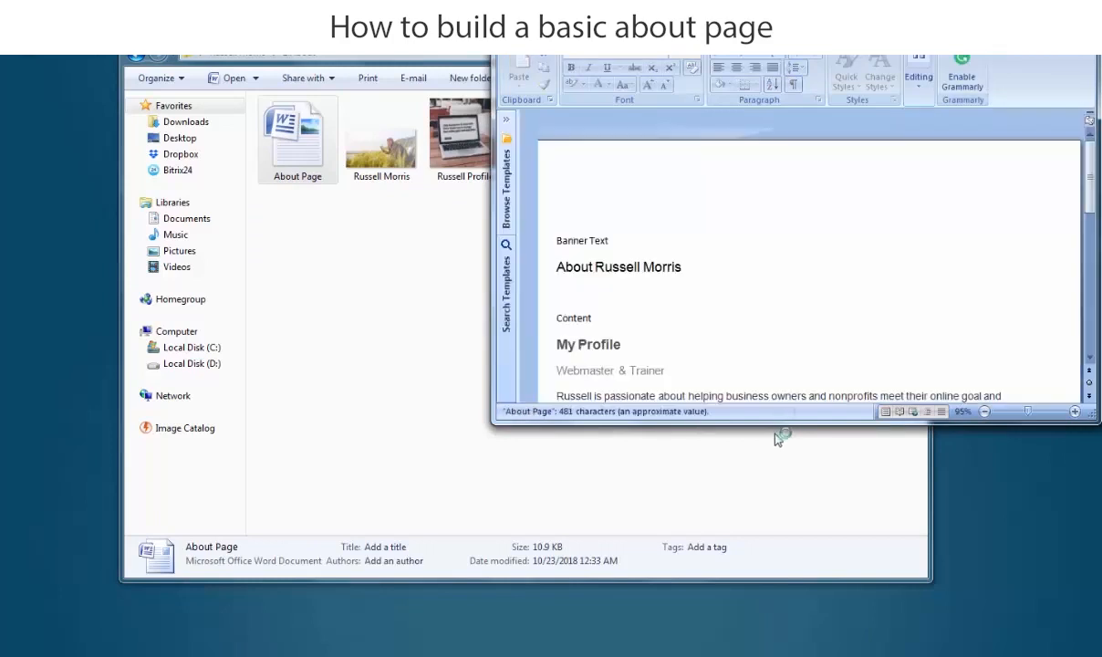
{"action": "left_click_drag", "start_coordinate": [770, 421], "coordinate": [773, 652]}
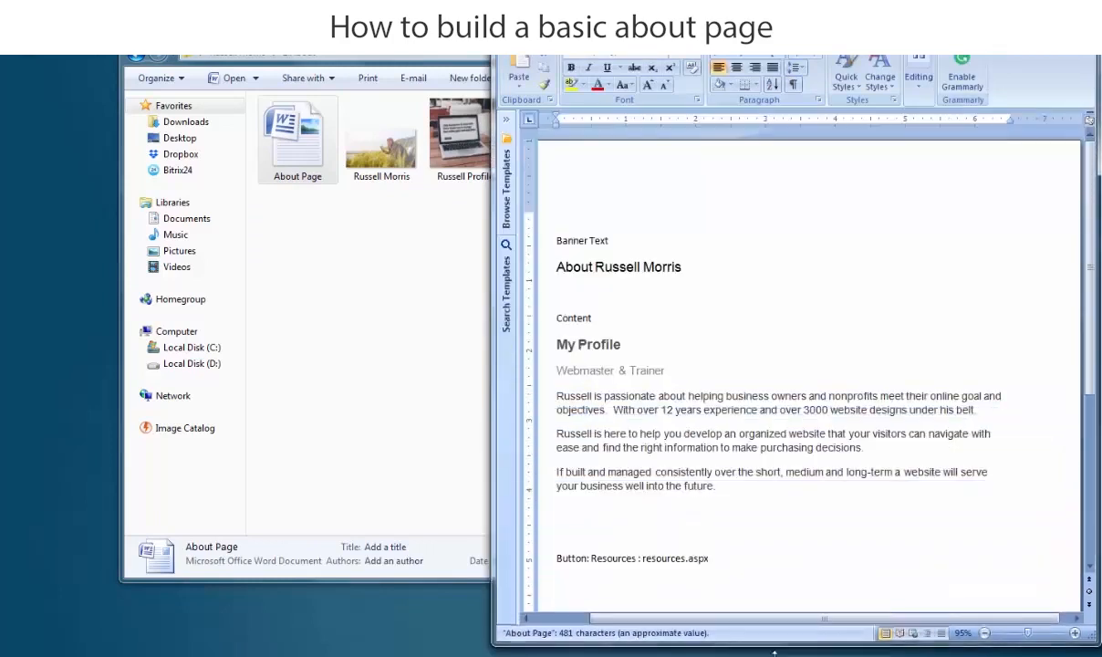
Step: Copy the My Profile heading from the About Page document
{"action": "left_click_drag", "start_coordinate": [621, 344], "coordinate": [557, 344]}
{"action": "key", "text": "ctrl+c"}
{"action": "right_click", "coordinate": [561, 342]}
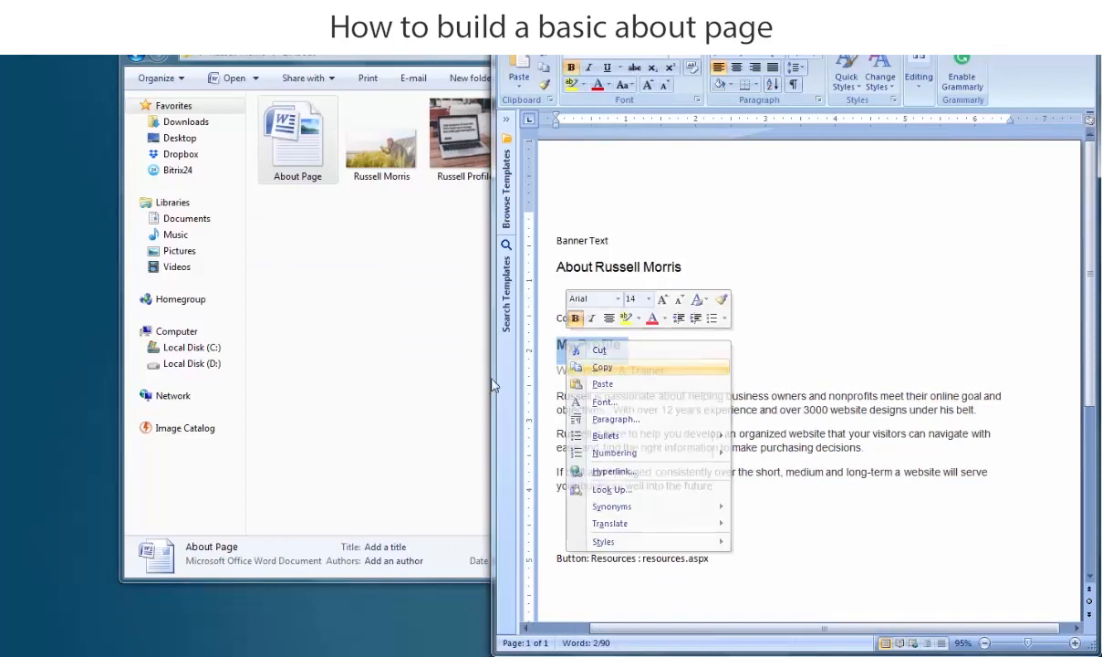
{"action": "left_click", "coordinate": [387, 374]}
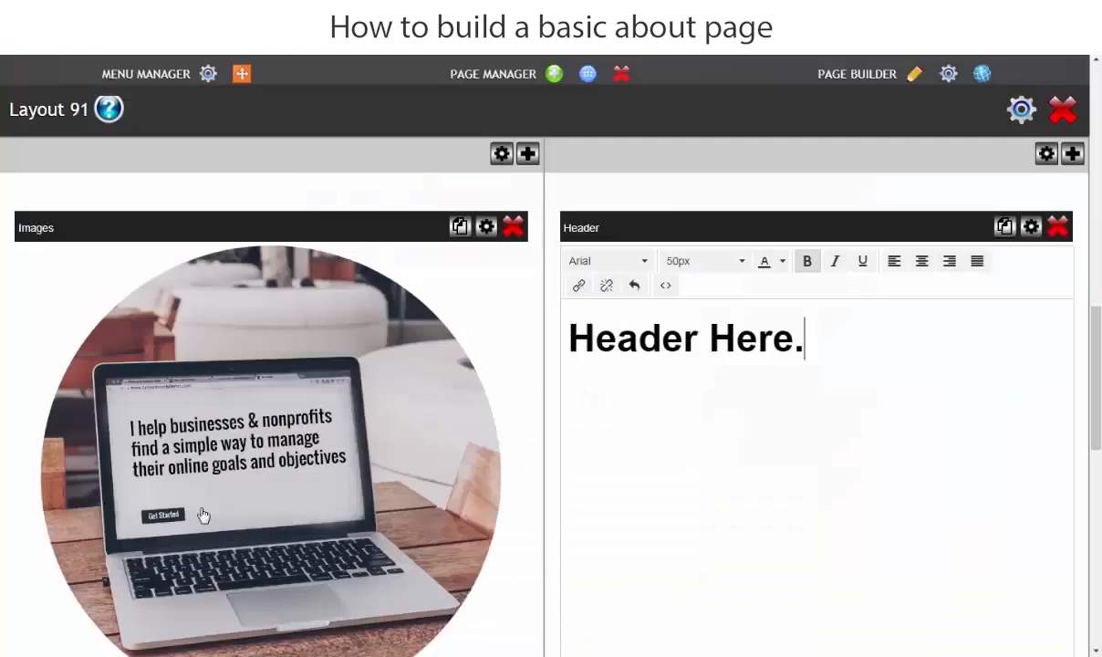
Step: Paste 'My Profile' over the header text in its HTML source and save the change
{"action": "left_click", "coordinate": [665, 285]}
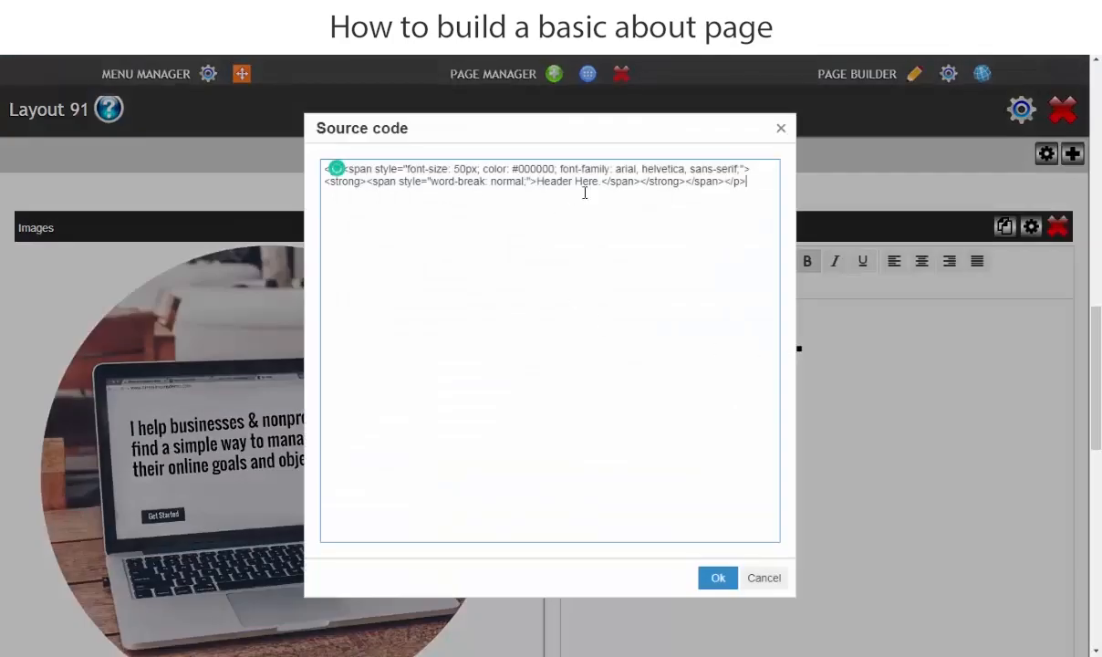
{"action": "left_click_drag", "start_coordinate": [602, 182], "coordinate": [542, 183]}
{"action": "right_click", "coordinate": [545, 180]}
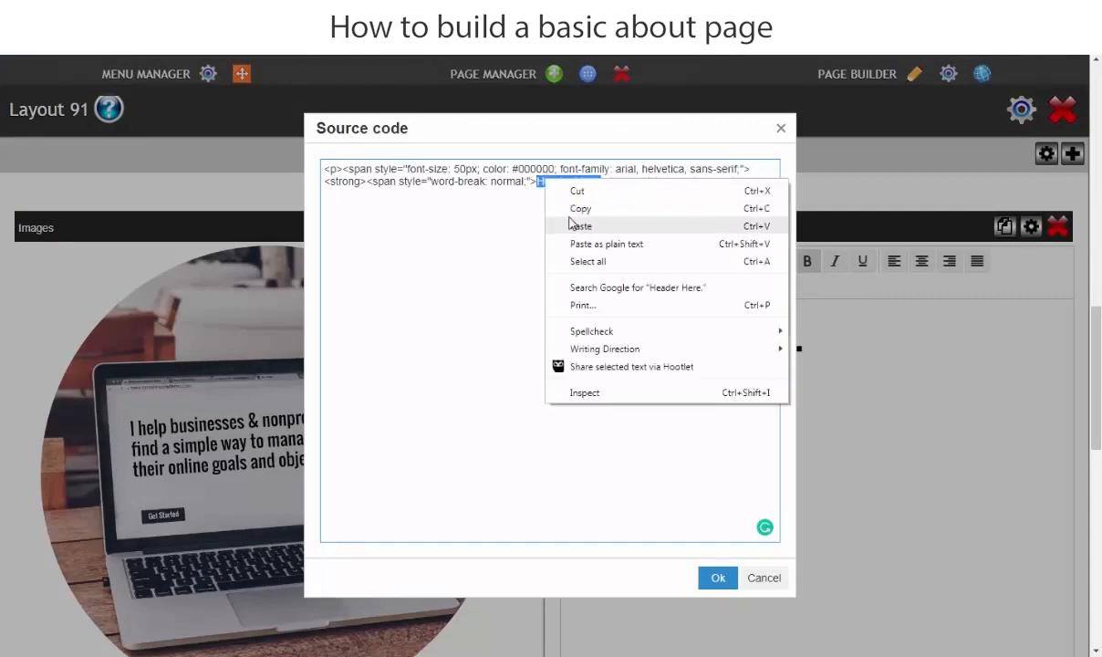
{"action": "left_click", "coordinate": [580, 226]}
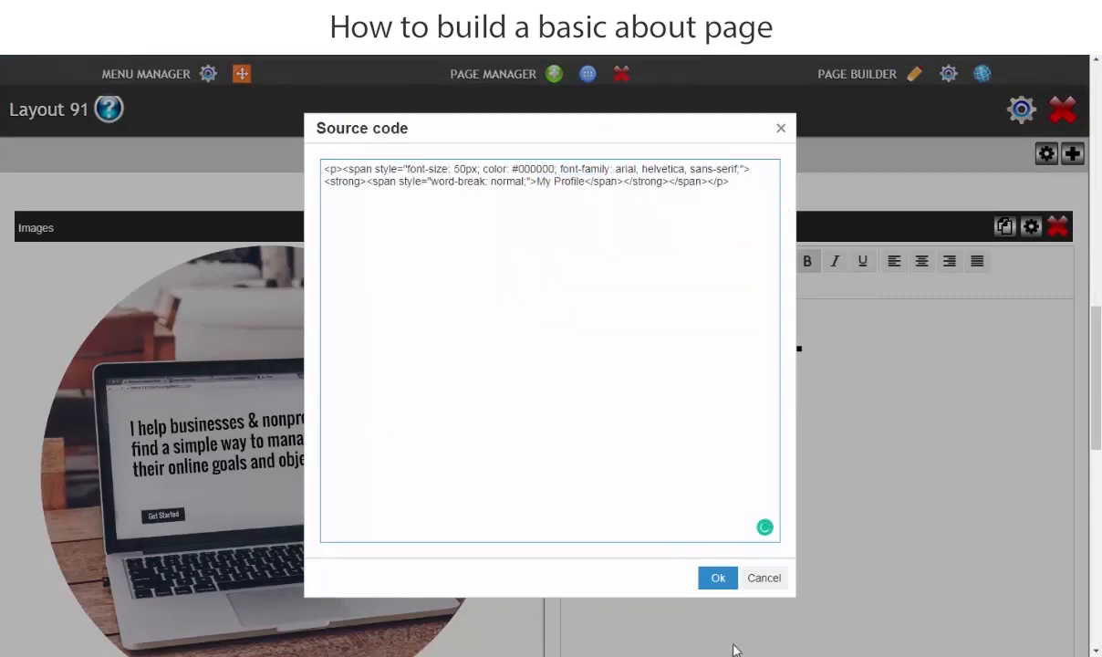
{"action": "left_click", "coordinate": [716, 577]}
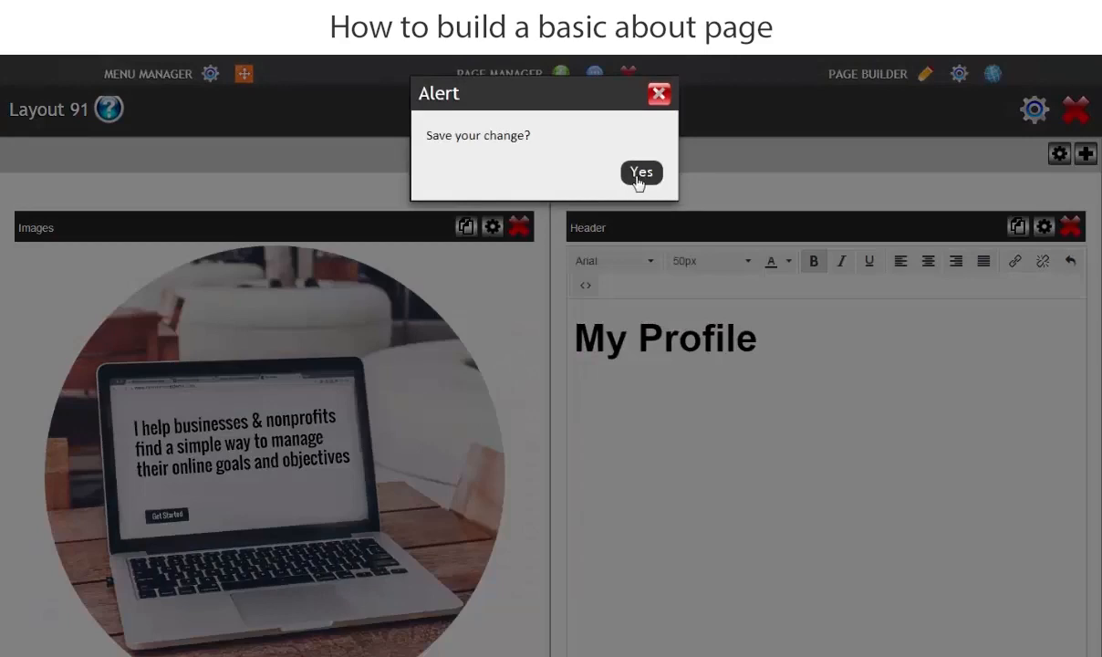
{"action": "left_click", "coordinate": [640, 173]}
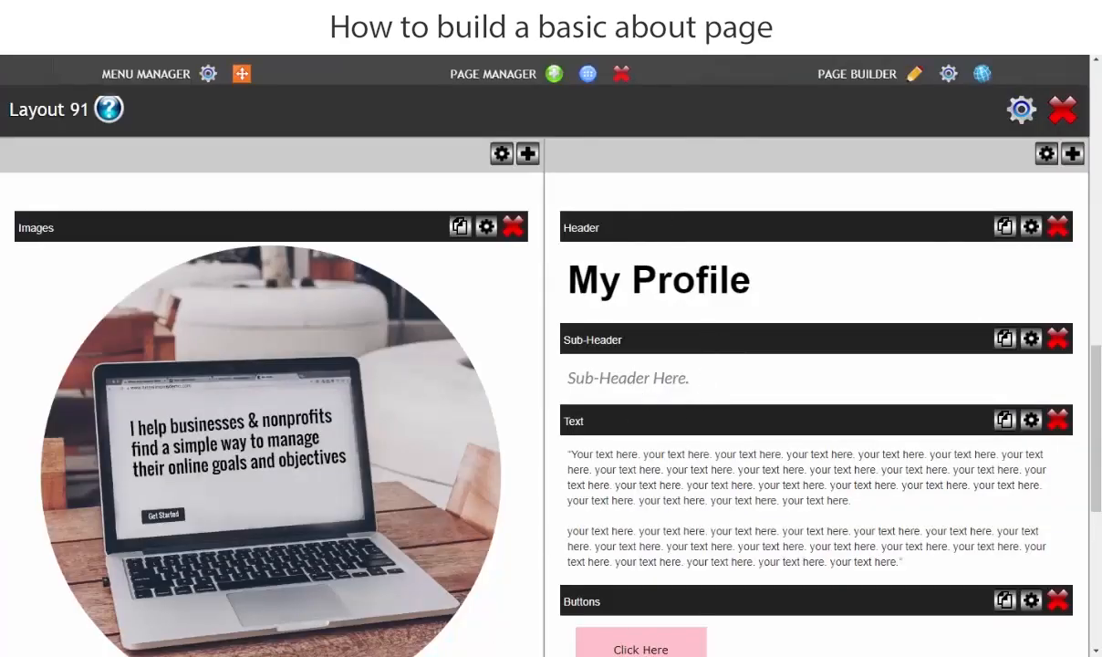
{"action": "key", "text": "alt+Tab"}
Step: Copy the 'Webmaster & Trainer' line from the Word document
{"action": "left_click", "coordinate": [717, 324]}
{"action": "left_click_drag", "start_coordinate": [689, 371], "coordinate": [572, 367]}
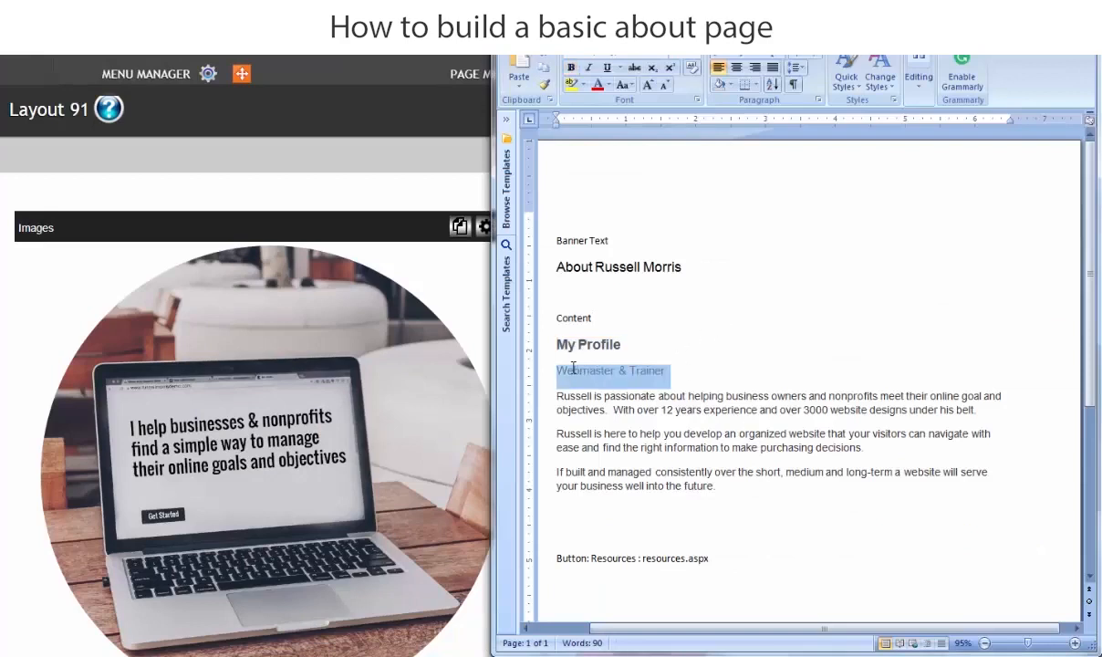
{"action": "right_click", "coordinate": [617, 375]}
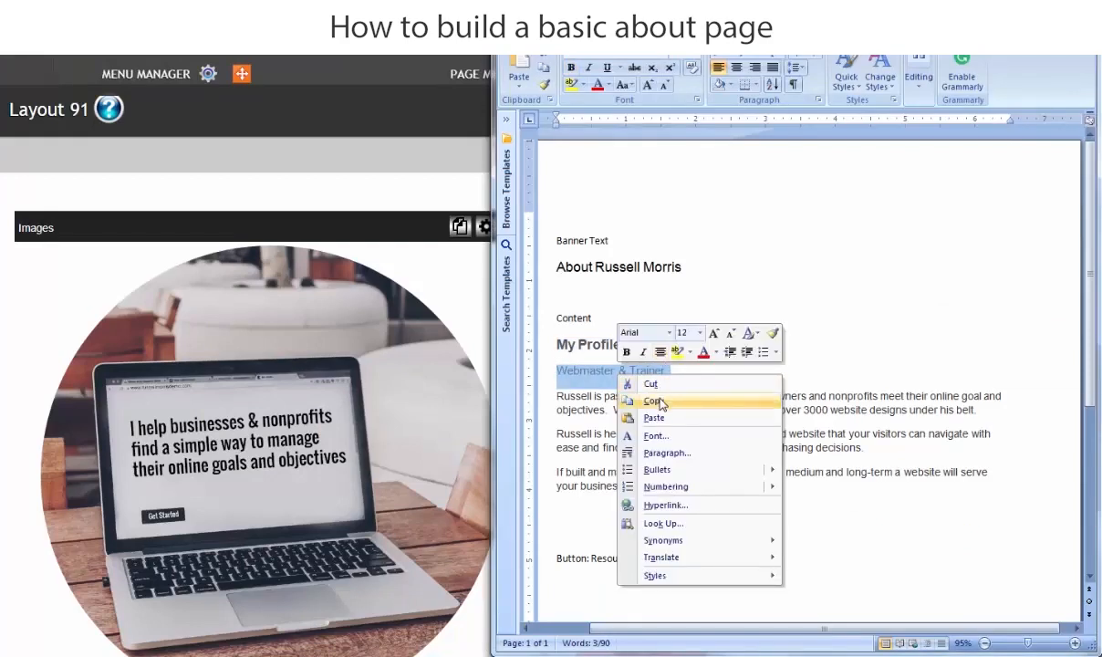
{"action": "left_click", "coordinate": [657, 402]}
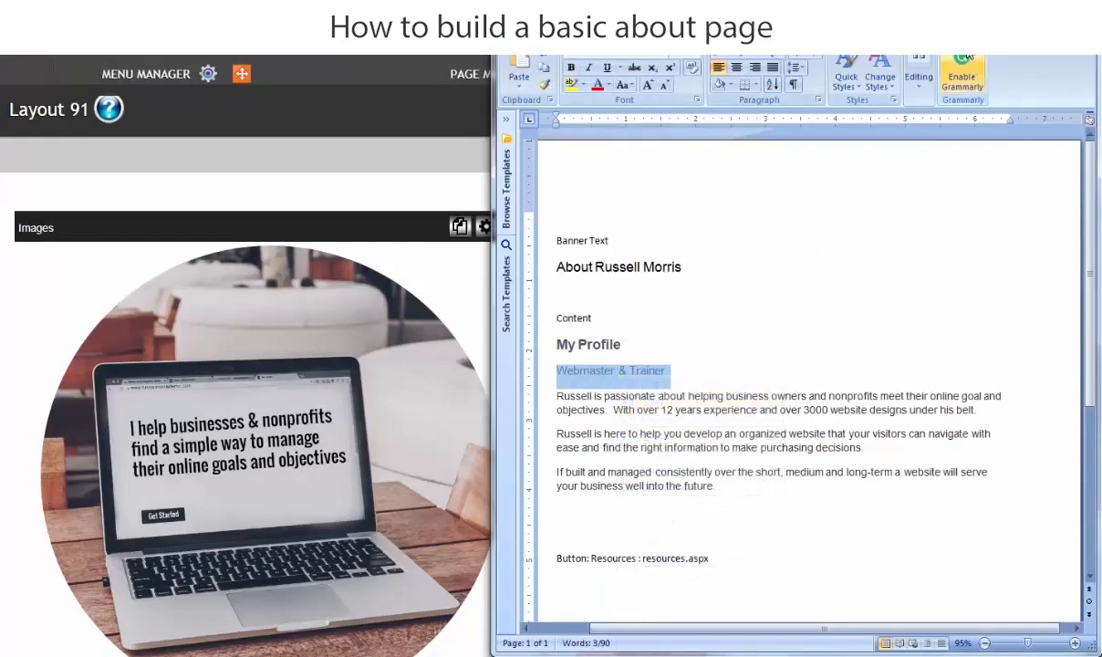
{"action": "key", "text": "alt+Tab"}
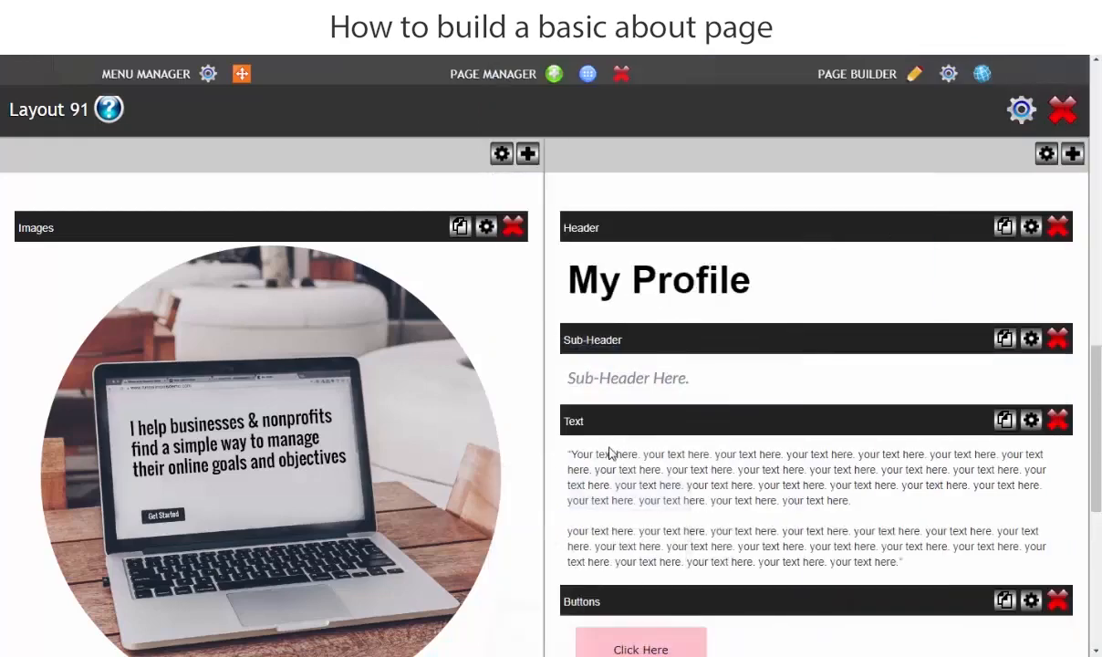
Step: Paste 'Webmaster & Trainer' over the Sub-Header placeholder in the HTML source and save
{"action": "left_click", "coordinate": [631, 351]}
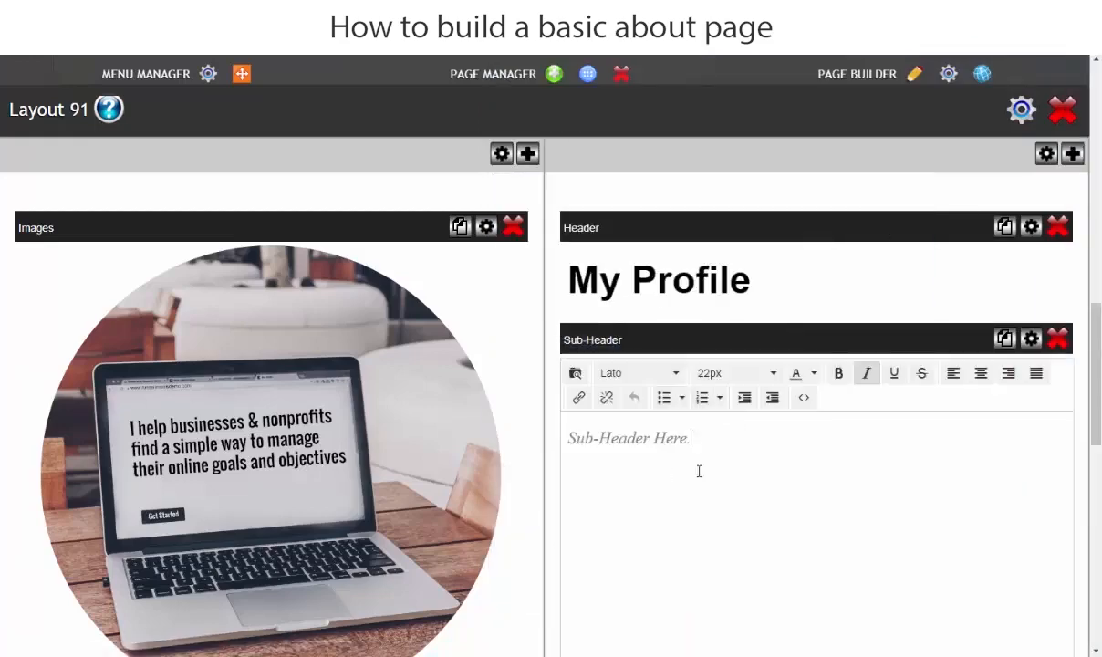
{"action": "left_click", "coordinate": [804, 398]}
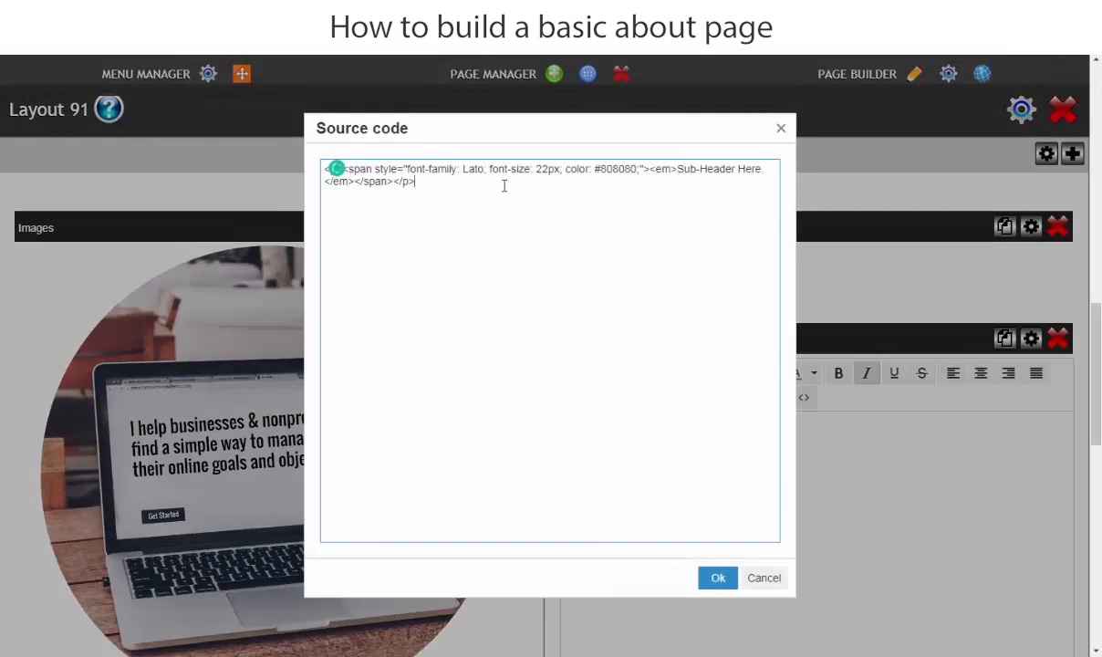
{"action": "left_click_drag", "start_coordinate": [678, 168], "coordinate": [726, 179]}
{"action": "right_click", "coordinate": [731, 169]}
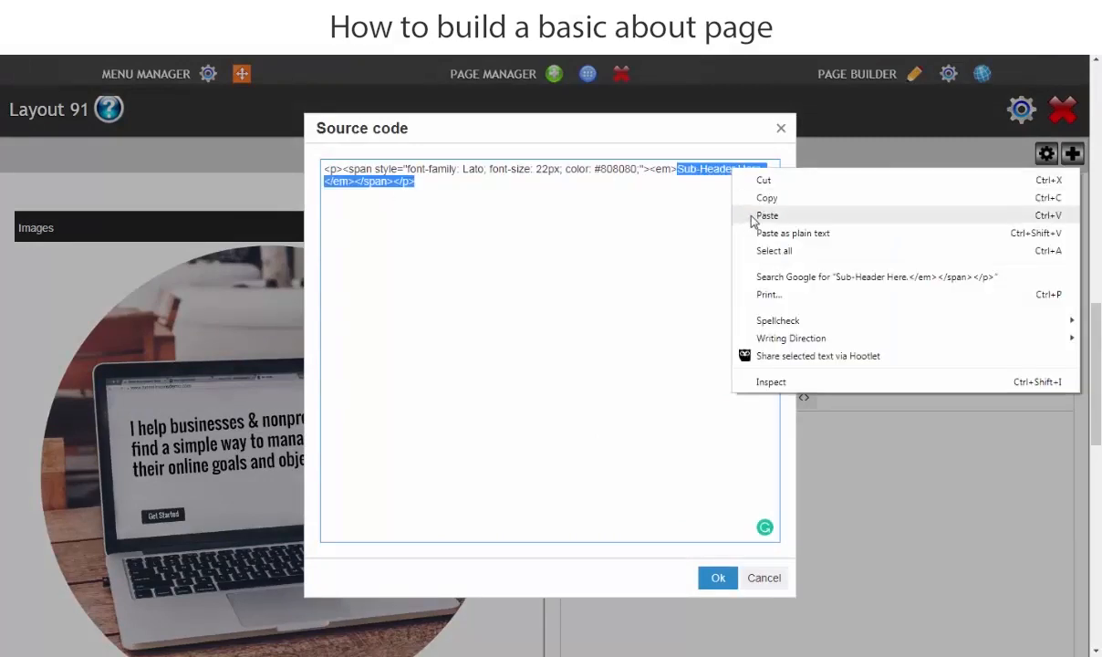
{"action": "left_click", "coordinate": [753, 221]}
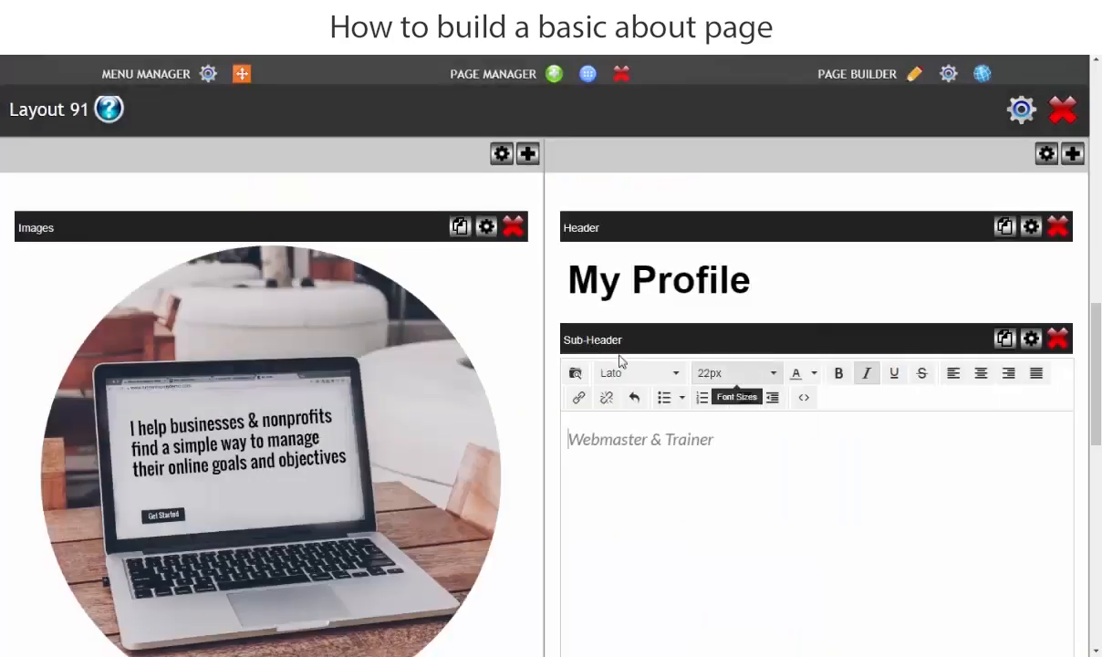
{"action": "left_click", "coordinate": [716, 578]}
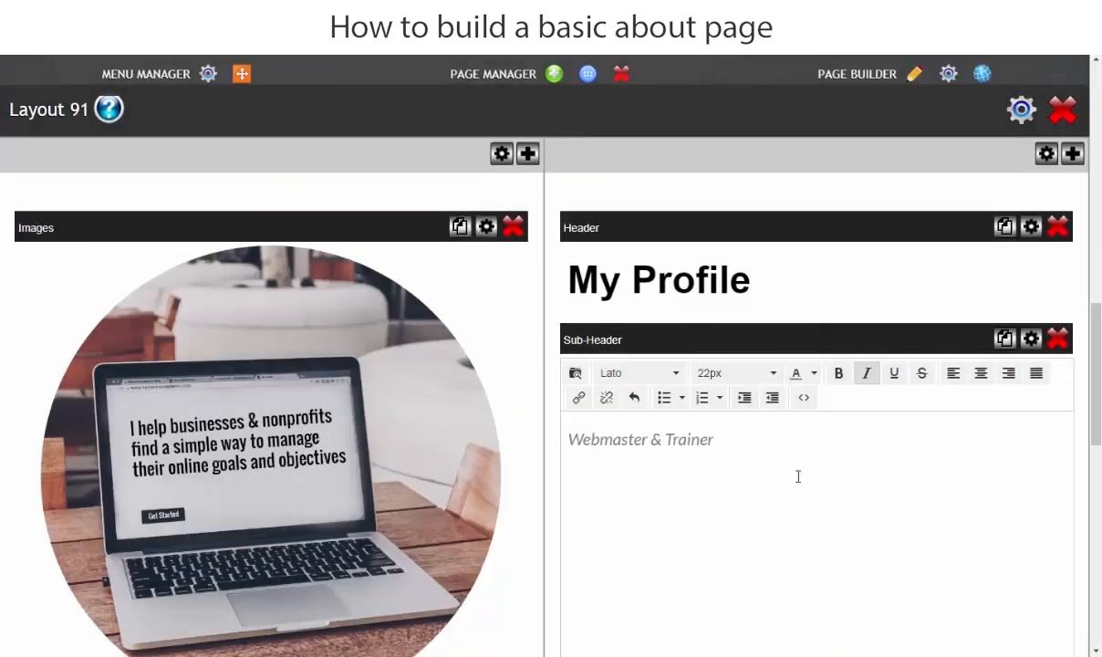
{"action": "left_click", "coordinate": [771, 512]}
{"action": "left_click", "coordinate": [852, 297]}
{"action": "left_click", "coordinate": [641, 172]}
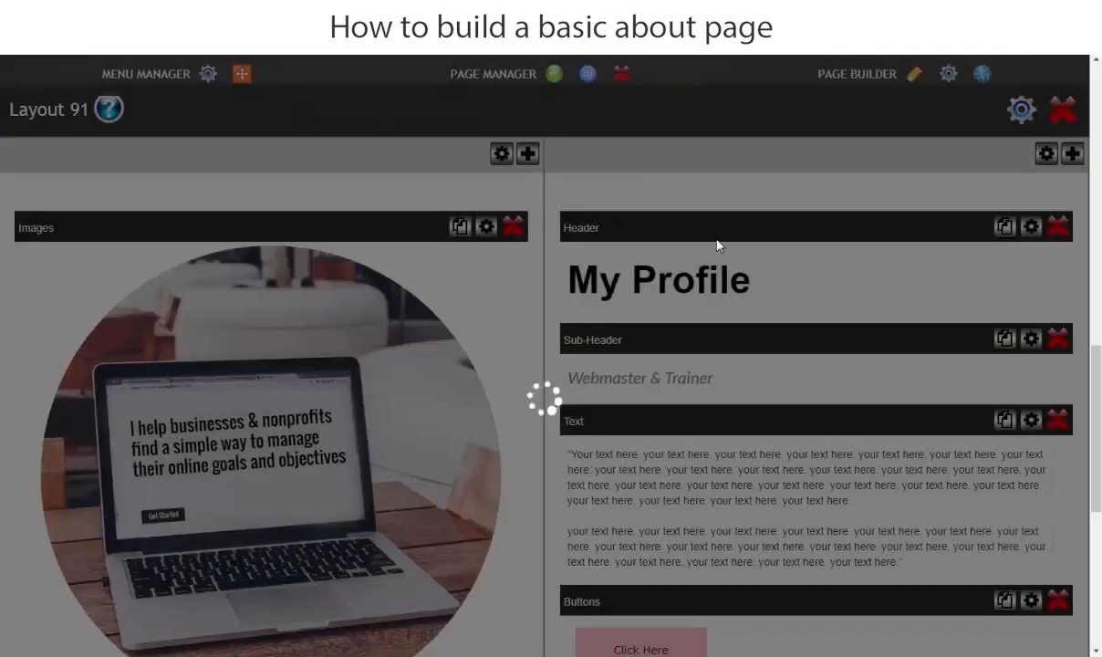
Step: Copy the three bio paragraphs from the Word draft
{"action": "scroll", "coordinate": [548, 433], "scroll_direction": "down", "scroll_amount": 2}
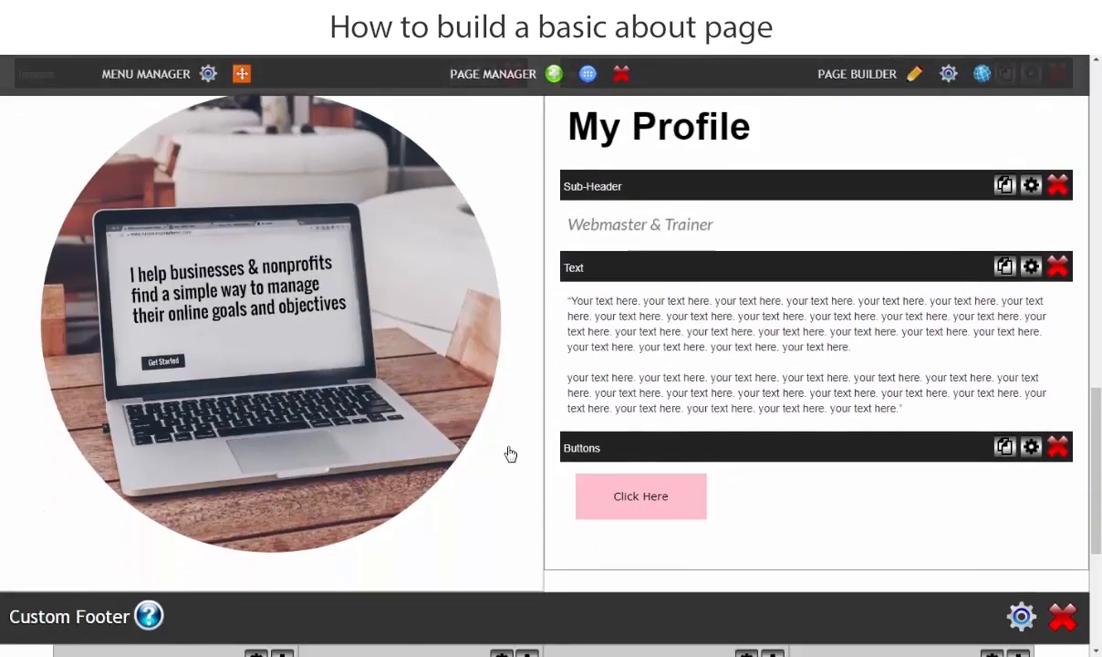
{"action": "left_click", "coordinate": [489, 649]}
{"action": "scroll", "coordinate": [664, 395], "scroll_direction": "down", "scroll_amount": 1}
{"action": "left_click", "coordinate": [605, 401]}
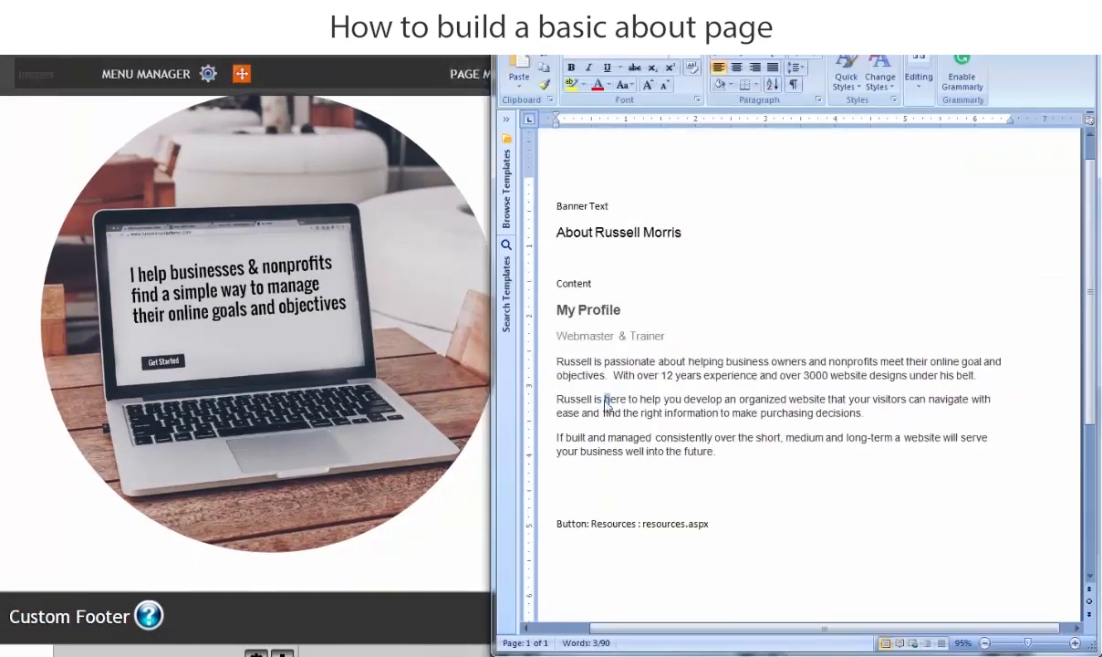
{"action": "left_click_drag", "start_coordinate": [552, 361], "coordinate": [748, 446]}
{"action": "right_click", "coordinate": [657, 401]}
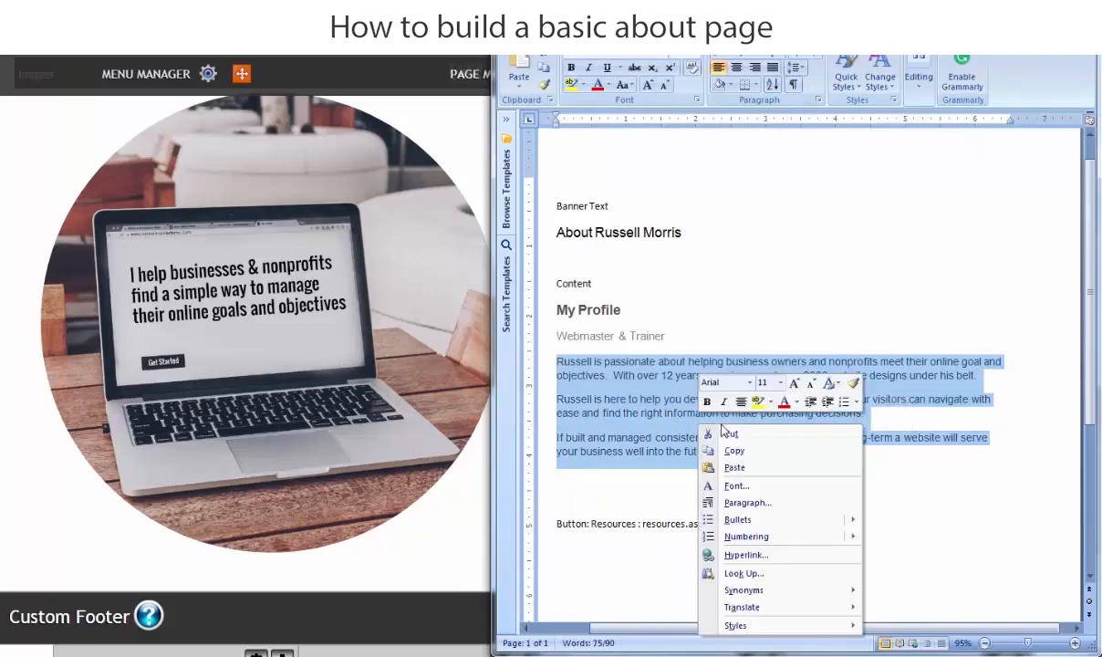
{"action": "left_click", "coordinate": [686, 429]}
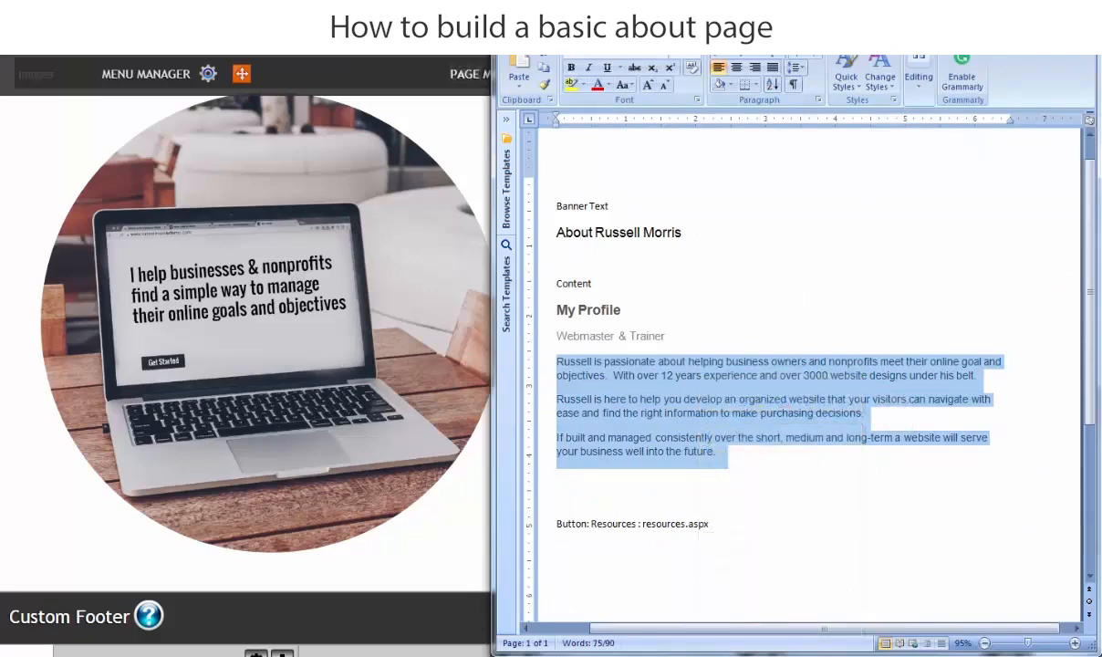
{"action": "key", "text": "alt+Tab"}
Step: Paste the bio over the Text block placeholder, add blank lines between paragraphs, and save
{"action": "left_click", "coordinate": [651, 374]}
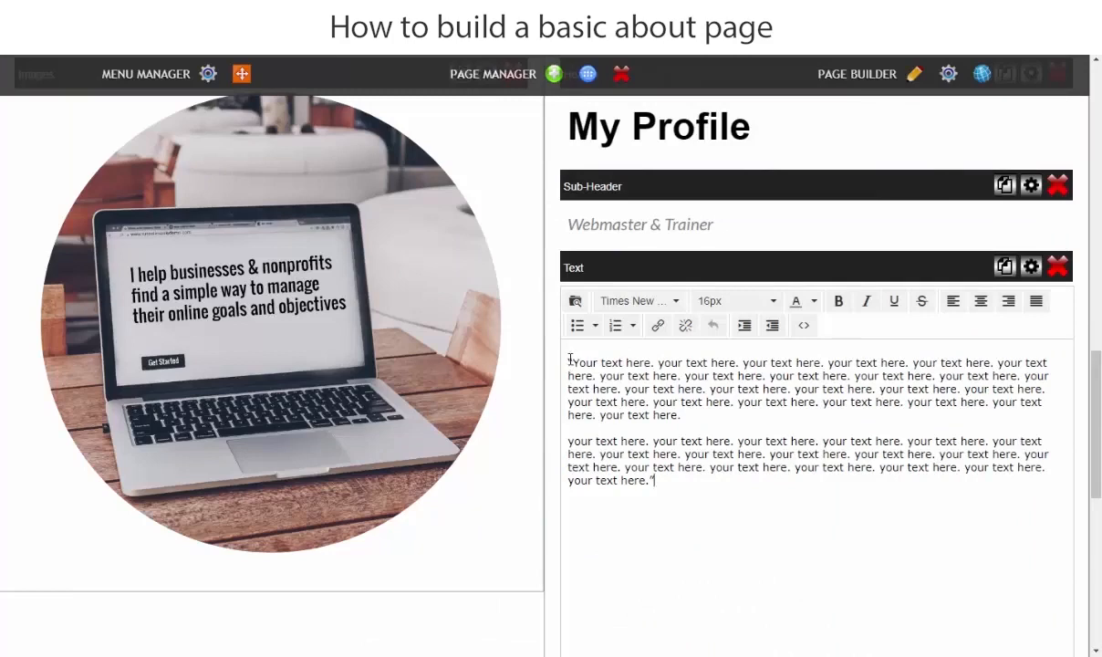
{"action": "left_click_drag", "start_coordinate": [569, 358], "coordinate": [715, 497]}
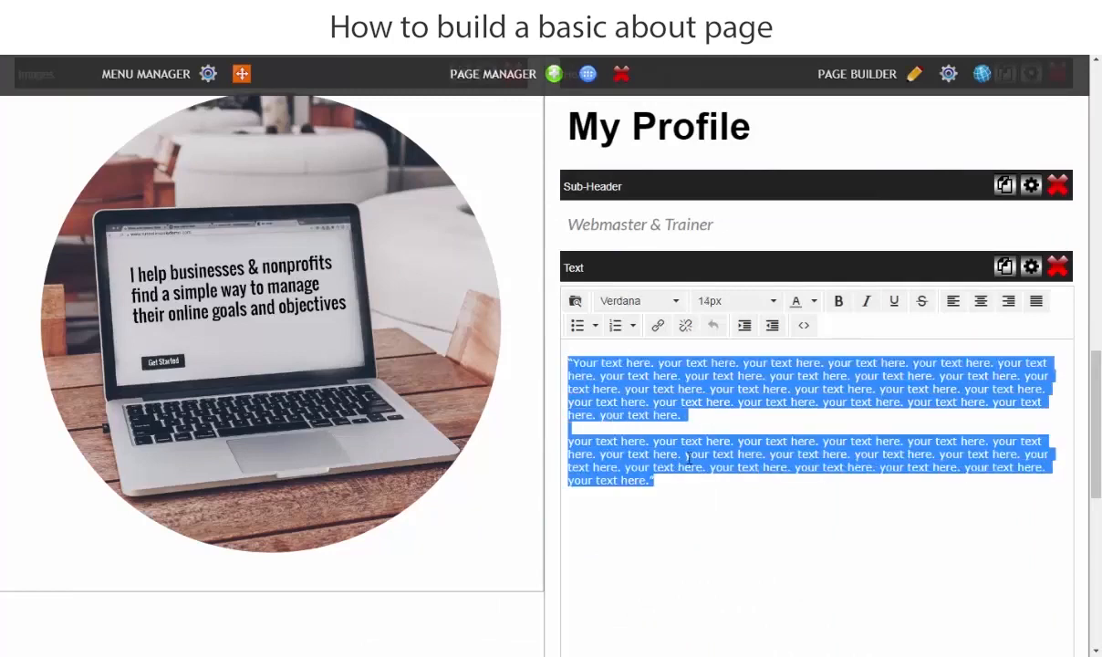
{"action": "key", "text": "ctrl+v"}
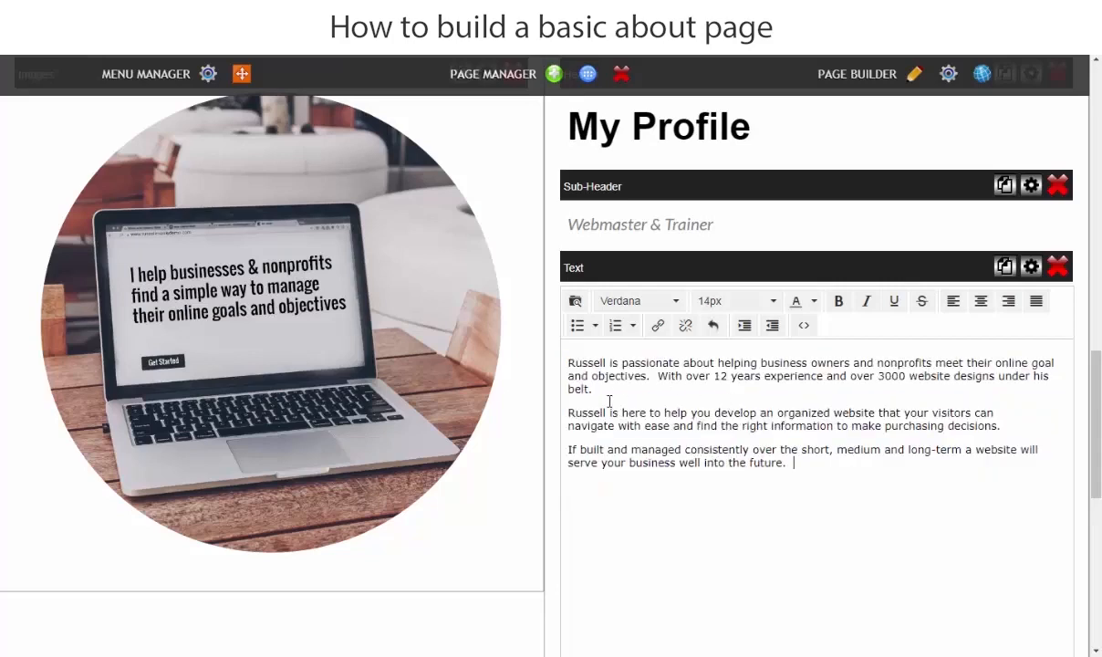
{"action": "key", "text": "Return"}
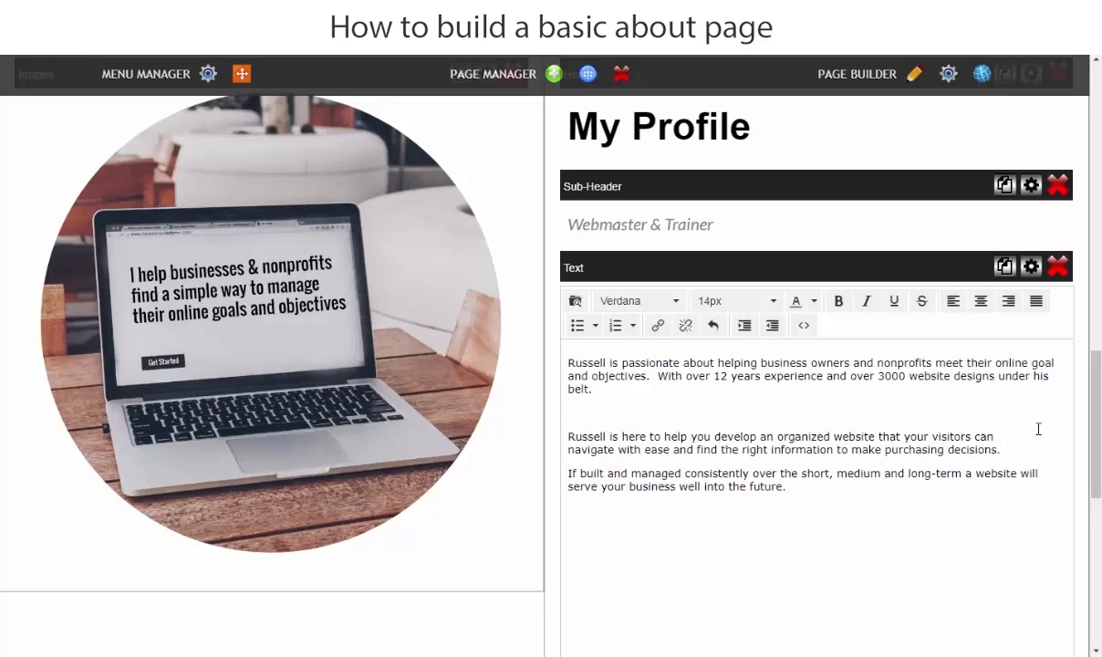
{"action": "key", "text": "Return"}
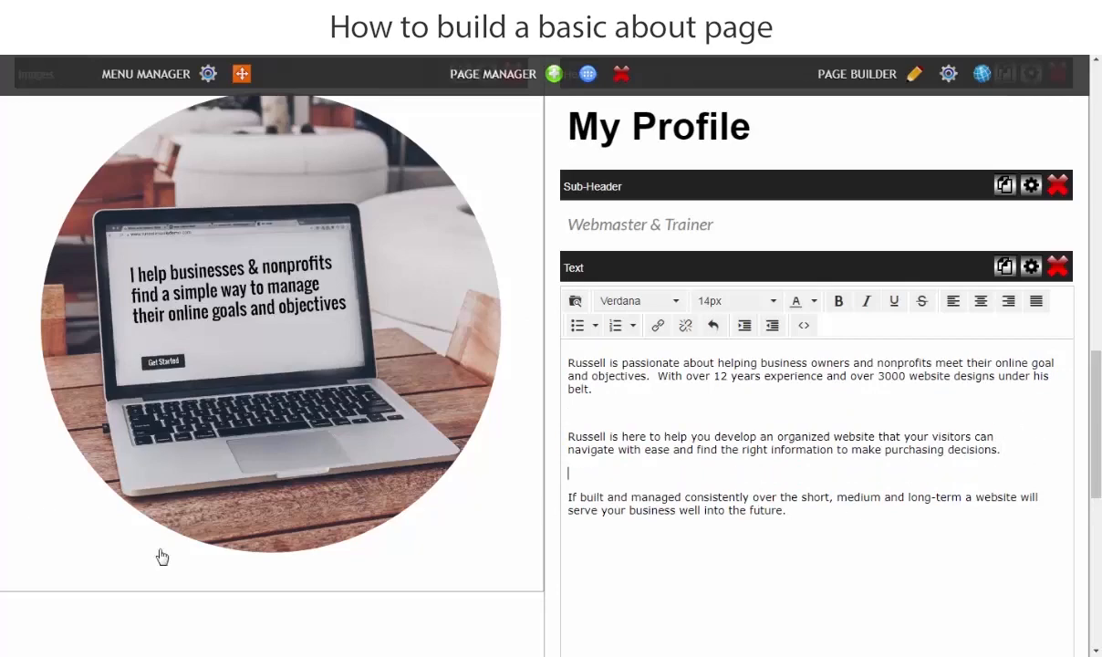
{"action": "left_click", "coordinate": [5, 638]}
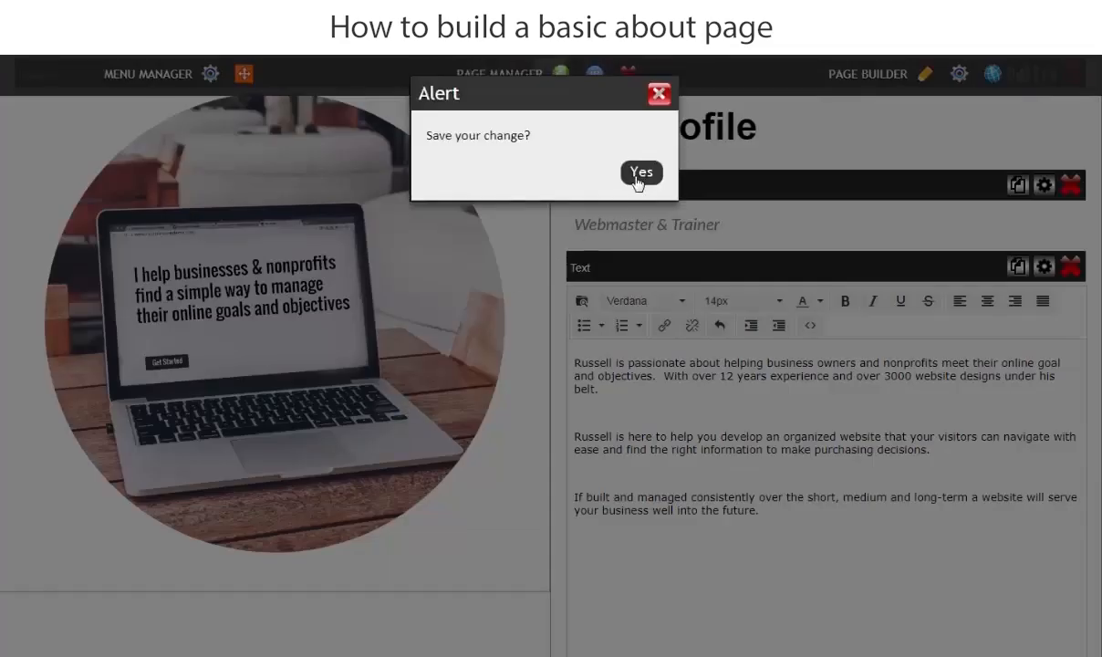
{"action": "left_click", "coordinate": [638, 179]}
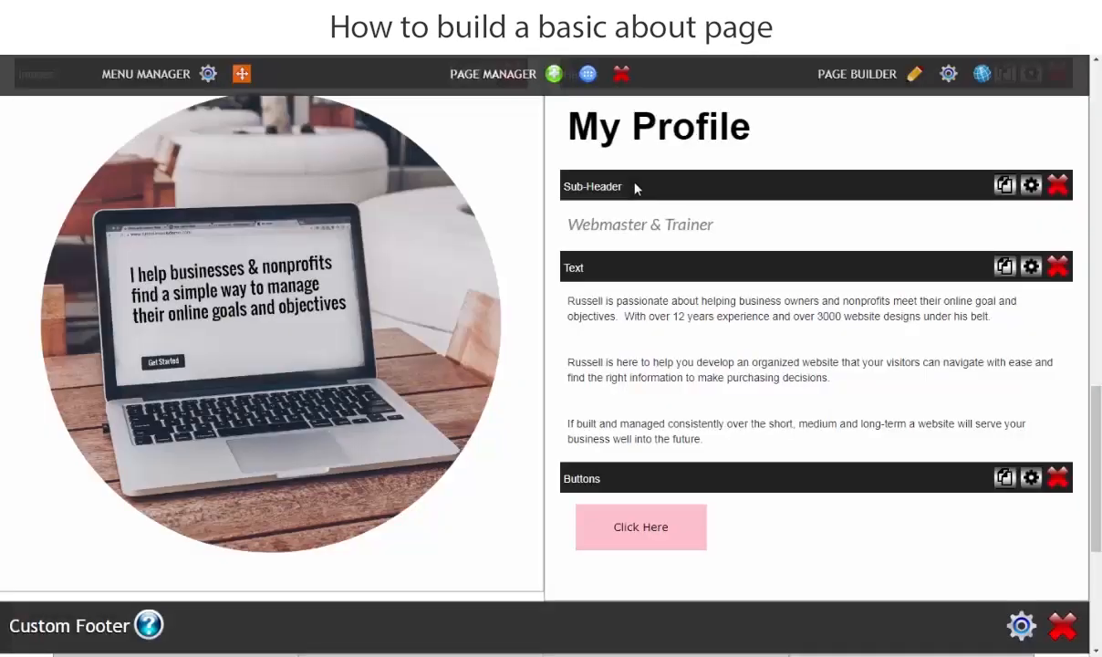
Step: Set the bio text to 16px Arial, save it, and reload the live About page
{"action": "left_click", "coordinate": [689, 386]}
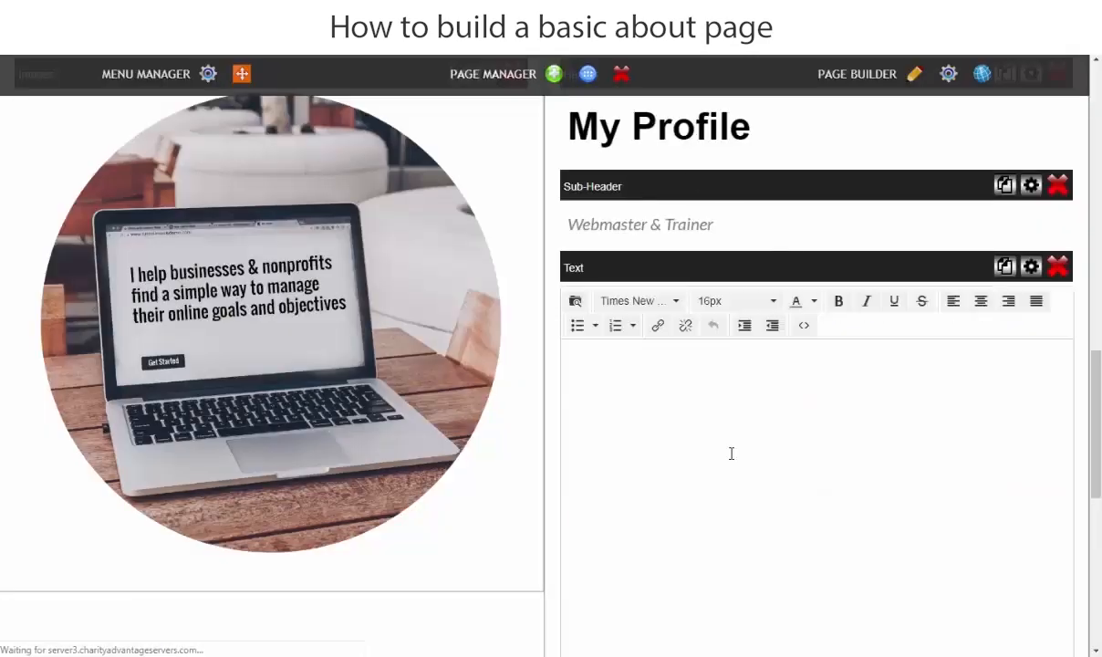
{"action": "left_click_drag", "start_coordinate": [810, 524], "coordinate": [723, 497]}
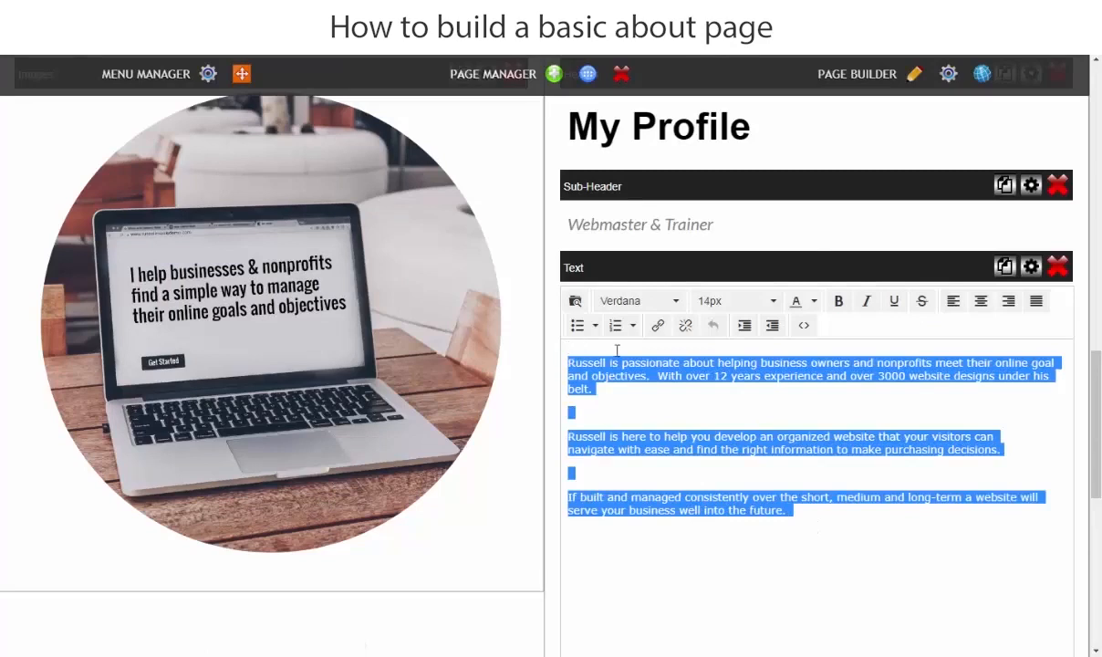
{"action": "left_click", "coordinate": [735, 301]}
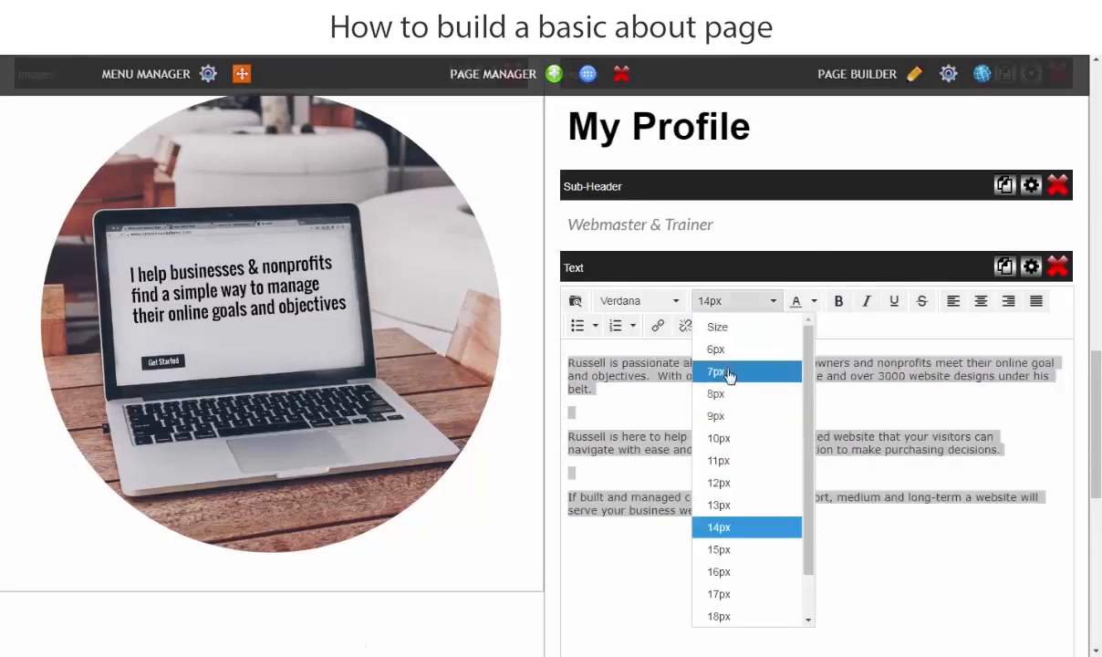
{"action": "left_click", "coordinate": [719, 572]}
{"action": "left_click", "coordinate": [629, 301]}
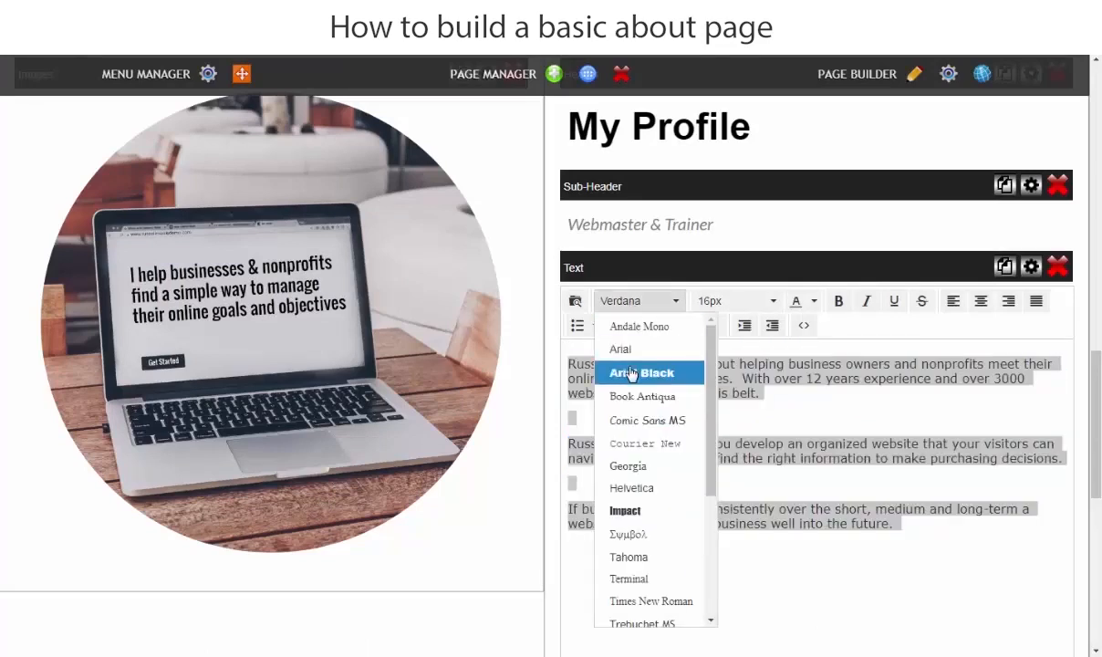
{"action": "left_click", "coordinate": [622, 349]}
{"action": "left_click", "coordinate": [769, 571]}
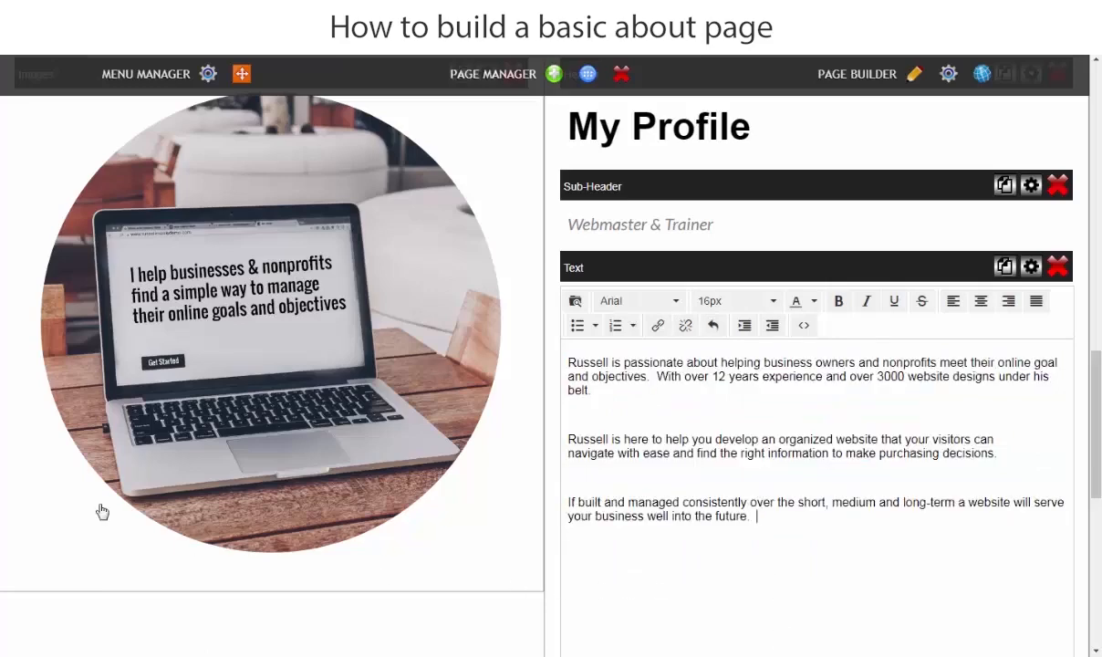
{"action": "left_click", "coordinate": [13, 482]}
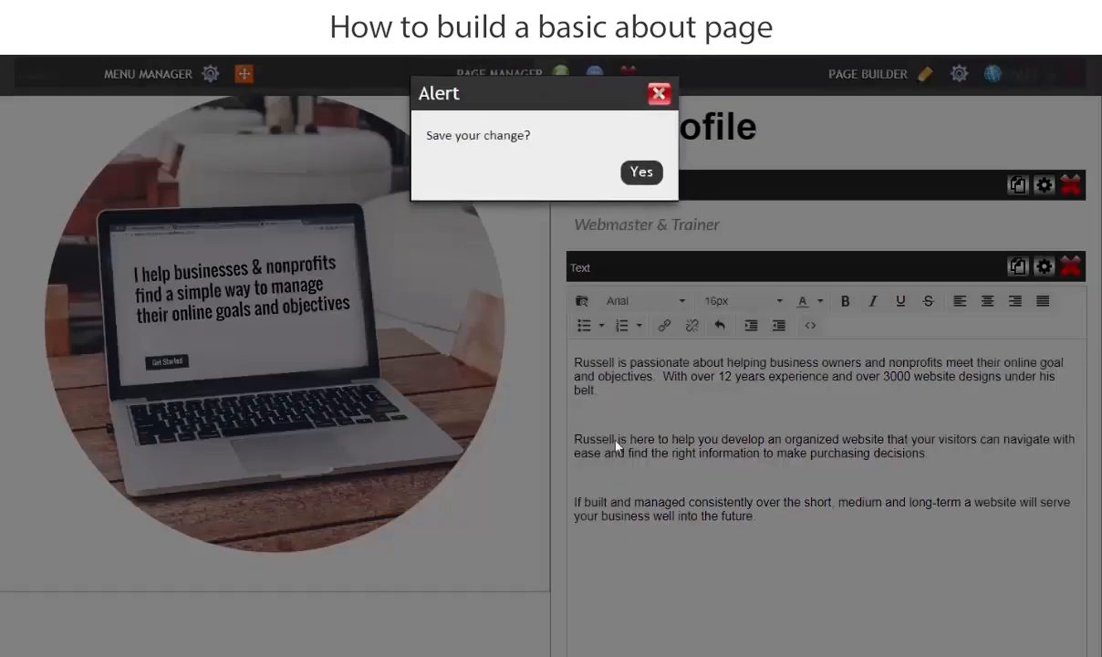
{"action": "left_click", "coordinate": [639, 172]}
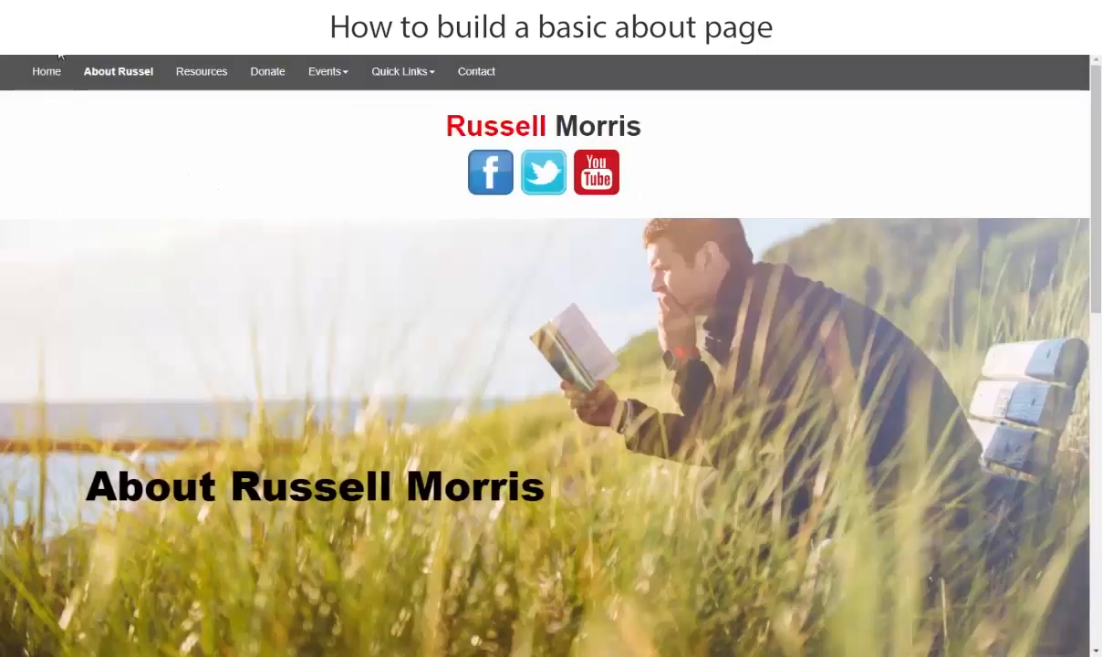
{"action": "left_click", "coordinate": [55, 42]}
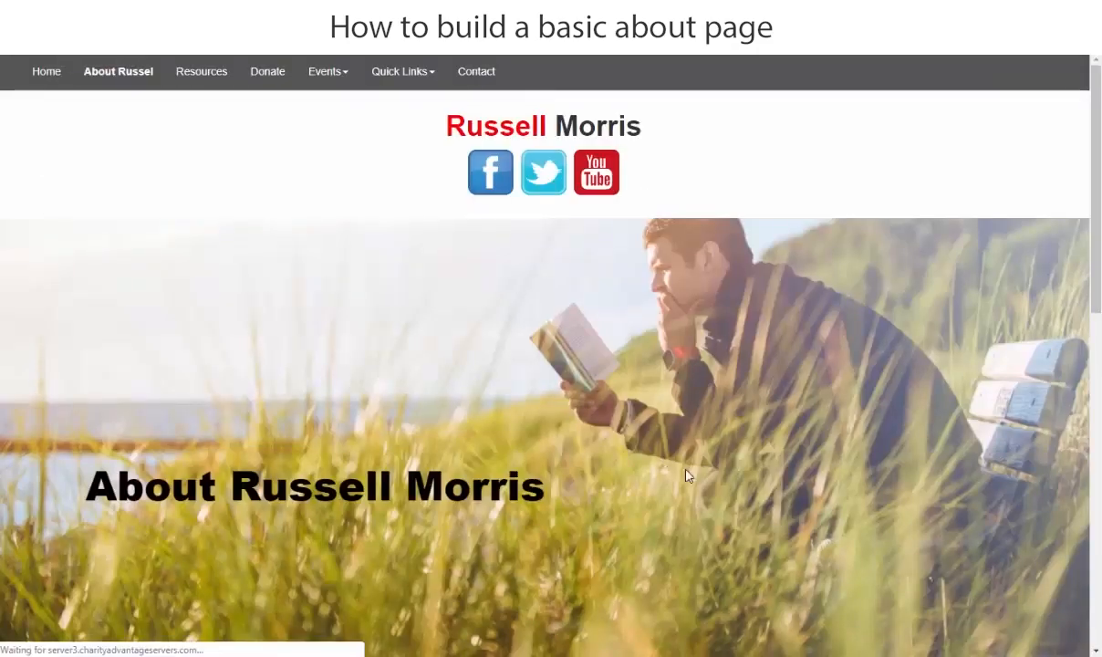
Step: Scroll through the live About page to review the banner, laptop image and bio
{"action": "scroll", "coordinate": [534, 437], "scroll_direction": "down", "scroll_amount": 6}
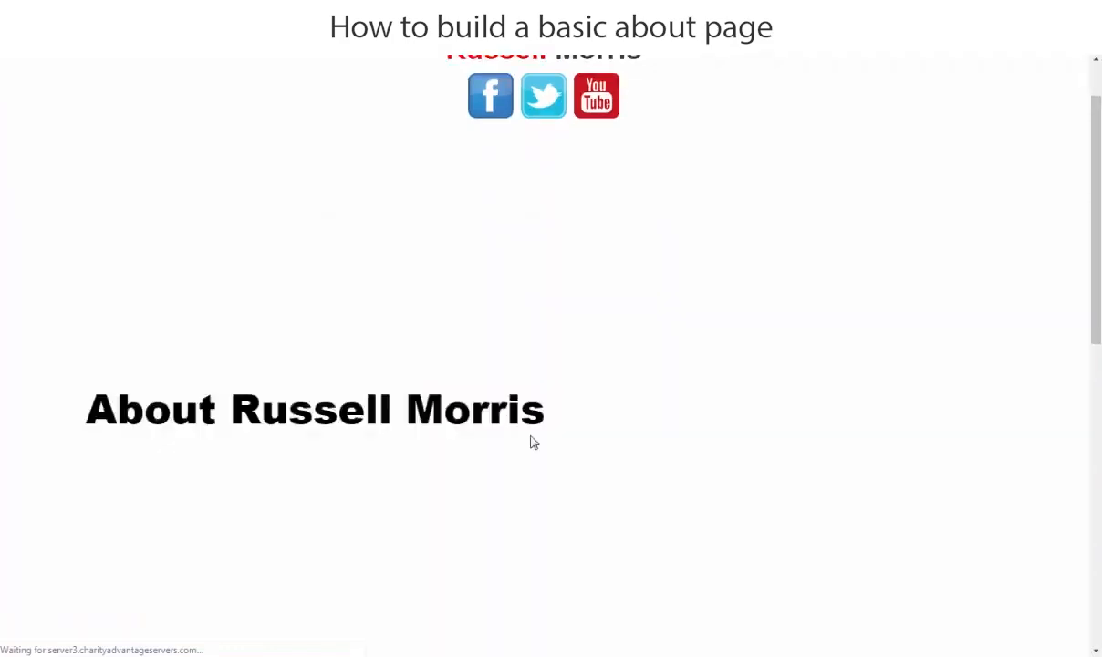
{"action": "scroll", "coordinate": [455, 459], "scroll_direction": "down", "scroll_amount": 2}
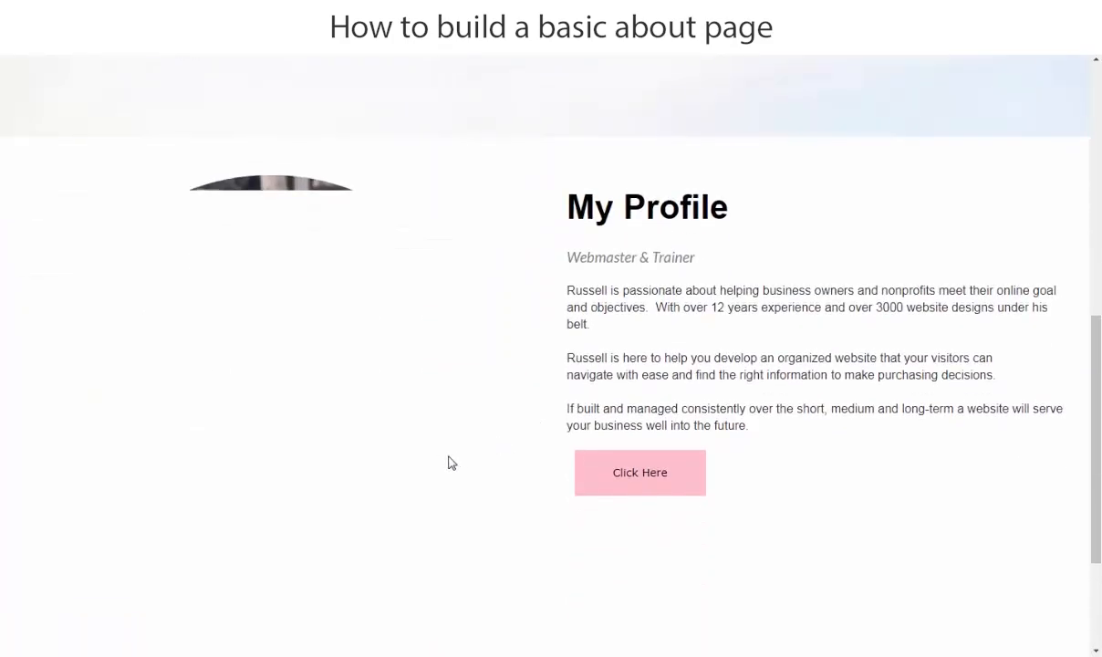
{"action": "scroll", "coordinate": [599, 527], "scroll_direction": "down", "scroll_amount": 3}
{"action": "scroll", "coordinate": [600, 580], "scroll_direction": "up", "scroll_amount": 2}
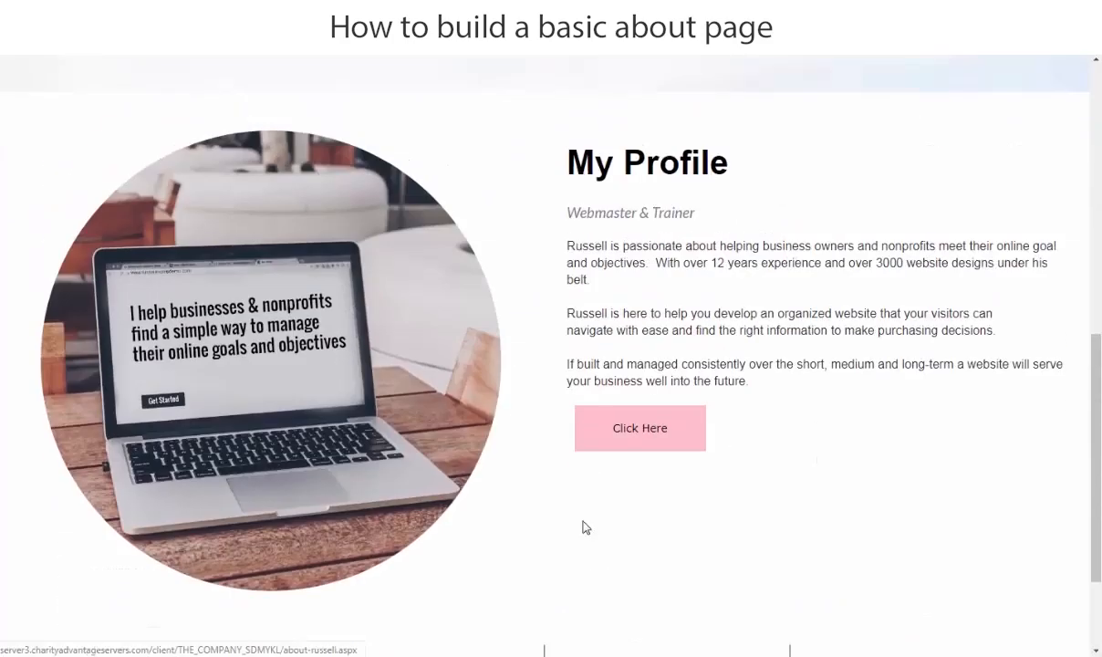
{"action": "scroll", "coordinate": [600, 465], "scroll_direction": "up", "scroll_amount": 1}
{"action": "scroll", "coordinate": [620, 484], "scroll_direction": "up", "scroll_amount": 2}
{"action": "scroll", "coordinate": [570, 457], "scroll_direction": "down", "scroll_amount": 2}
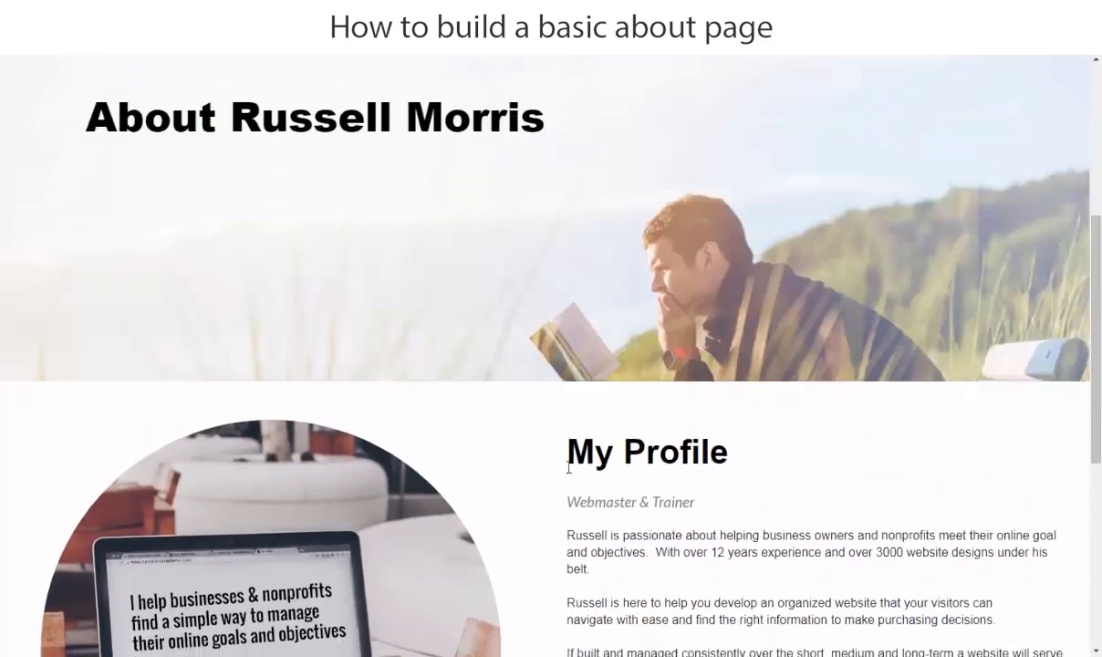
{"action": "scroll", "coordinate": [792, 416], "scroll_direction": "down", "scroll_amount": 1}
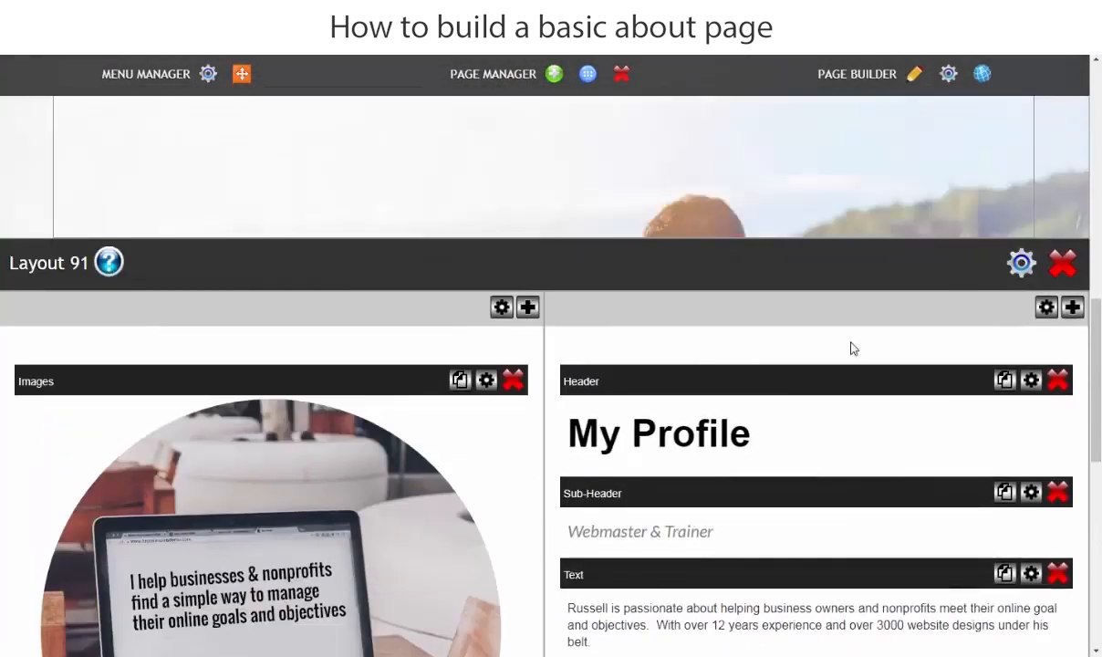
Step: Set Layout 91's width to 90%, save it, and reload the page
{"action": "left_click", "coordinate": [1020, 263]}
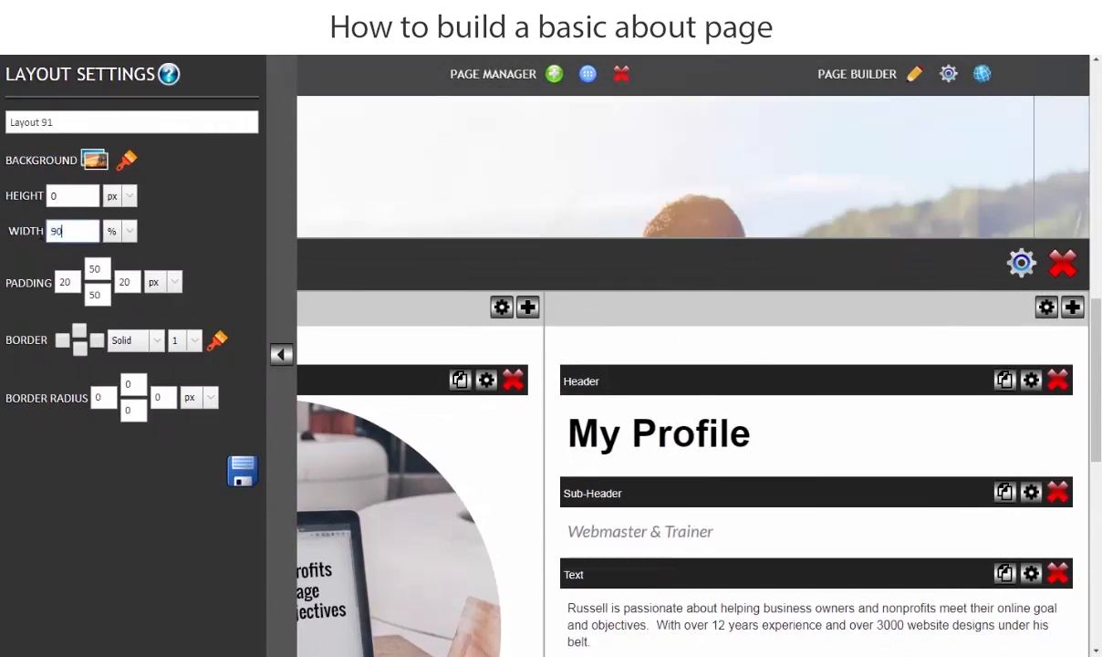
{"action": "left_click", "coordinate": [242, 469]}
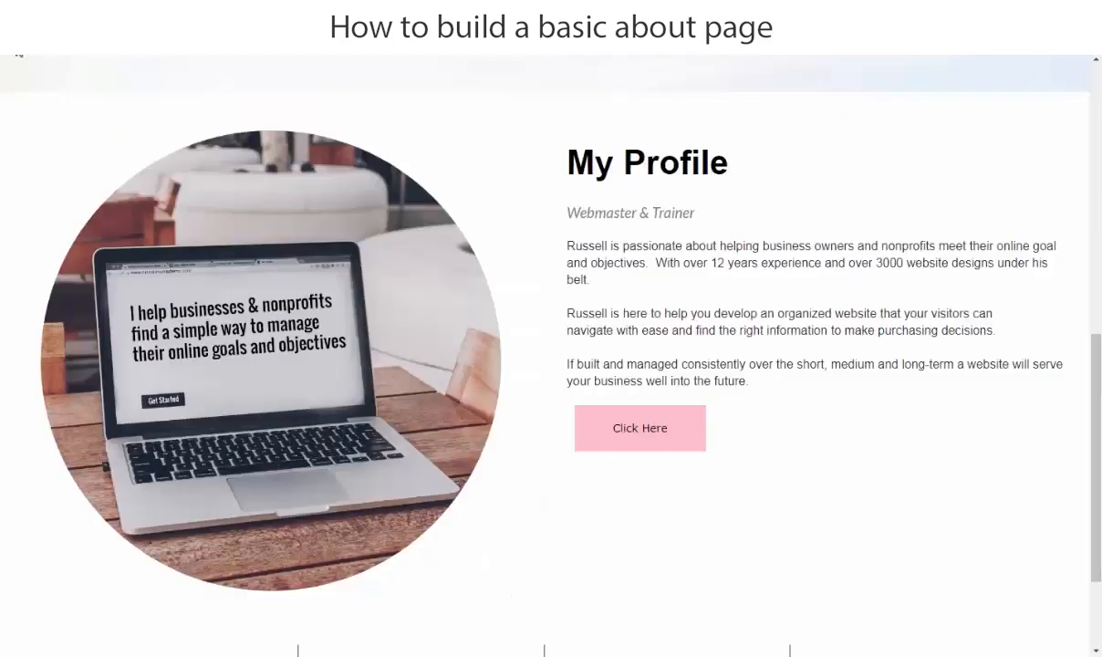
{"action": "left_click", "coordinate": [58, 53]}
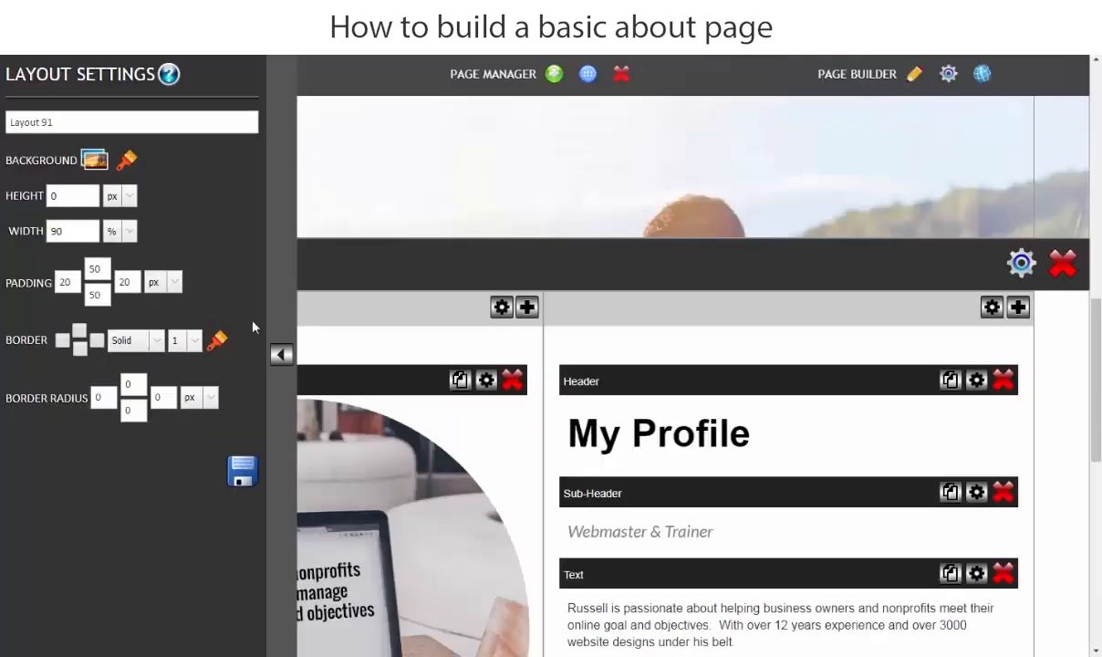
Step: Add a Vertical Space block to Layout 91
{"action": "scroll", "coordinate": [253, 326], "scroll_direction": "down", "scroll_amount": 1}
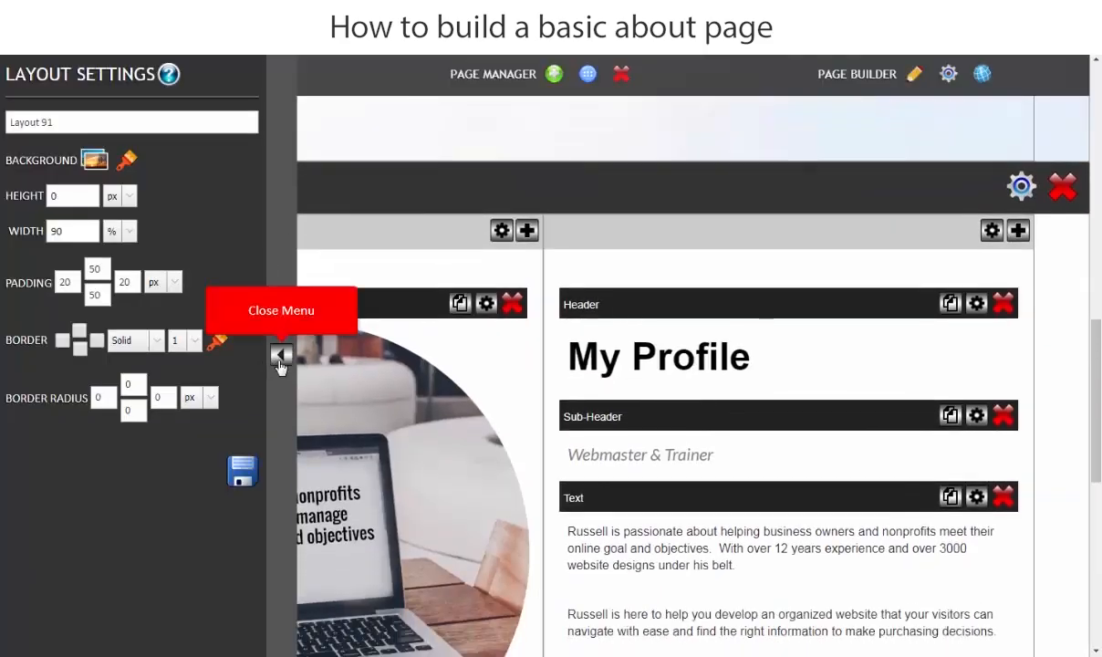
{"action": "left_click", "coordinate": [281, 354]}
{"action": "scroll", "coordinate": [596, 452], "scroll_direction": "down", "scroll_amount": 1}
{"action": "scroll", "coordinate": [596, 452], "scroll_direction": "down", "scroll_amount": 2}
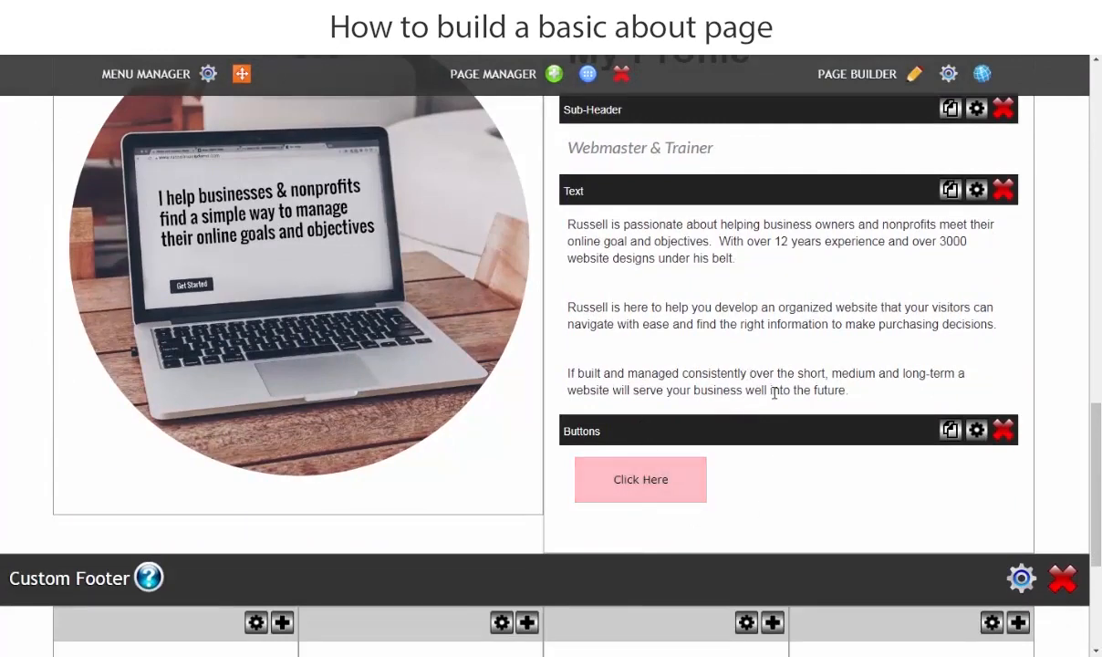
{"action": "scroll", "coordinate": [773, 392], "scroll_direction": "up", "scroll_amount": 2}
{"action": "scroll", "coordinate": [999, 384], "scroll_direction": "up", "scroll_amount": 2}
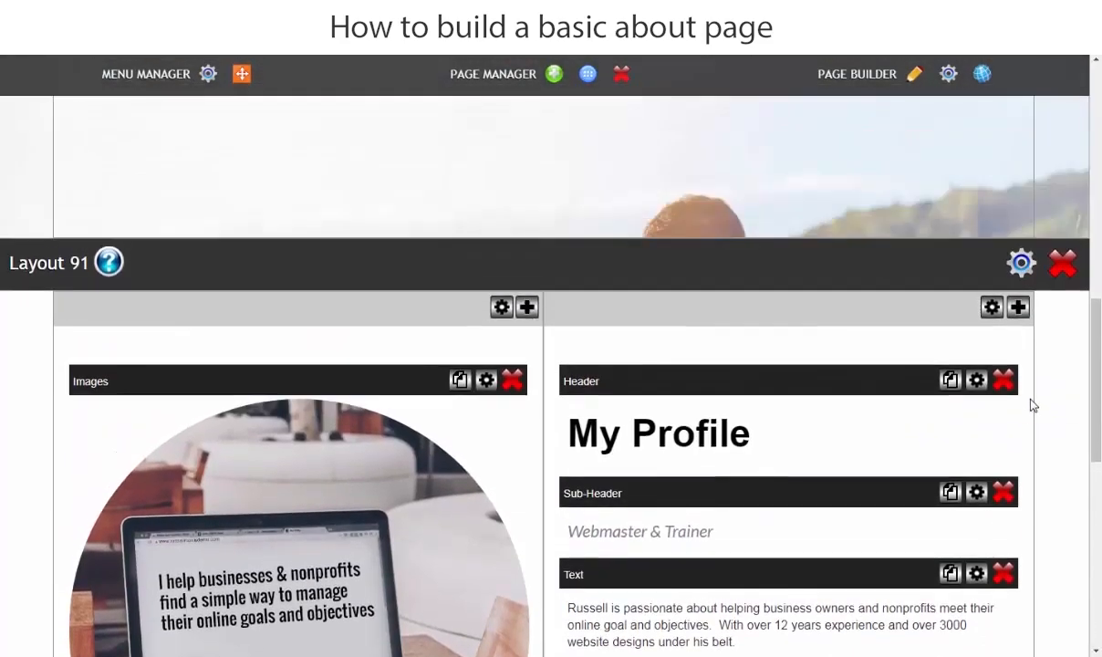
{"action": "left_click", "coordinate": [1020, 310]}
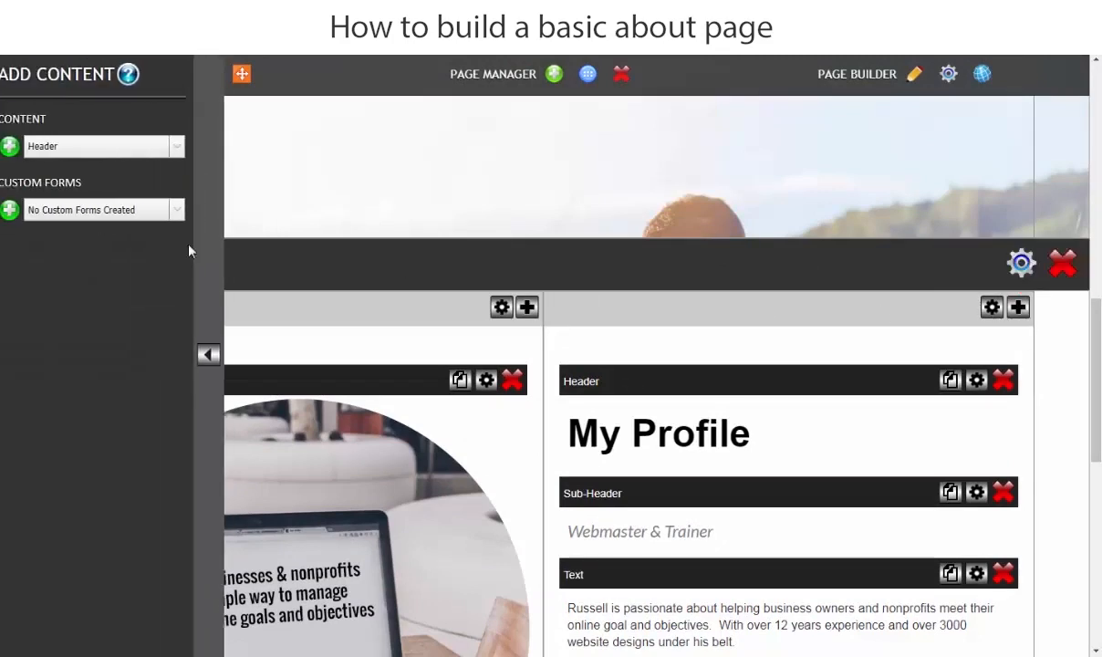
{"action": "left_click", "coordinate": [42, 150]}
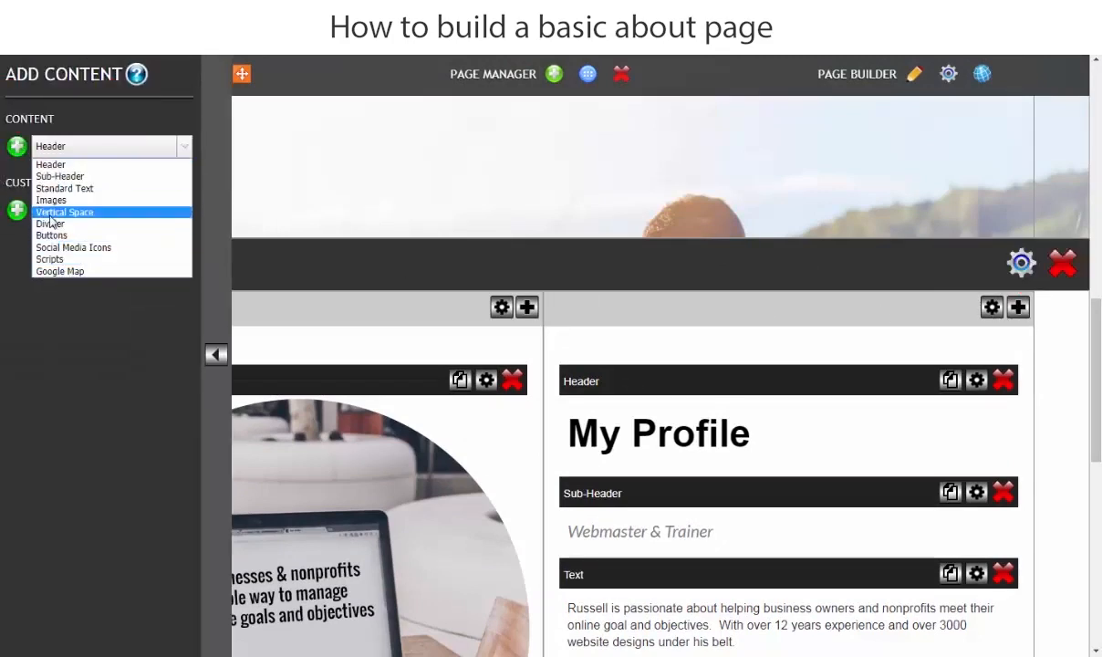
{"action": "left_click", "coordinate": [45, 212]}
{"action": "left_click", "coordinate": [16, 146]}
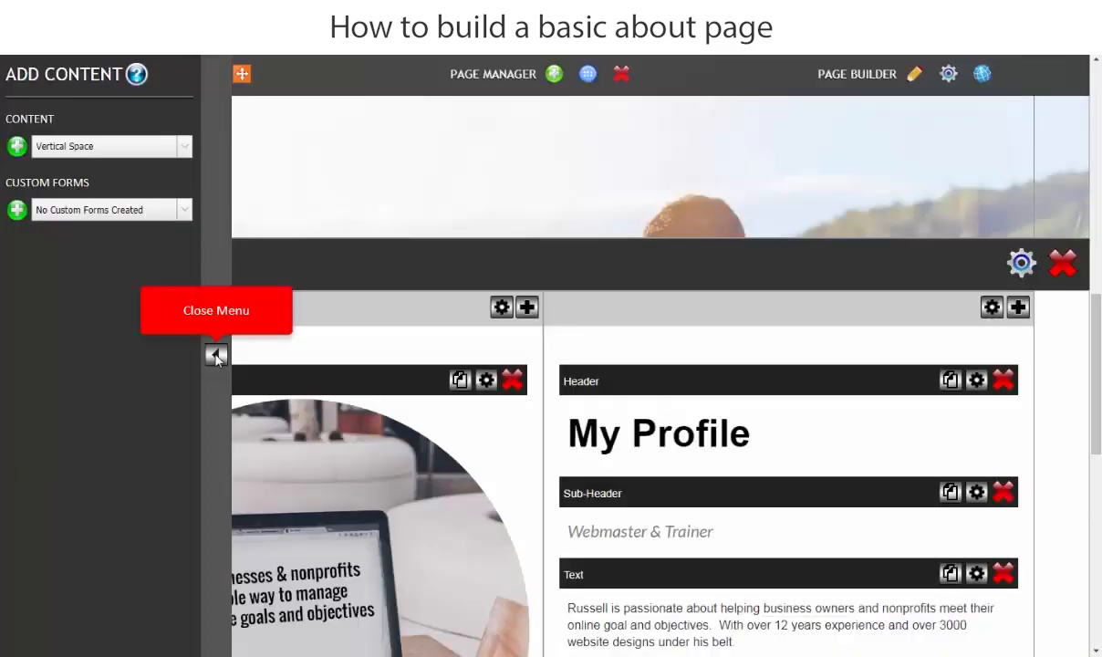
{"action": "left_click", "coordinate": [216, 358]}
Step: Move the spacer above the Click Here button and set its height to 30 px
{"action": "scroll", "coordinate": [362, 381], "scroll_direction": "down", "scroll_amount": 4}
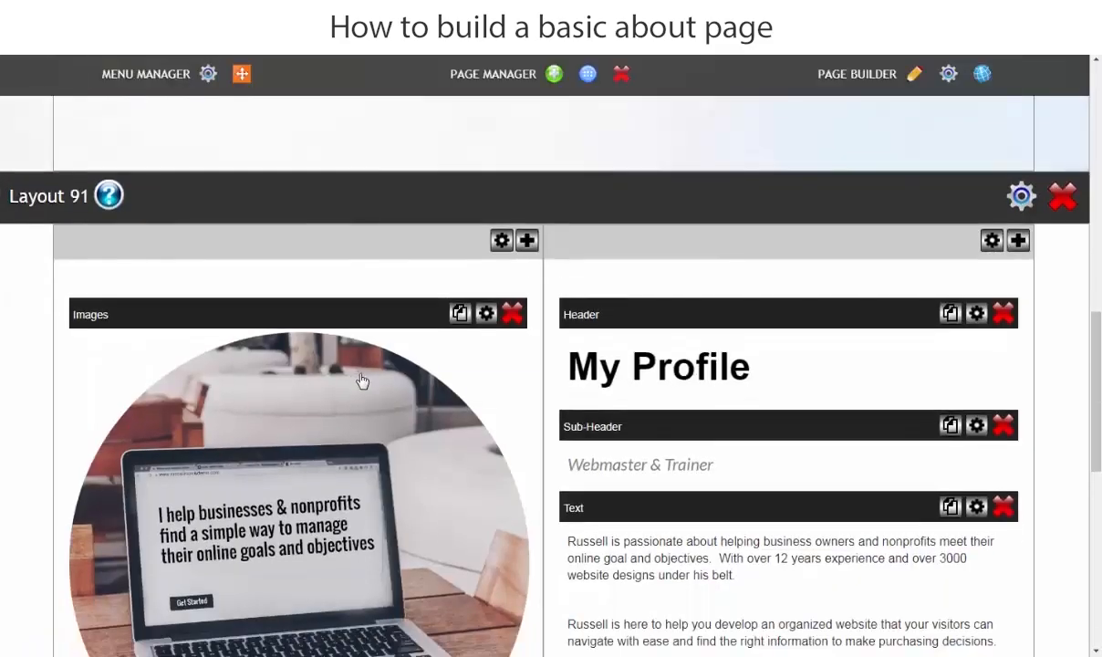
{"action": "left_click_drag", "start_coordinate": [745, 532], "coordinate": [753, 426]}
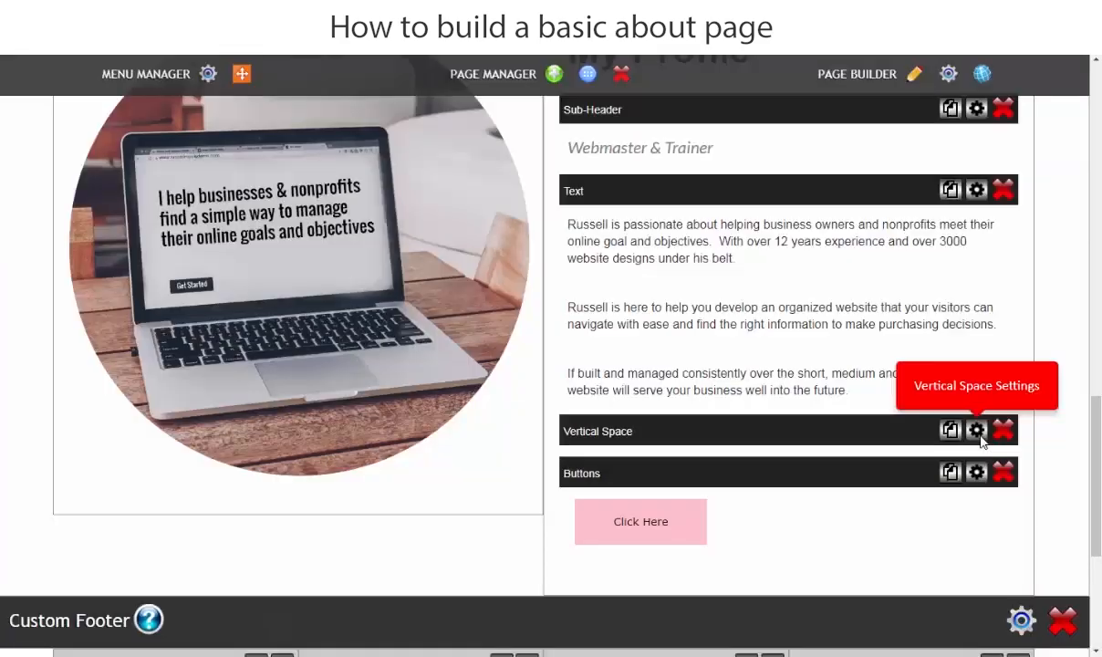
{"action": "left_click", "coordinate": [977, 432]}
{"action": "left_click", "coordinate": [483, 127]}
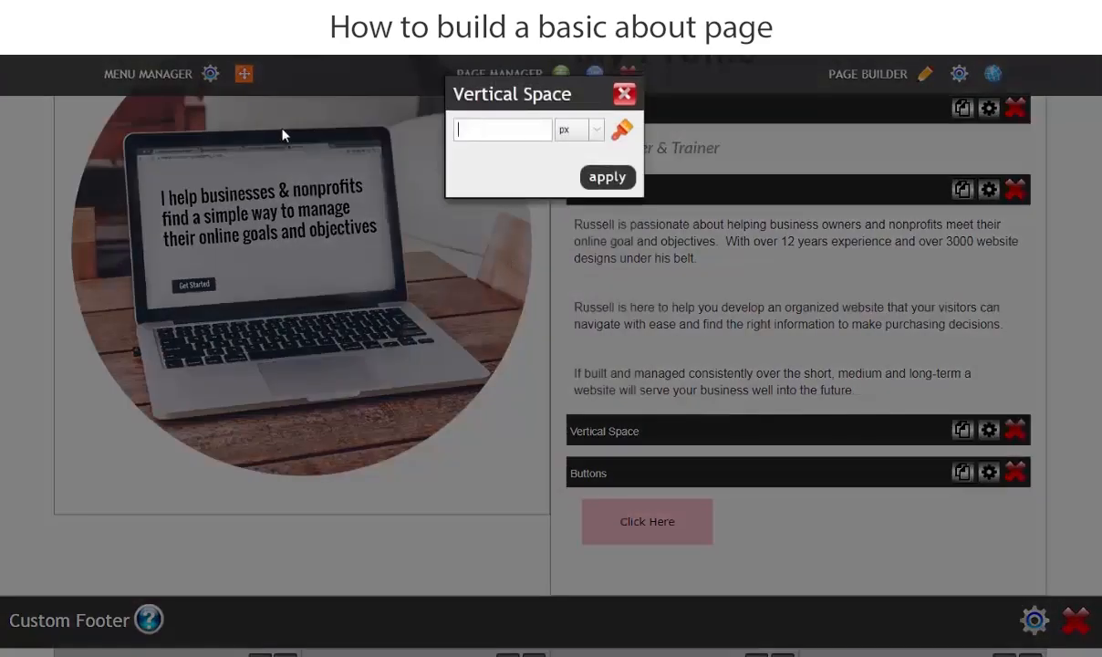
{"action": "type", "text": "30"}
{"action": "left_click", "coordinate": [605, 179]}
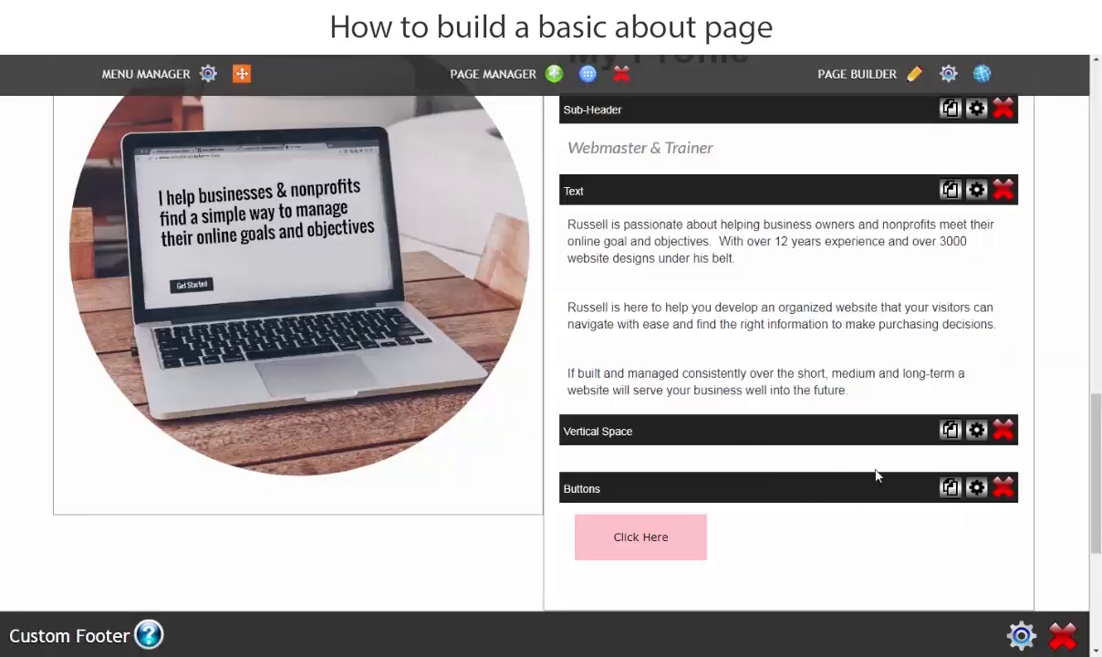
Step: Give the Click Here button a Rectangle (curve) shape and 22px text size
{"action": "left_click", "coordinate": [977, 488]}
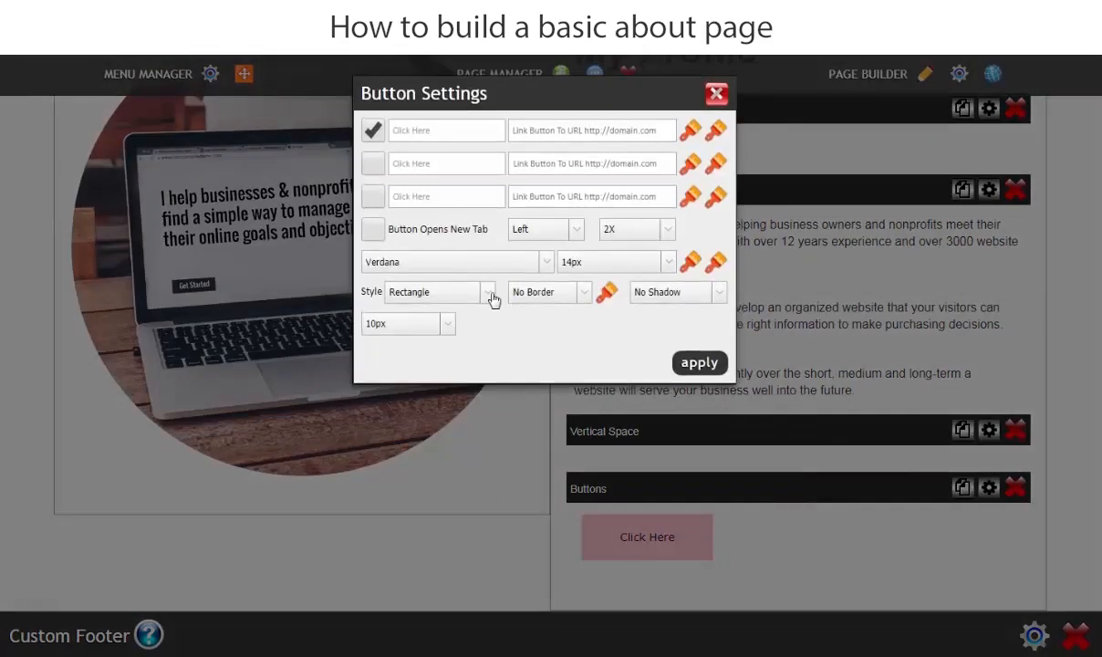
{"action": "left_click", "coordinate": [489, 295]}
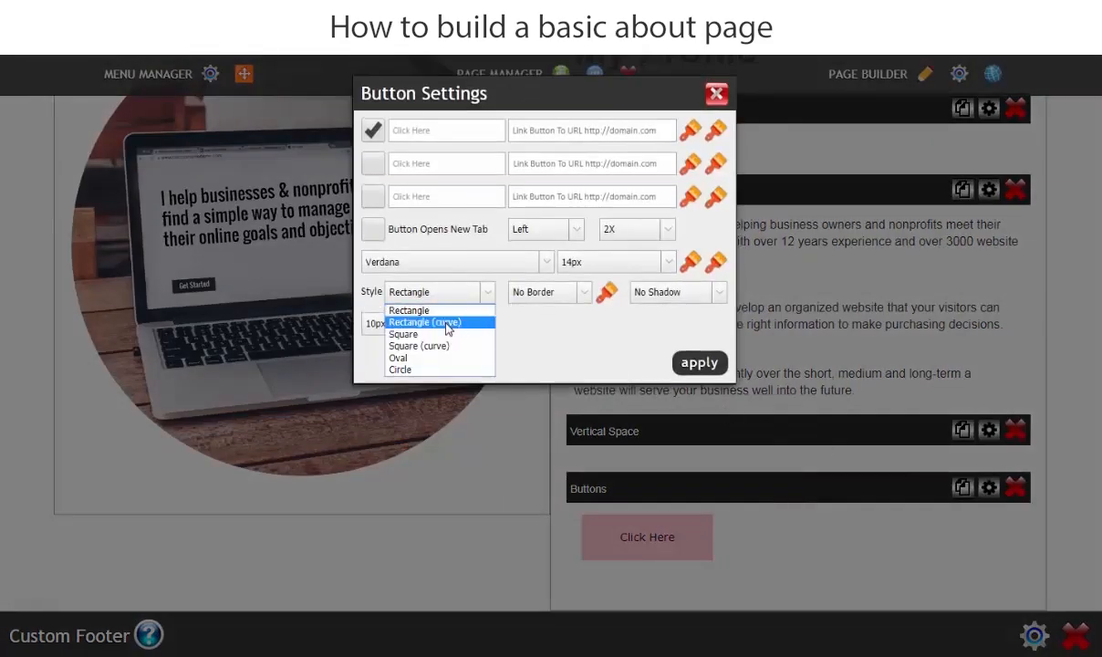
{"action": "left_click", "coordinate": [447, 324]}
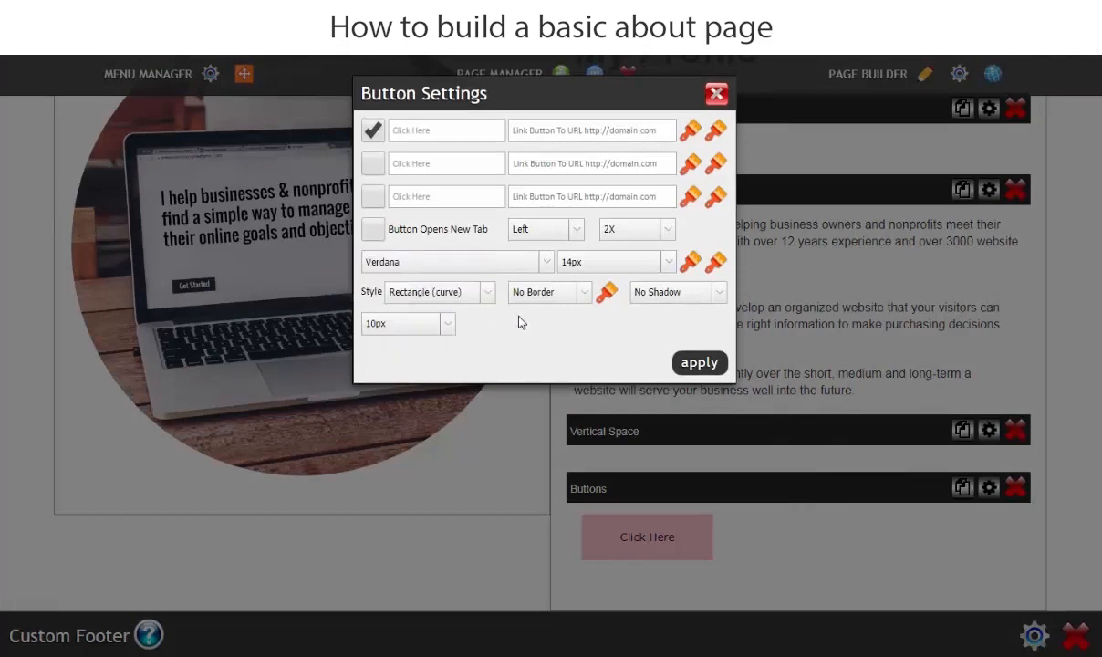
{"action": "left_click", "coordinate": [597, 264]}
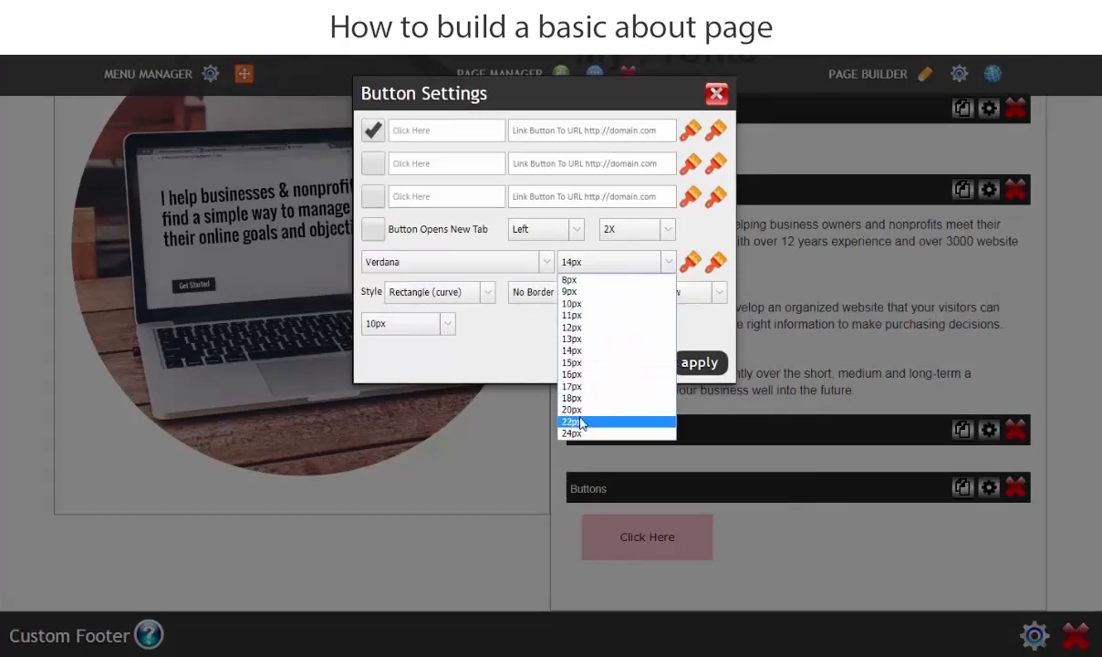
{"action": "left_click", "coordinate": [580, 423]}
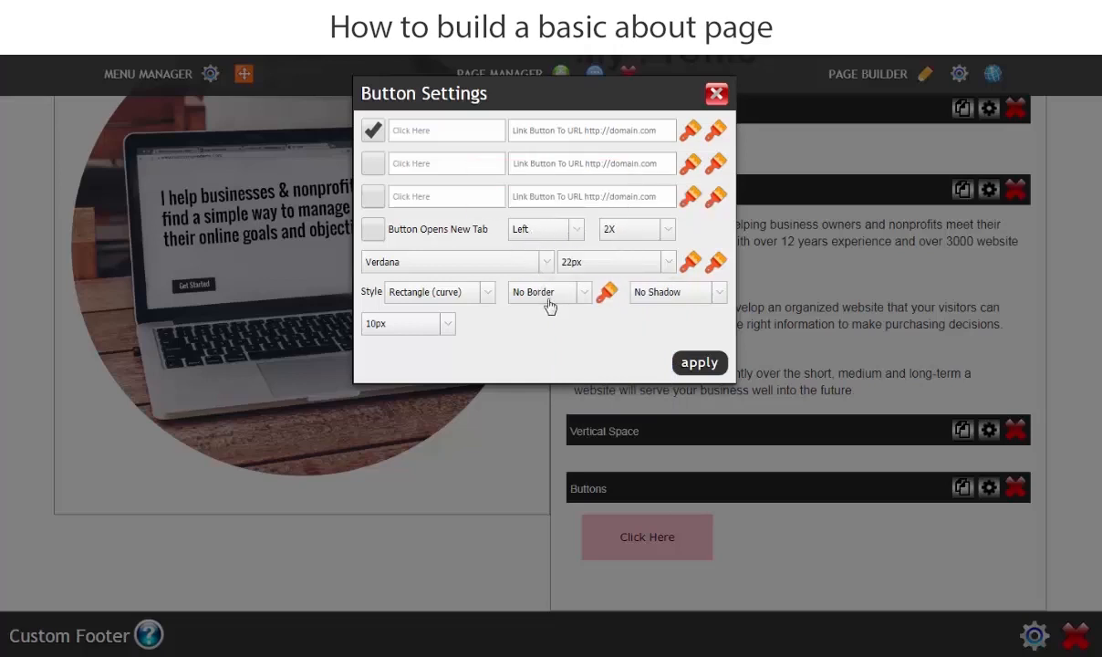
Step: Set the button colour to dark grey 555555
{"action": "left_click", "coordinate": [690, 133]}
{"action": "double_click", "coordinate": [972, 396]}
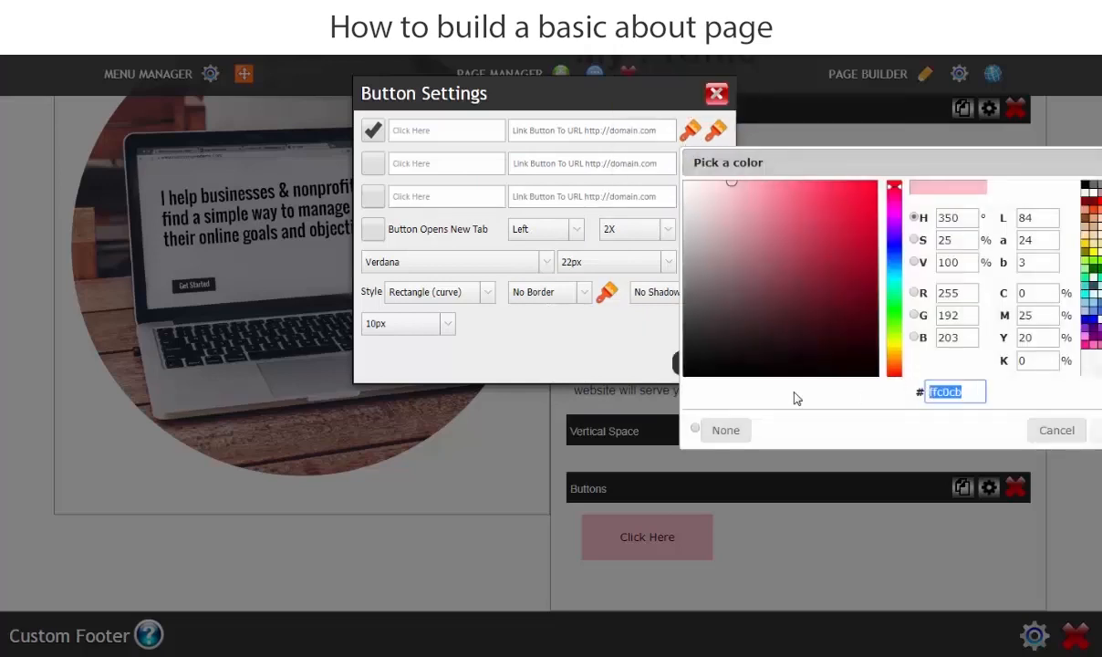
{"action": "type", "text": "555555"}
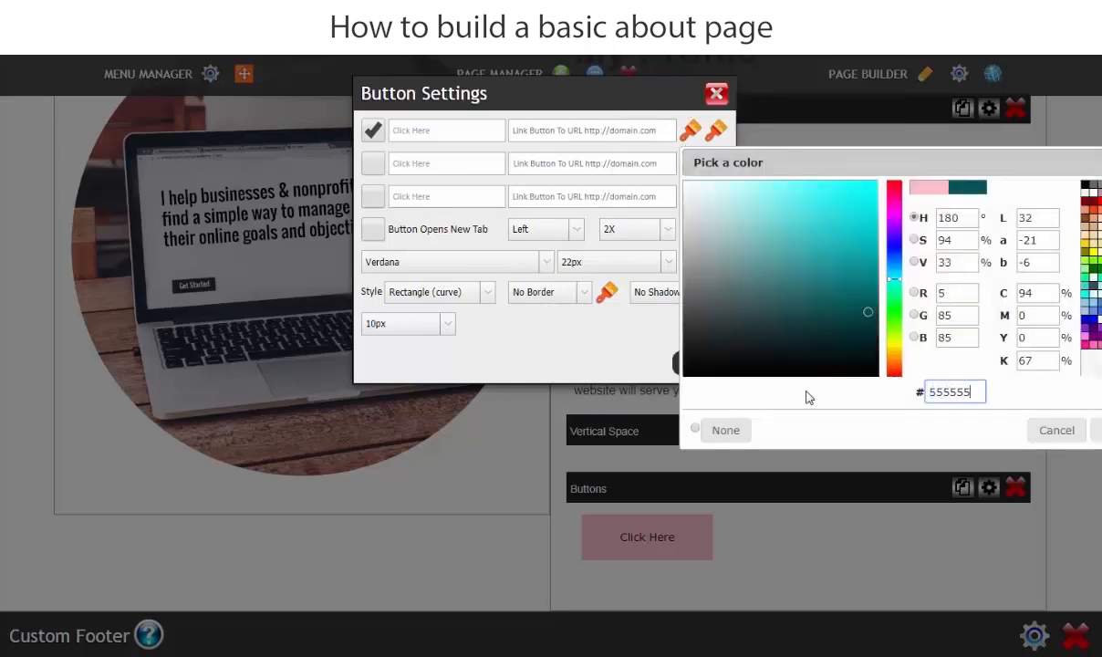
{"action": "left_click", "coordinate": [796, 418]}
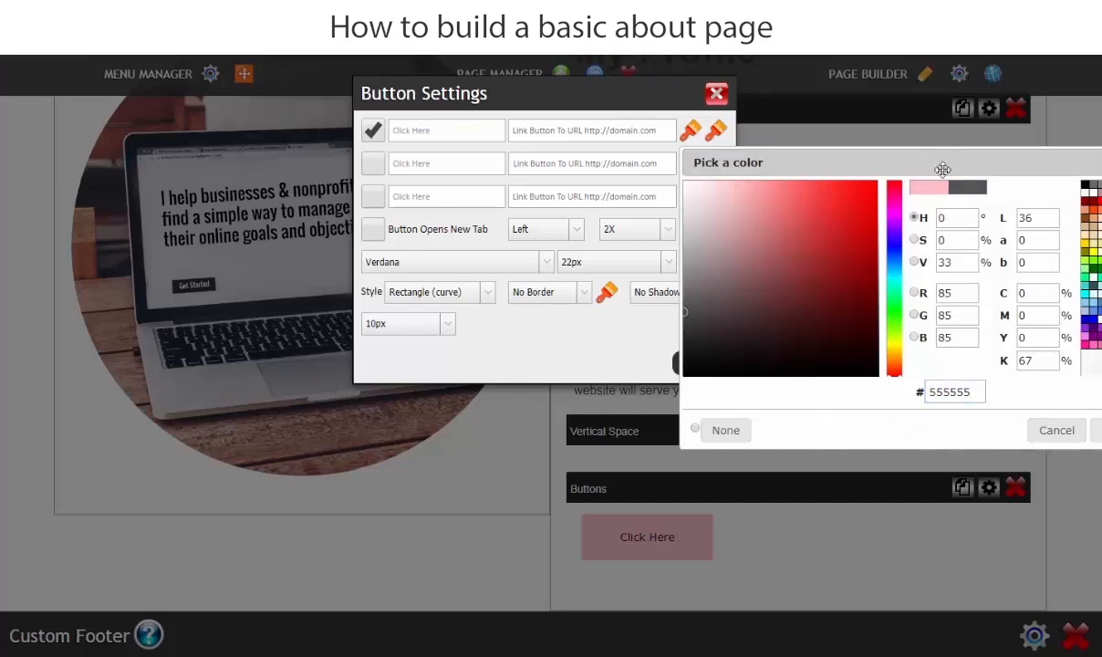
{"action": "left_click_drag", "start_coordinate": [911, 155], "coordinate": [467, 111]}
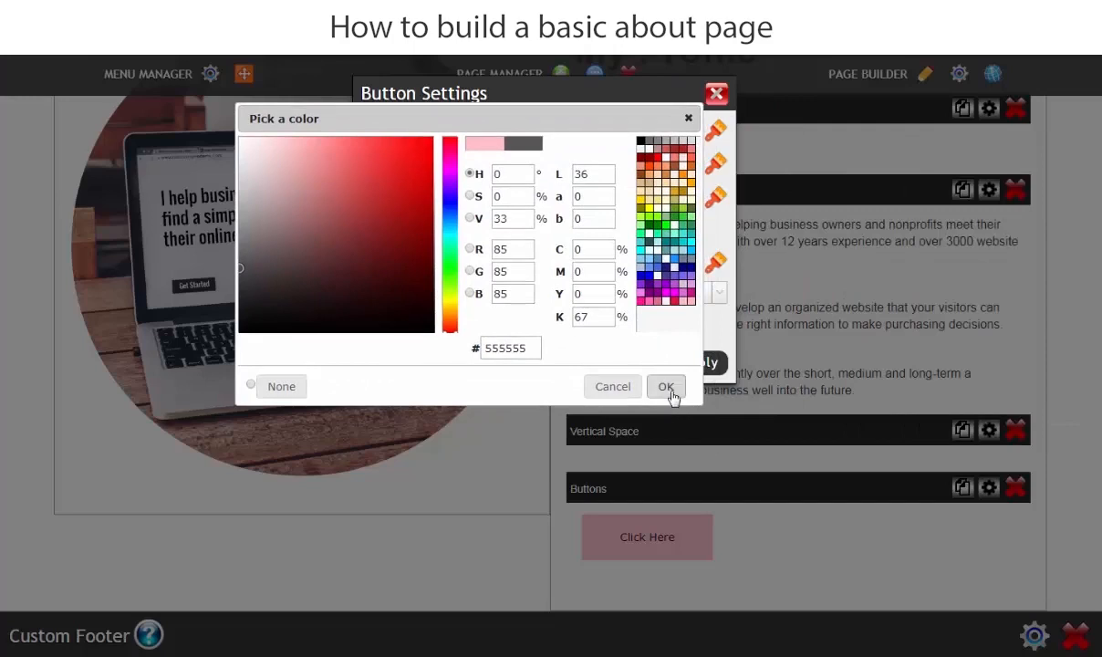
{"action": "left_click", "coordinate": [668, 387]}
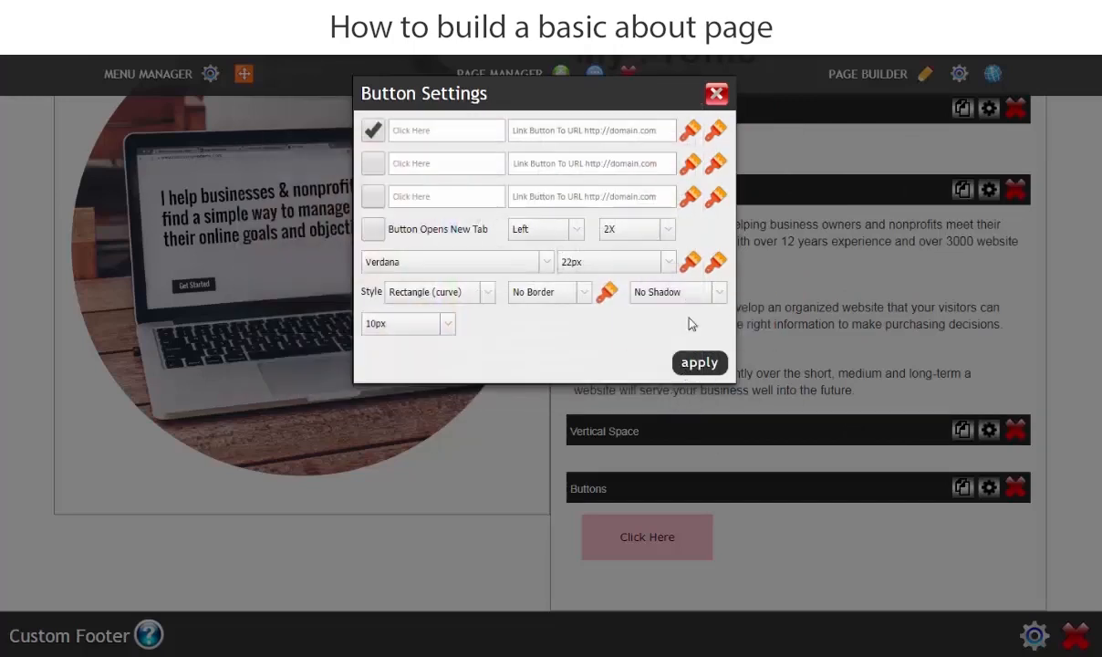
Step: Set the button text colour to white ffffff and apply the new button style
{"action": "left_click", "coordinate": [689, 263]}
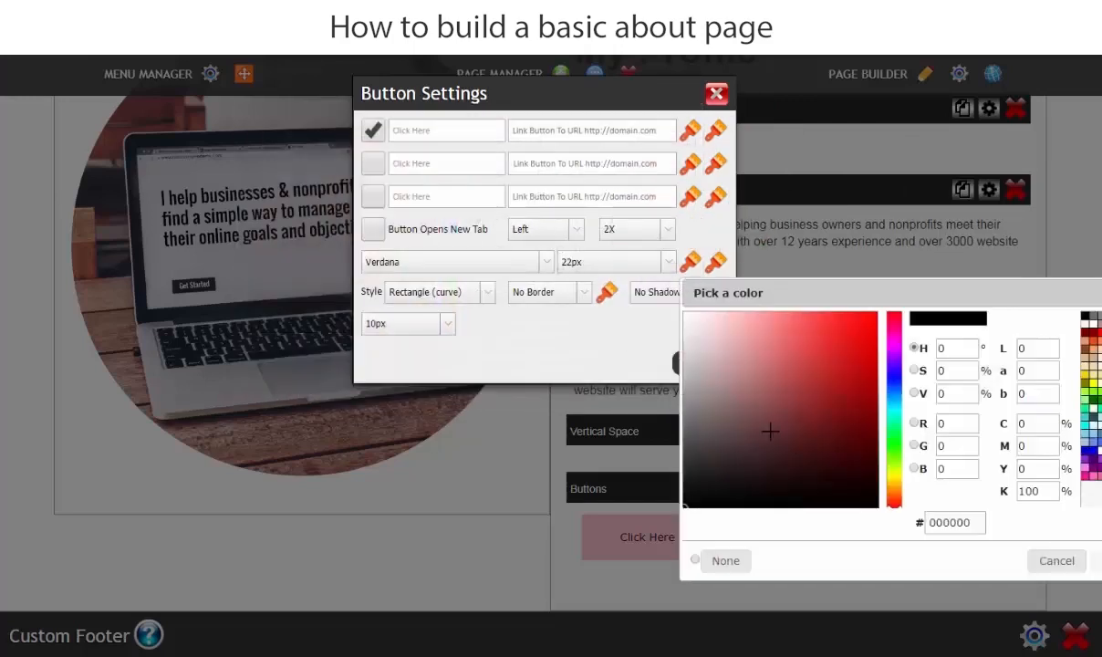
{"action": "double_click", "coordinate": [981, 521]}
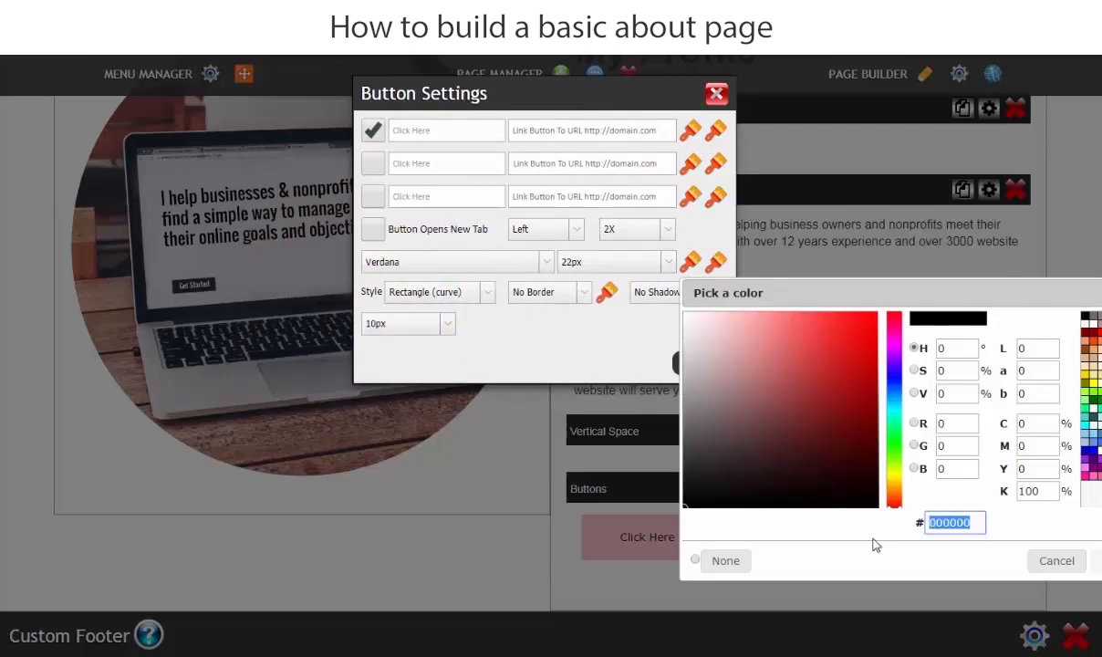
{"action": "type", "text": "ffffff"}
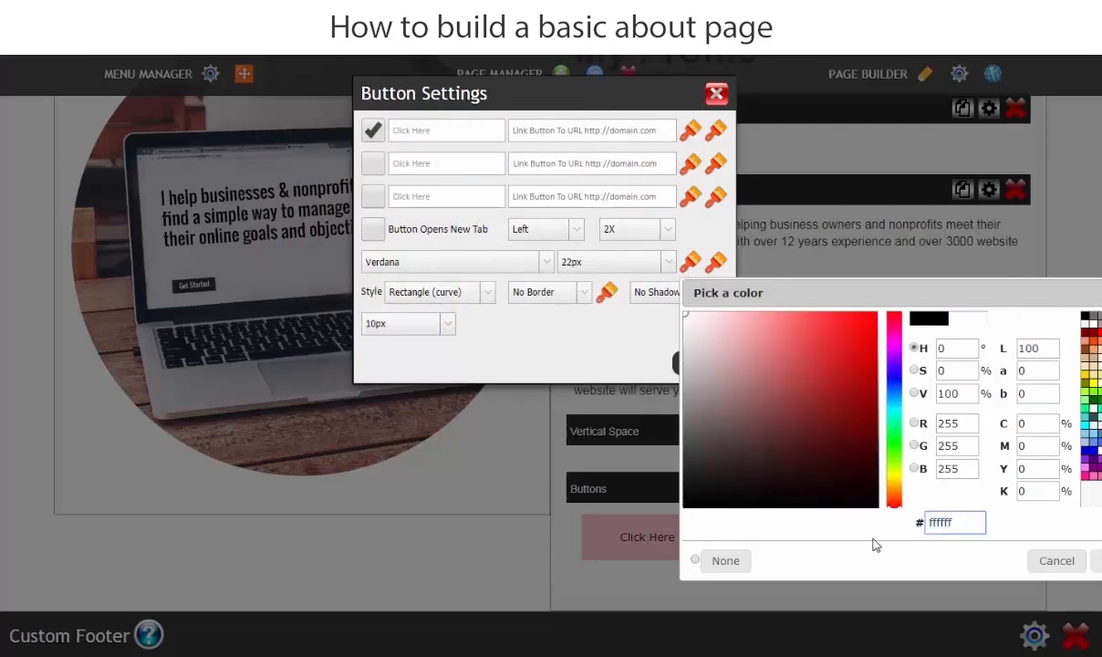
{"action": "left_click_drag", "start_coordinate": [983, 287], "coordinate": [688, 250]}
{"action": "left_click", "coordinate": [785, 537]}
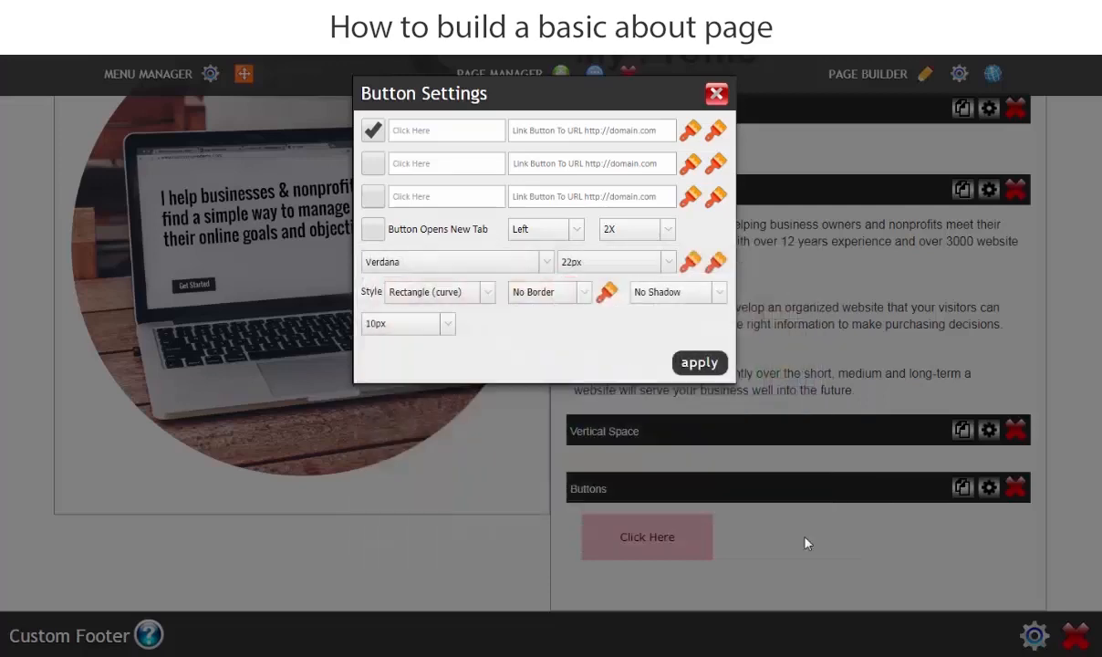
{"action": "left_click", "coordinate": [705, 367]}
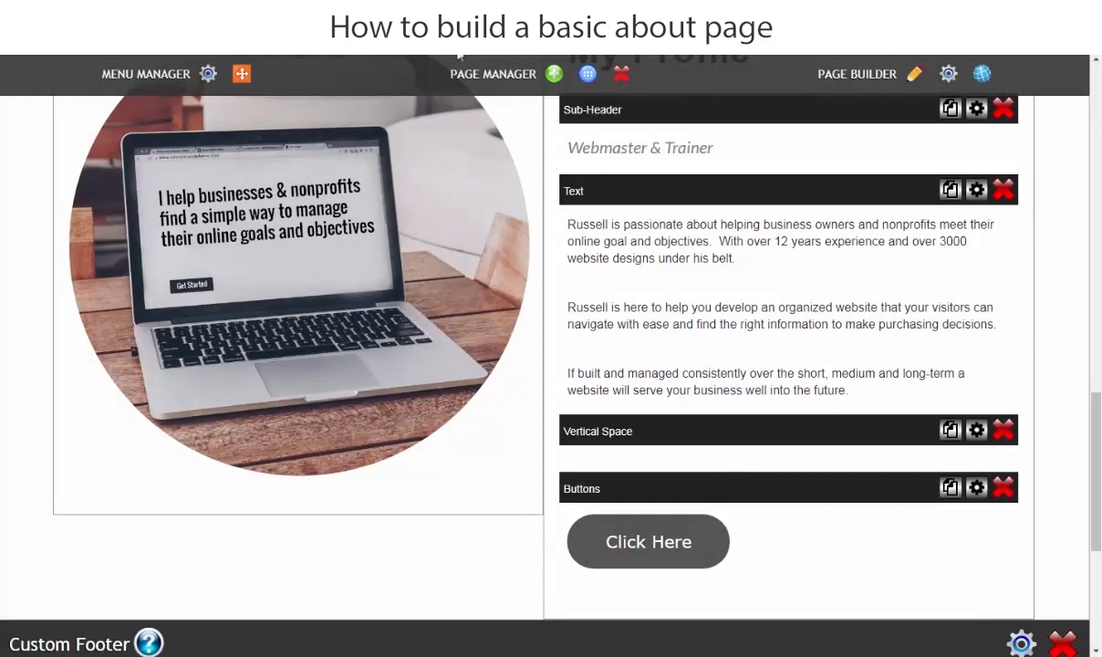
Step: Reload the live About page to show the updated Click Here button
{"action": "left_click", "coordinate": [434, 45]}
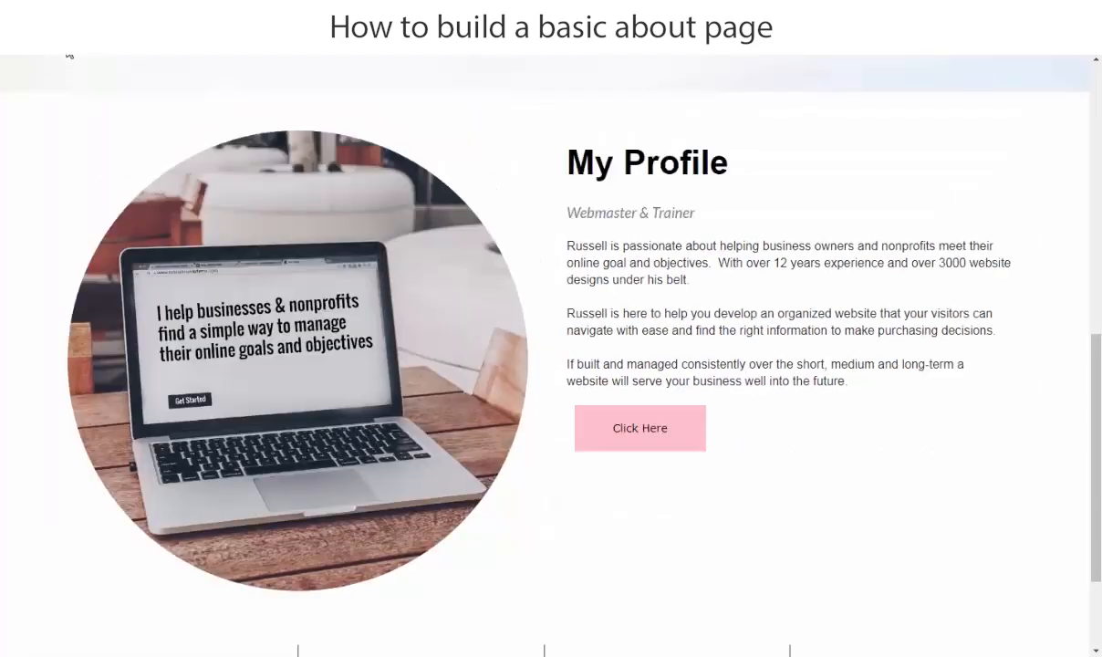
{"action": "left_click", "coordinate": [68, 55]}
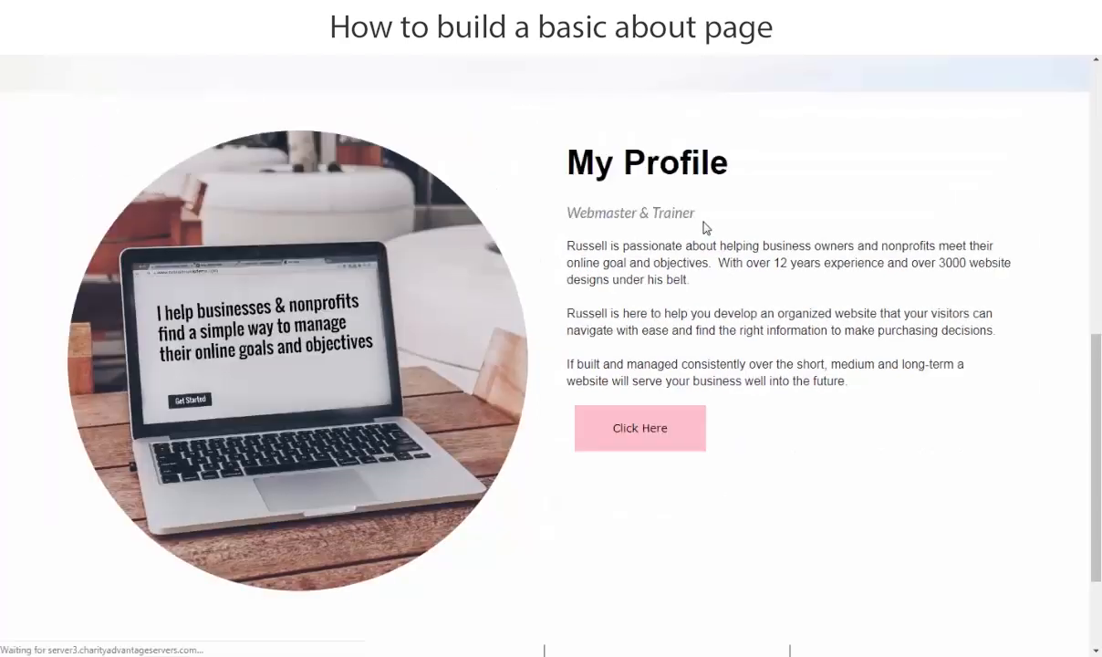